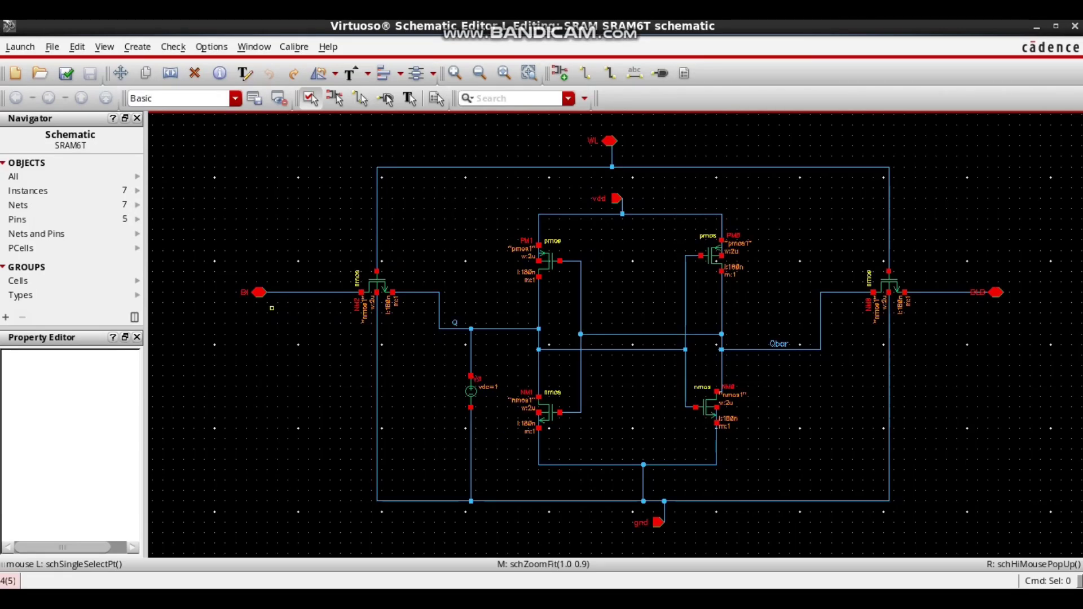
# Delete the vdc source and its wires between net Q and the ground line.
pyautogui.moveTo(450, 335); pyautogui.dragTo(497, 511)
pyautogui.press('Delete')
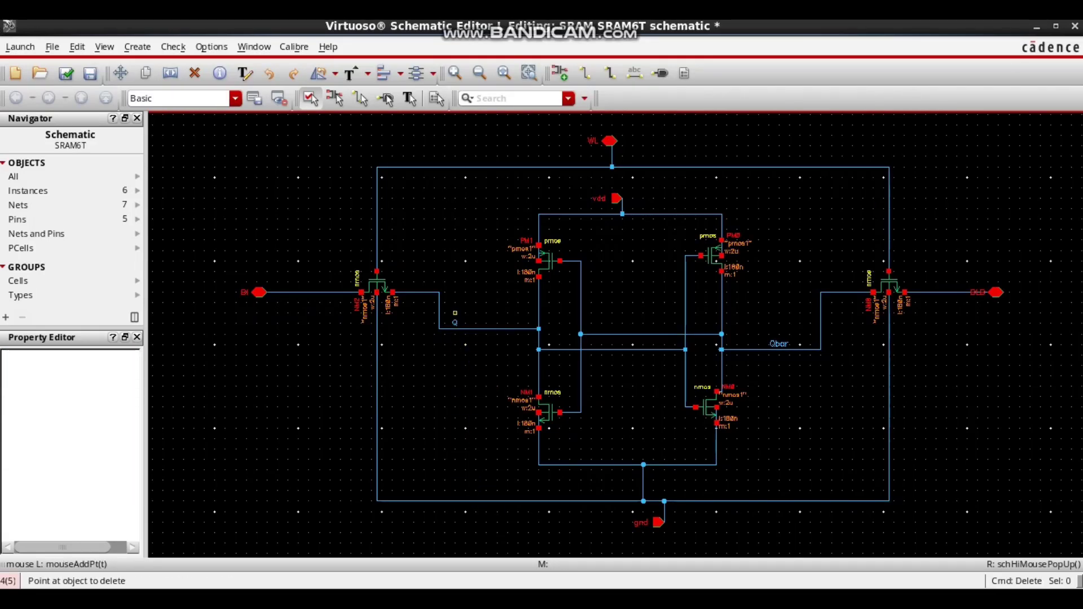
pyautogui.press('Escape')
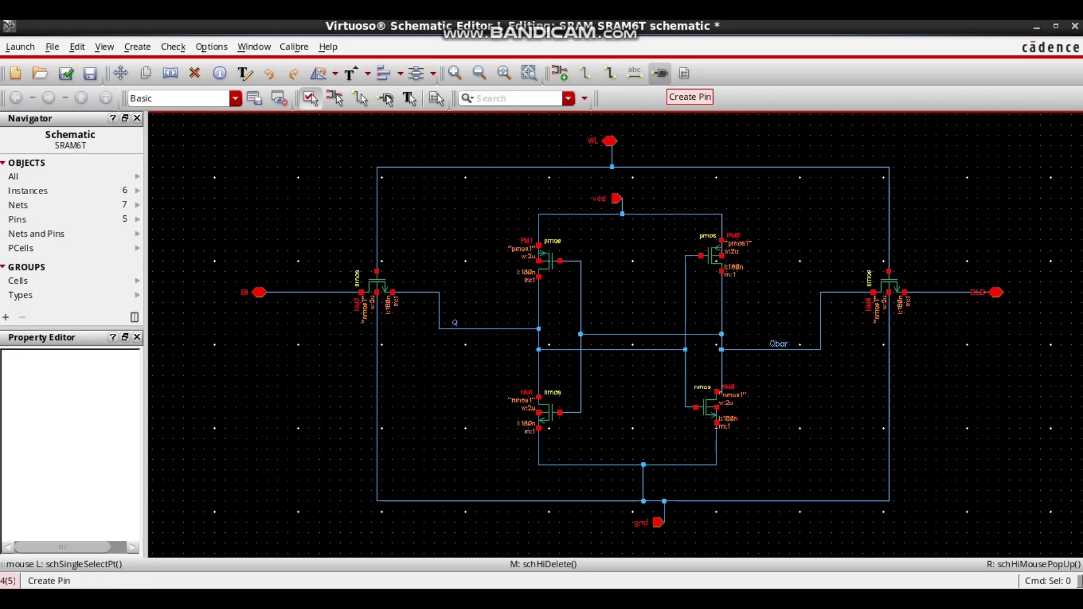
pyautogui.click(634, 73)
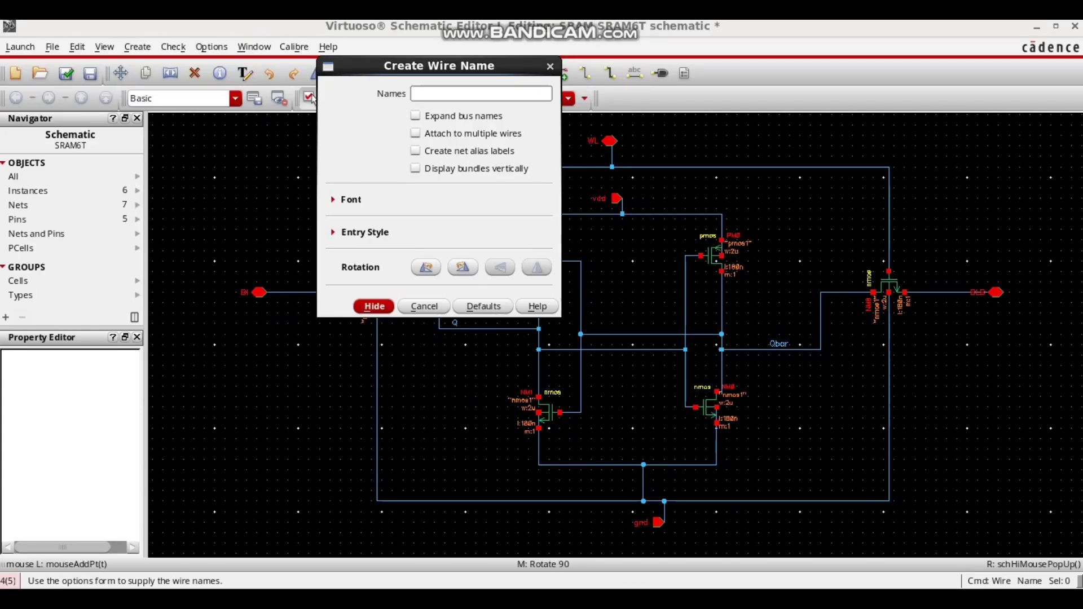
pyautogui.click(427, 306)
# Draw two short parallel horizontal wires in the empty area below the BL pin.
pyautogui.press('w')
pyautogui.click(199, 371)
pyautogui.doubleClick(267, 370)
pyautogui.click(199, 407)
pyautogui.doubleClick(266, 406)
pyautogui.press('Escape')
# Create input pins Q and Qbar, placing Q by the upper loose wire and Qbar by the lower one.
pyautogui.press('p')
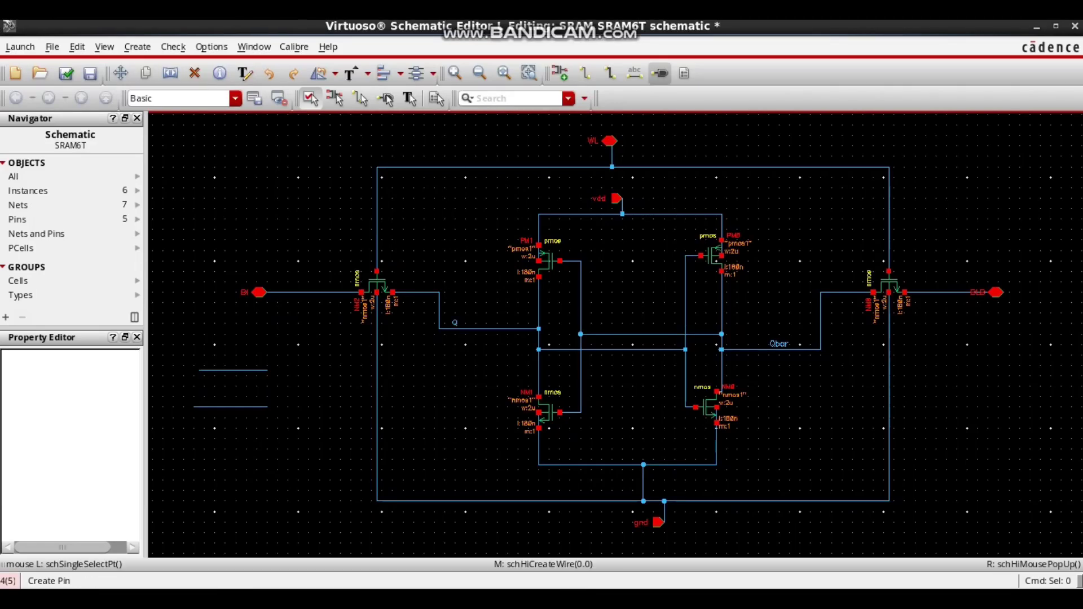
pyautogui.write('Q Qbar')
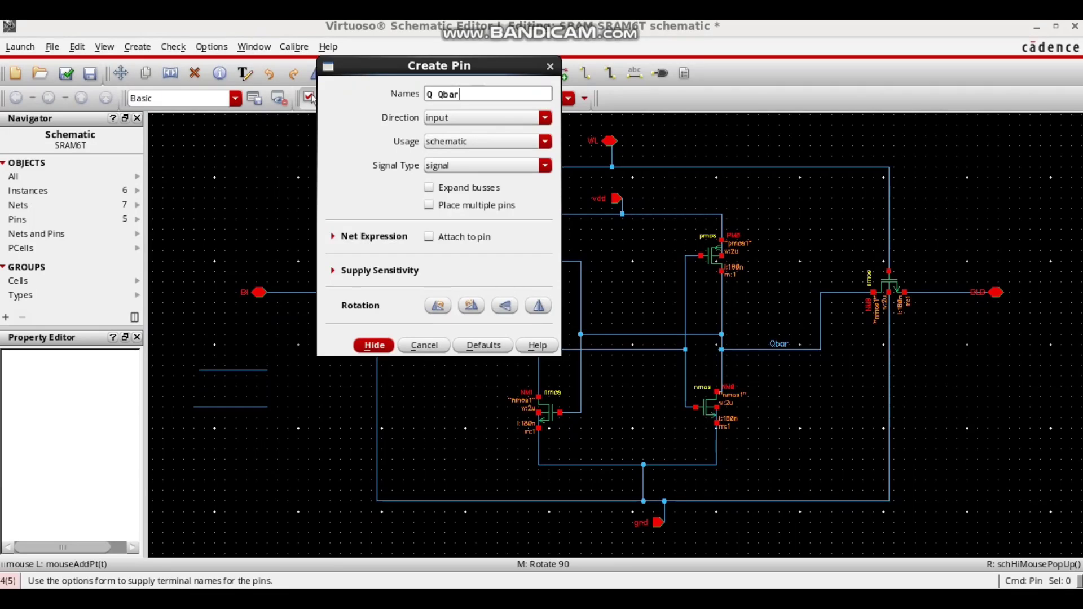
pyautogui.click(374, 346)
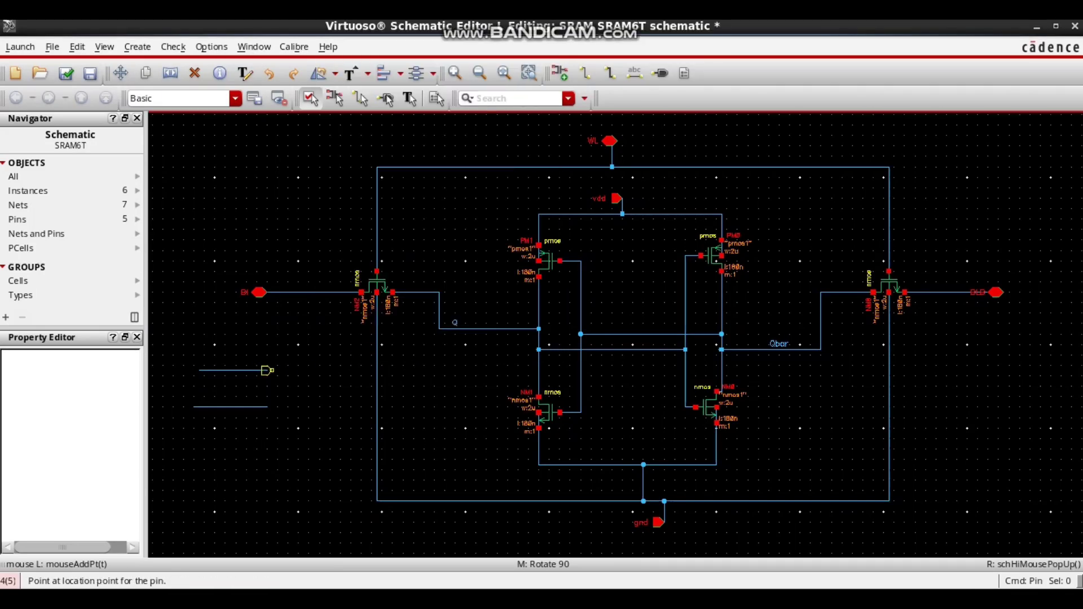
pyautogui.click(280, 370)
pyautogui.click(281, 407)
# Connect the Q and Qbar pins to their loose wires and save the schematic.
pyautogui.click(310, 98)
pyautogui.press('w')
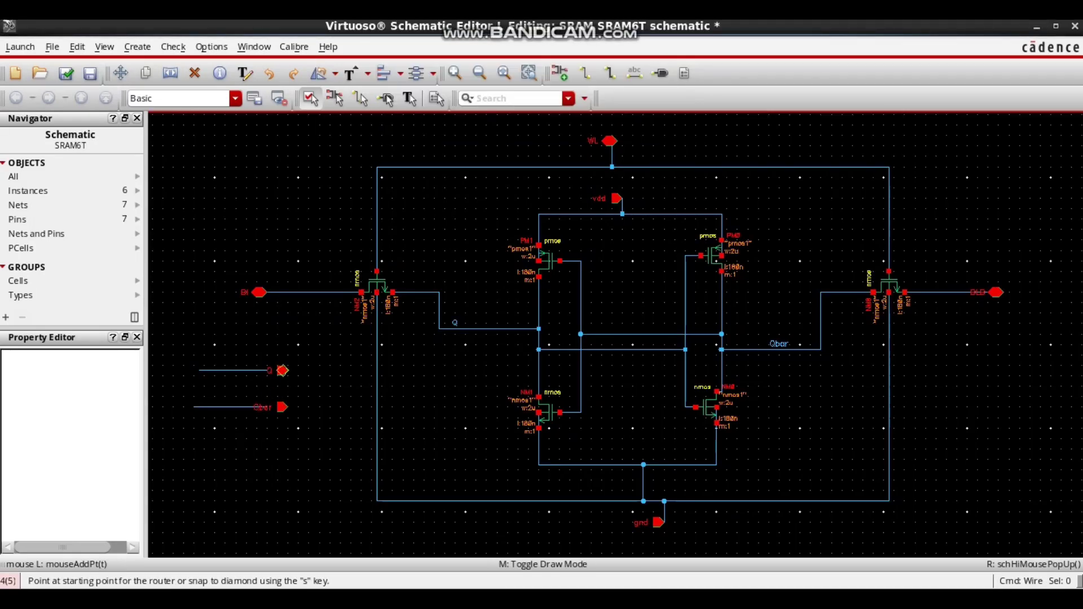
pyautogui.click(280, 370)
pyautogui.doubleClick(283, 407)
pyautogui.press('Escape')
pyautogui.press('f')
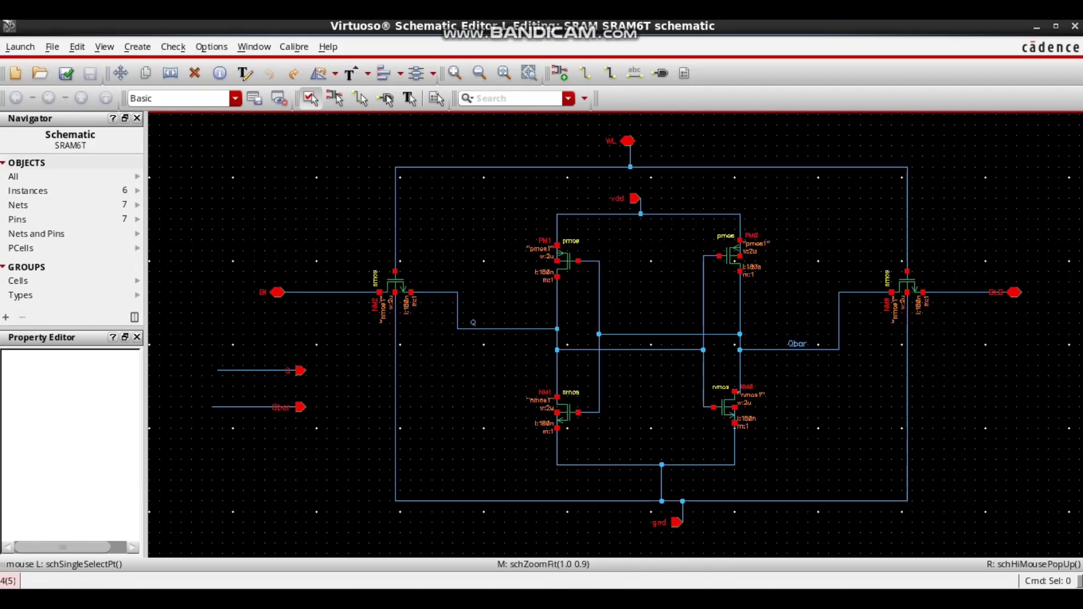
# Launch Layout XL, create a layout view for cell SRAM6T in library SRAM, and maximize the layout window.
pyautogui.click(19, 47)
pyautogui.click(36, 153)
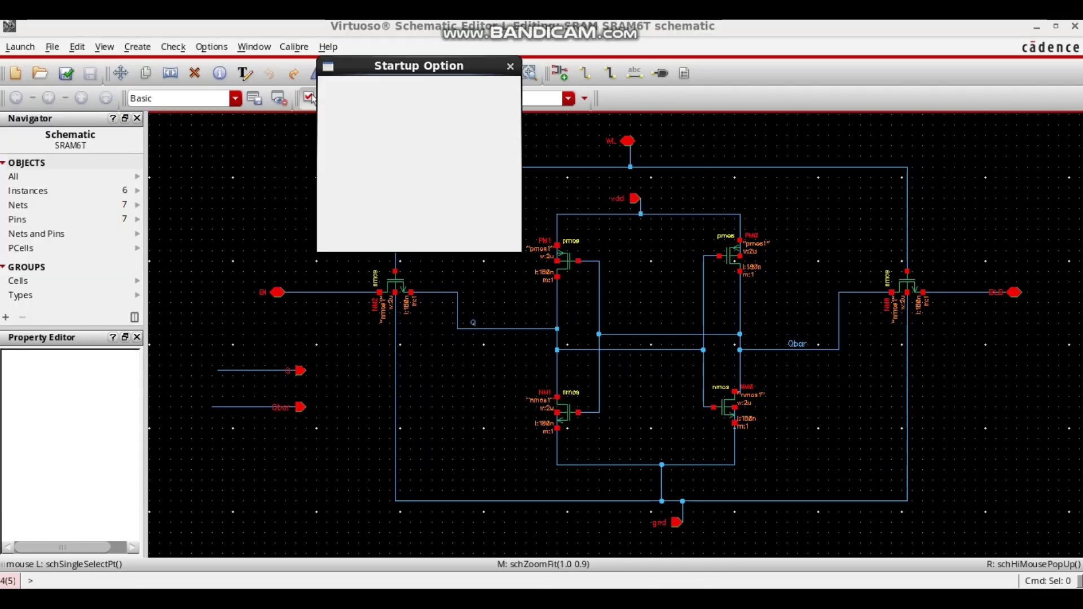
pyautogui.click(399, 239)
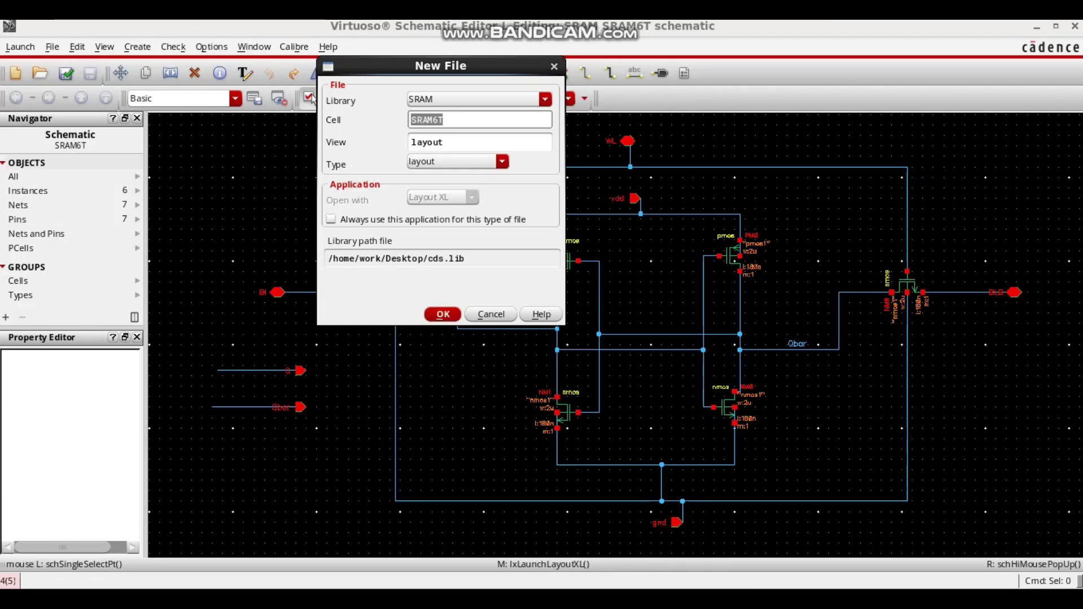
pyautogui.press('Return')
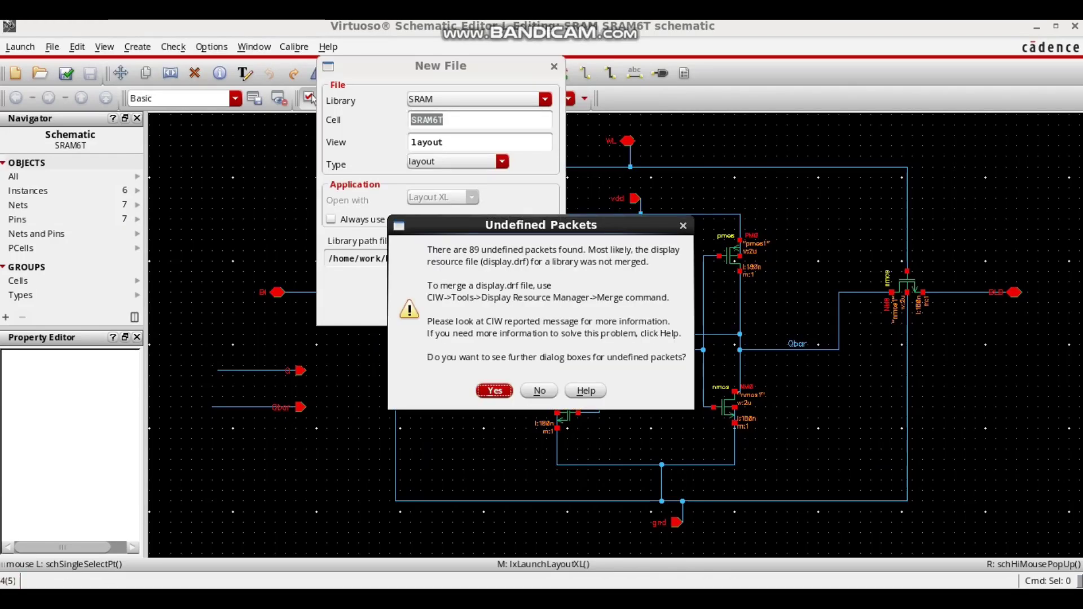
pyautogui.press('Return')
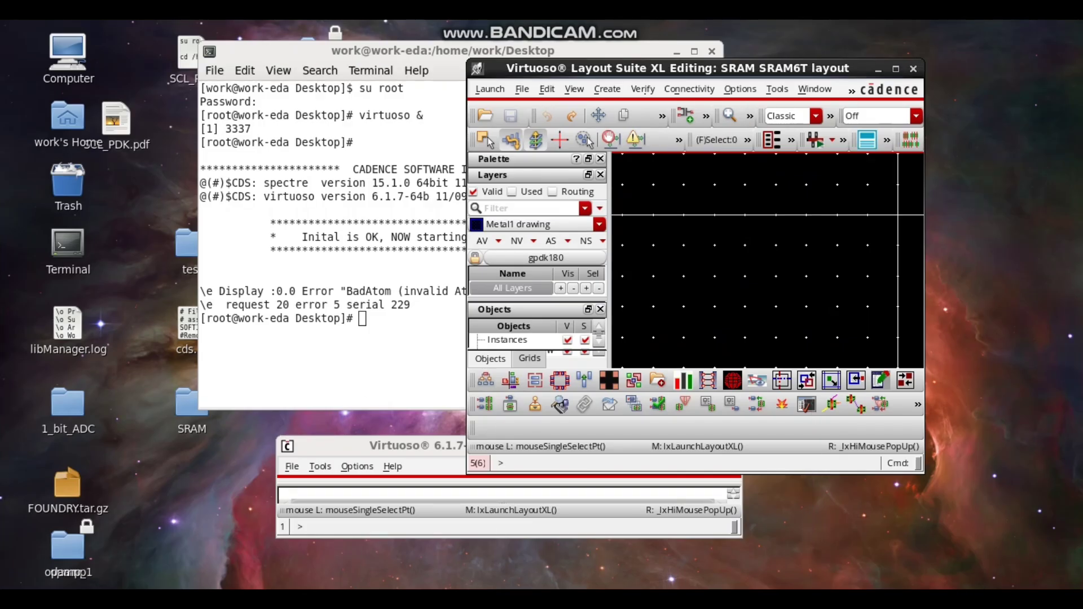
pyautogui.click(896, 68)
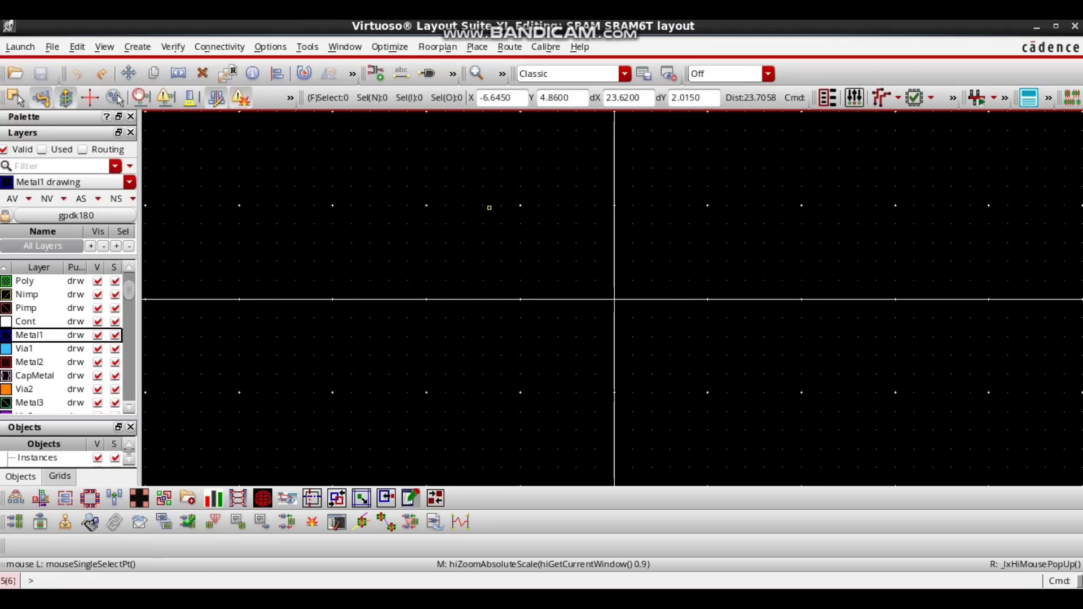
# Generate the layout from the schematic source with the default instance, I/O pin and PR boundary options.
pyautogui.press('Delete')
pyautogui.click(219, 47)
pyautogui.moveTo(254, 196)
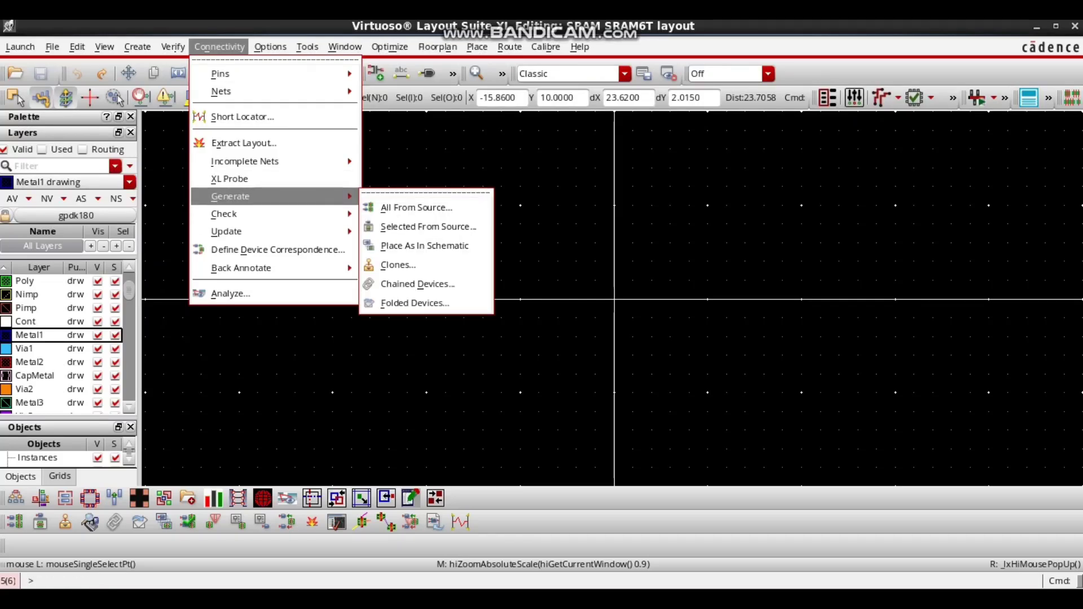
pyautogui.click(416, 208)
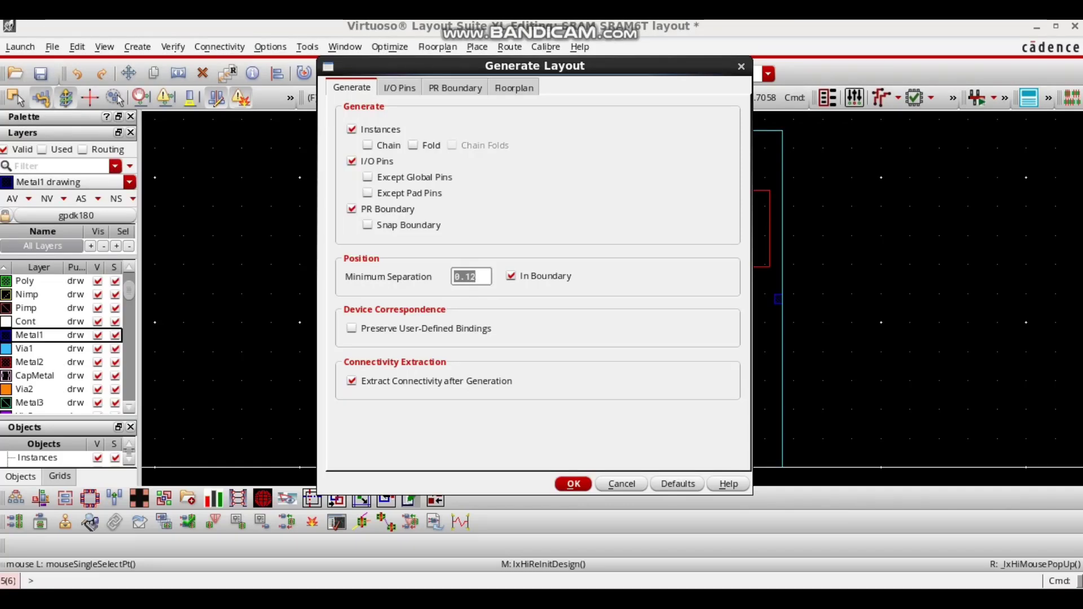
pyautogui.press('Return')
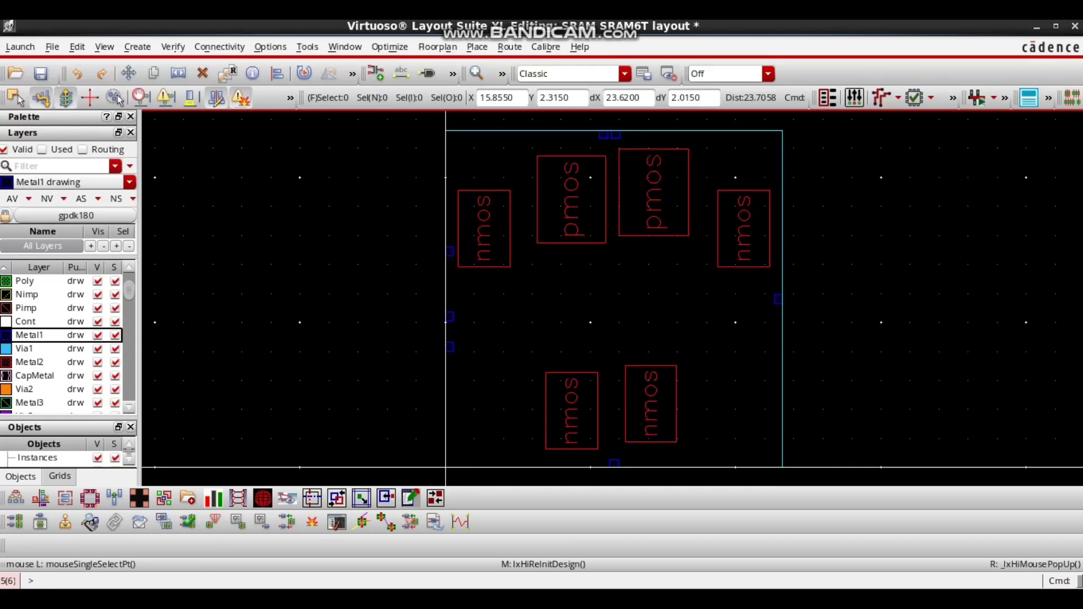
# Examine the generated transistors and the I/O pins along the PR boundary in the layout.
pyautogui.keyDown('ctrl'); pyautogui.scroll(1, 608, 156); pyautogui.keyUp('ctrl')
pyautogui.keyDown('ctrl'); pyautogui.scroll(-2, 620, 145); pyautogui.keyUp('ctrl')
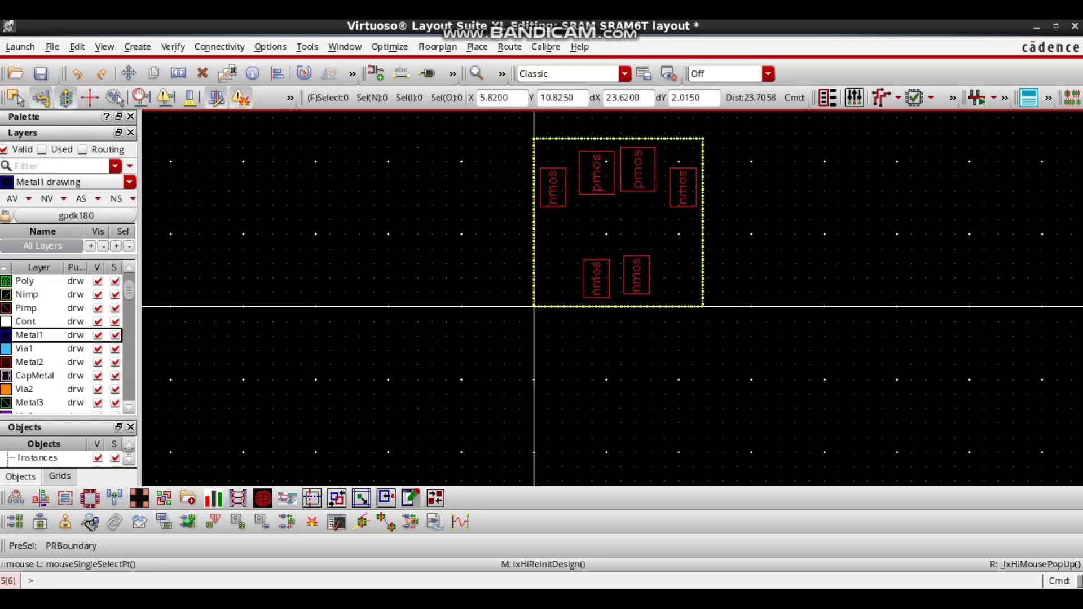
pyautogui.keyDown('ctrl'); pyautogui.scroll(1, 618, 150); pyautogui.keyUp('ctrl')
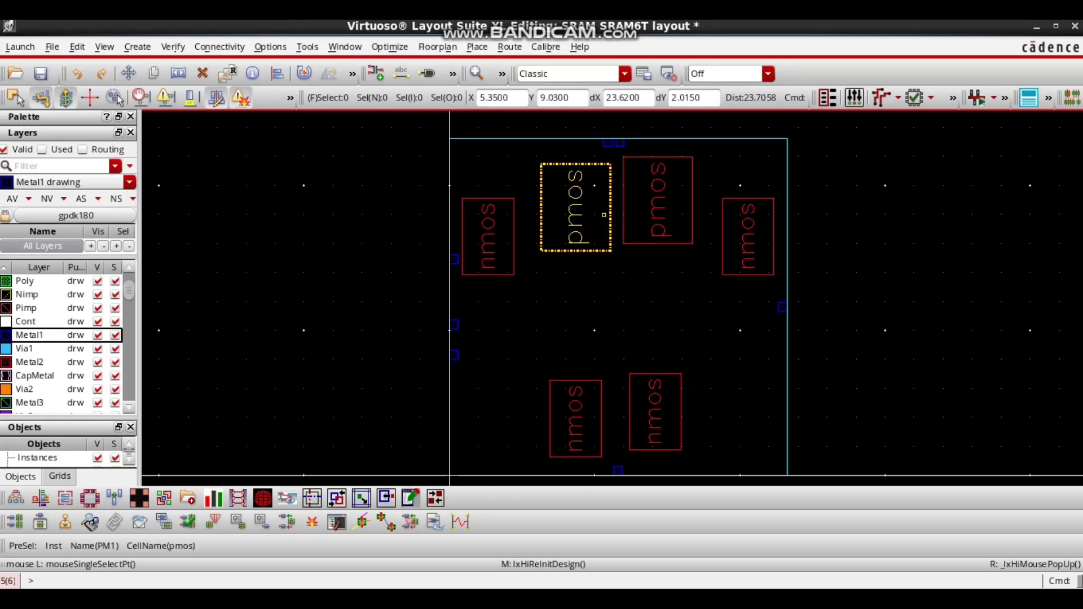
pyautogui.keyDown('ctrl'); pyautogui.scroll(3, 610, 130); pyautogui.keyUp('ctrl')
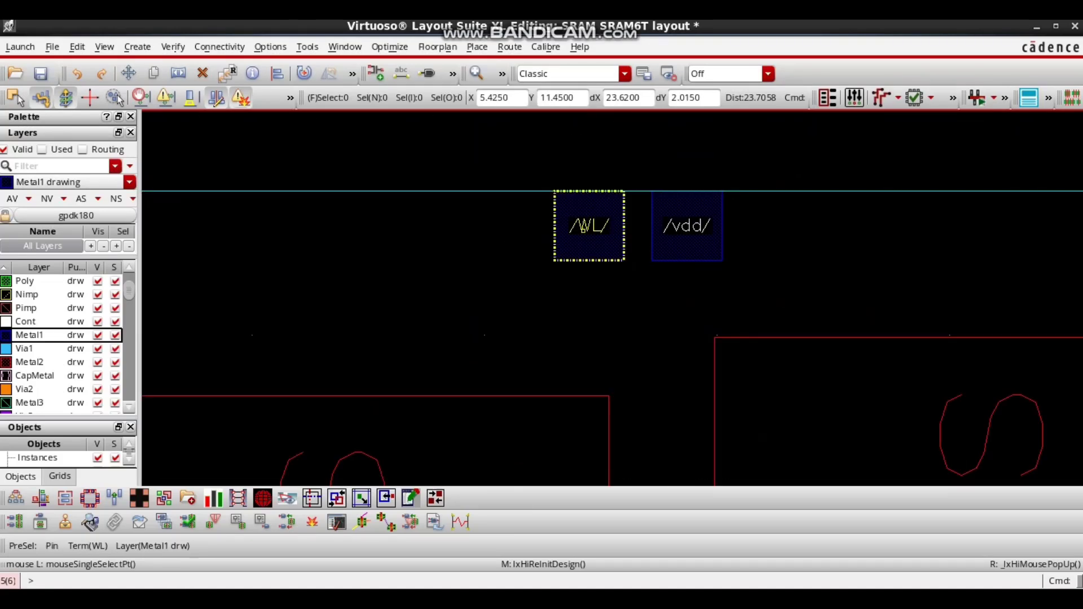
pyautogui.keyDown('ctrl'); pyautogui.scroll(-3, 659, 242); pyautogui.keyUp('ctrl')
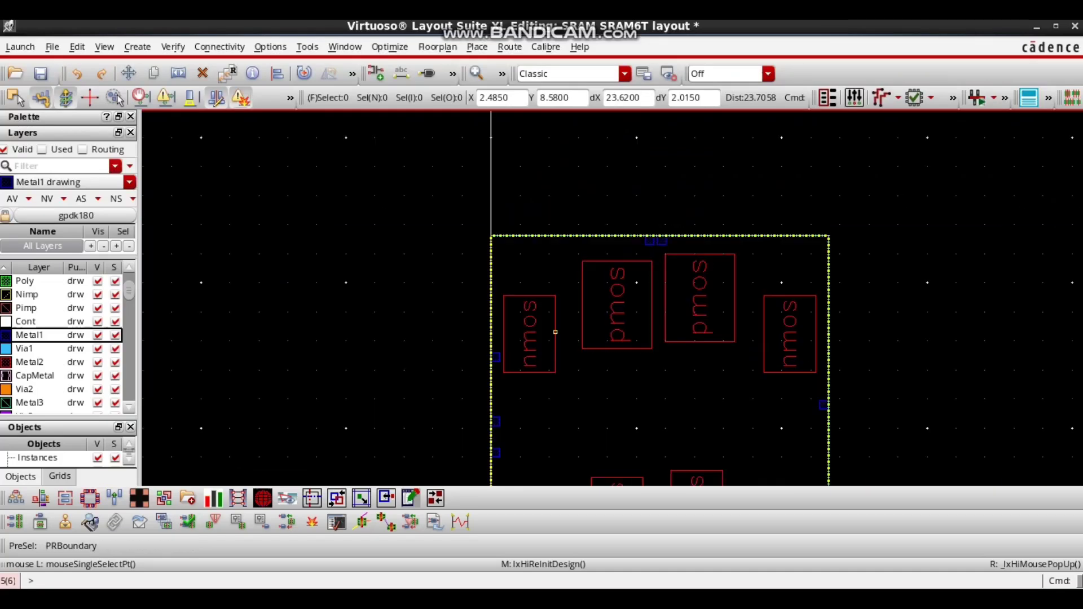
pyautogui.scroll(2, 511, 407)
pyautogui.scroll(-1, 532, 168)
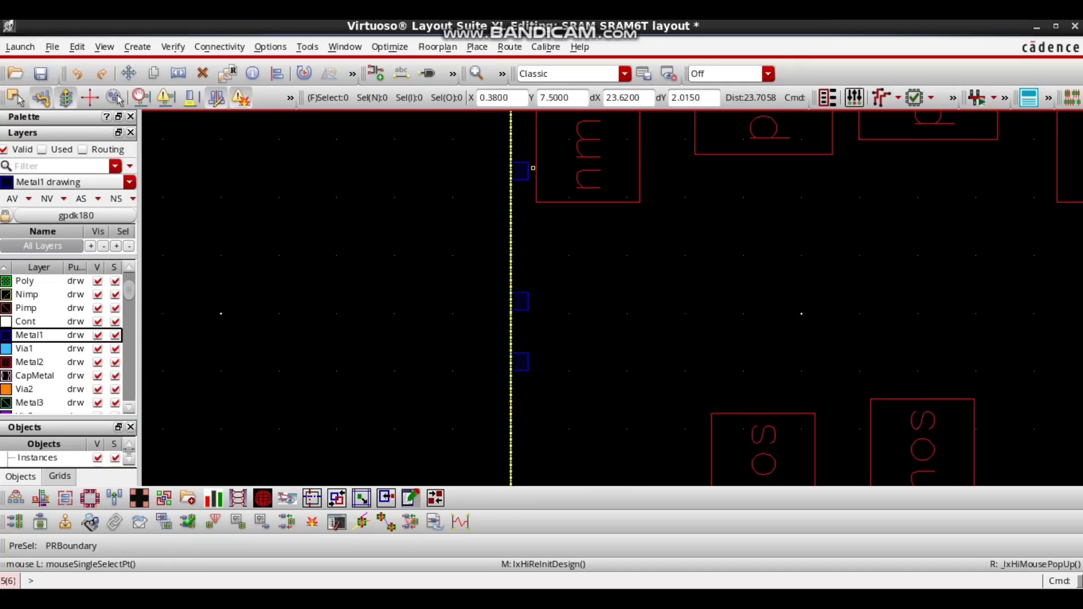
pyautogui.scroll(1, 514, 177)
pyautogui.keyDown('ctrl'); pyautogui.scroll(-2, 517, 190); pyautogui.keyUp('ctrl')
pyautogui.keyDown('ctrl'); pyautogui.scroll(3, 522, 447); pyautogui.keyUp('ctrl')
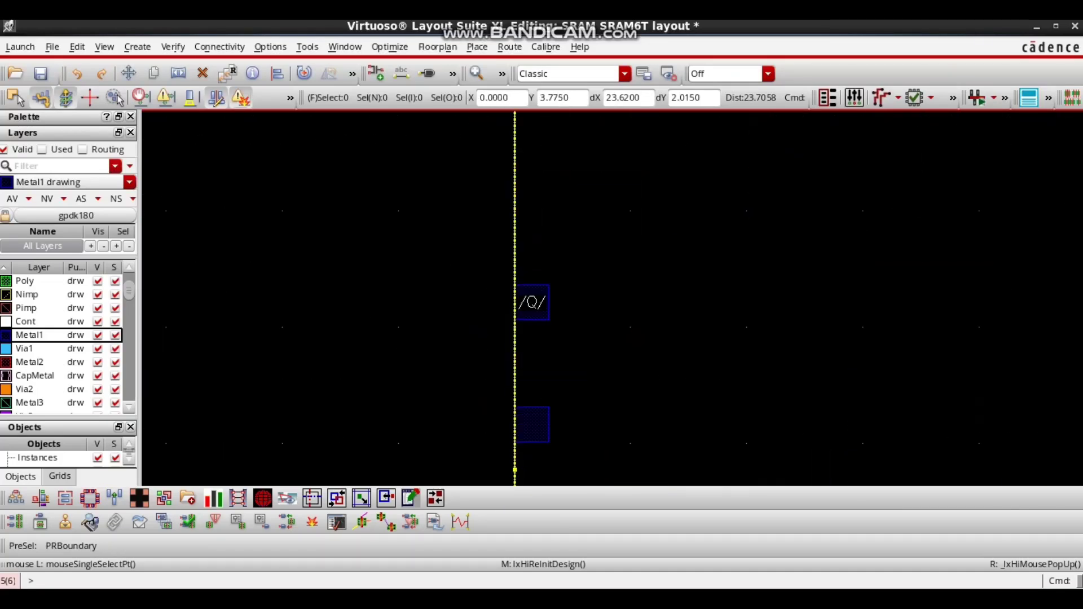
pyautogui.keyDown('ctrl'); pyautogui.scroll(-2, 597, 394); pyautogui.keyUp('ctrl')
pyautogui.keyDown('ctrl'); pyautogui.scroll(1, 595, 386); pyautogui.keyUp('ctrl')
pyautogui.keyDown('ctrl'); pyautogui.scroll(-2, 595, 385); pyautogui.keyUp('ctrl')
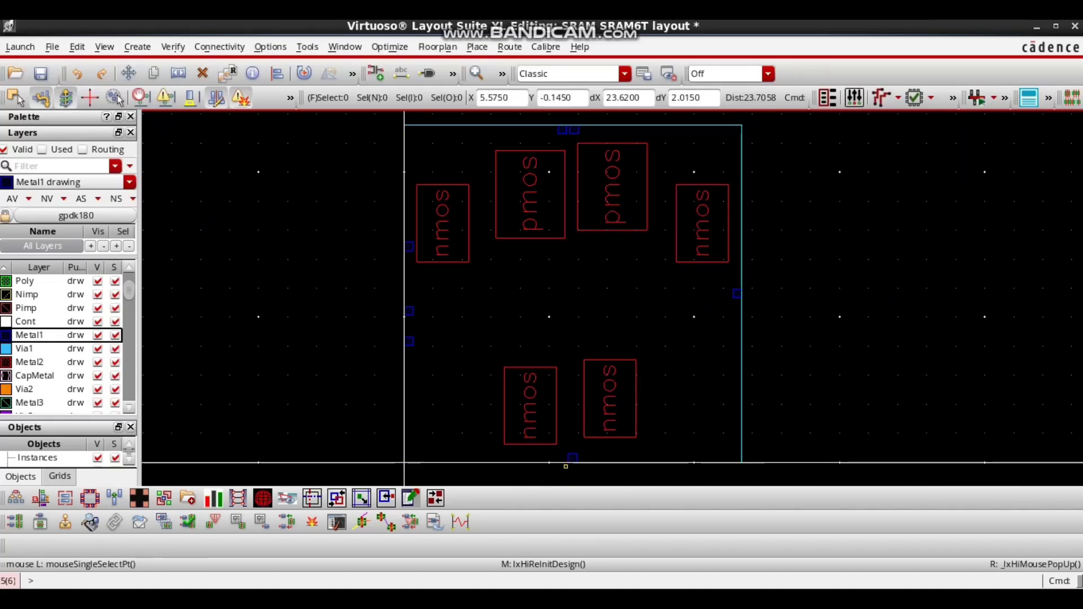
pyautogui.keyDown('ctrl'); pyautogui.scroll(2, 565, 463); pyautogui.keyUp('ctrl')
pyautogui.keyDown('ctrl'); pyautogui.scroll(-2, 611, 432); pyautogui.keyUp('ctrl')
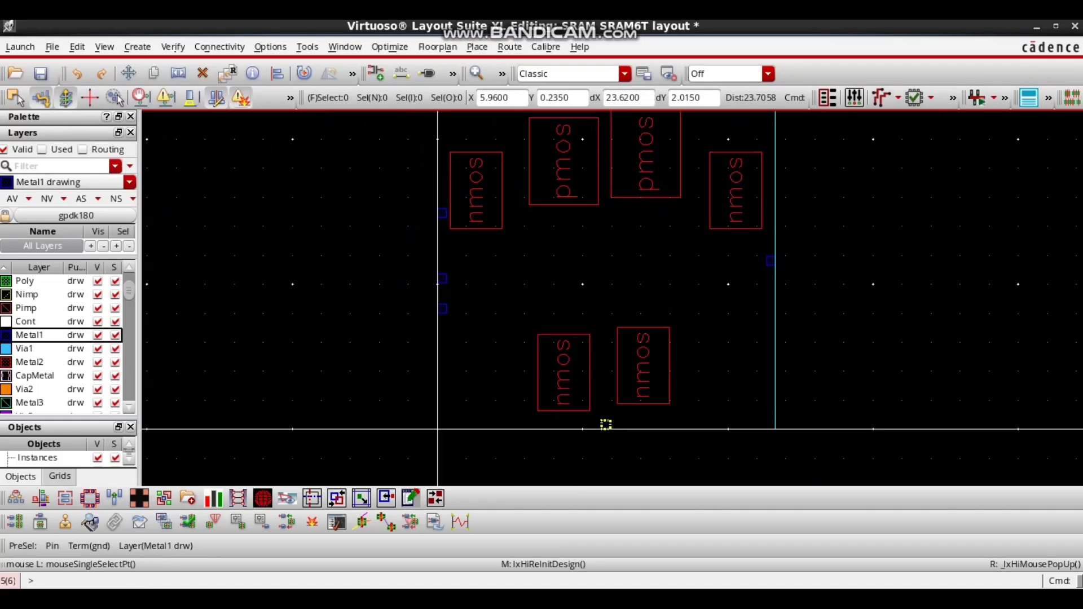
pyautogui.keyDown('ctrl'); pyautogui.scroll(1, 653, 384); pyautogui.keyUp('ctrl')
pyautogui.press('f')
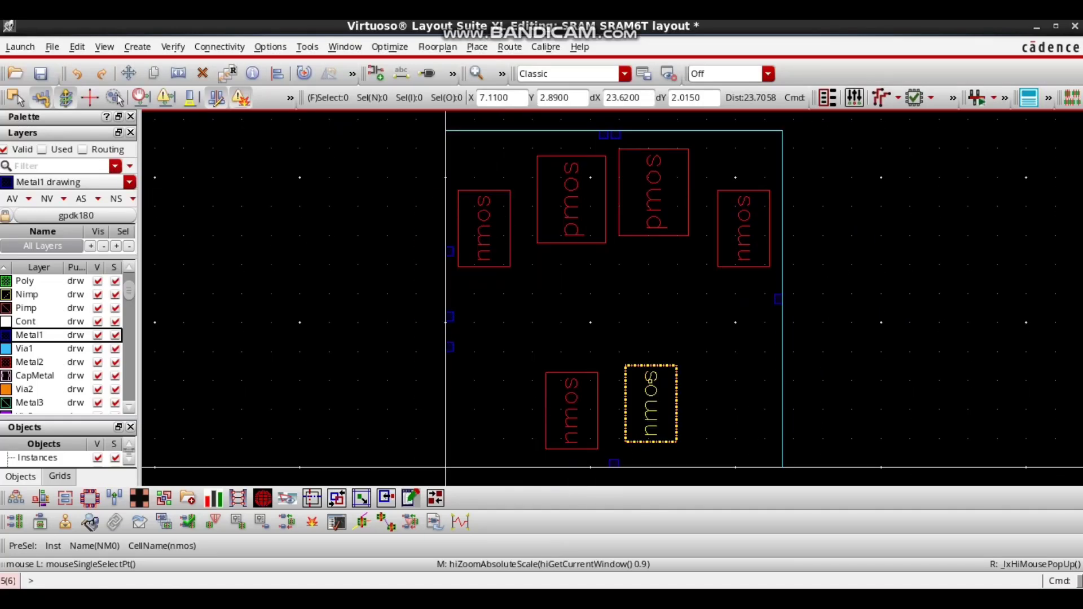
# Move the nmos transistor nearest the left boundary edge down by about 2.85.
pyautogui.click(483, 214)
pyautogui.press('m')
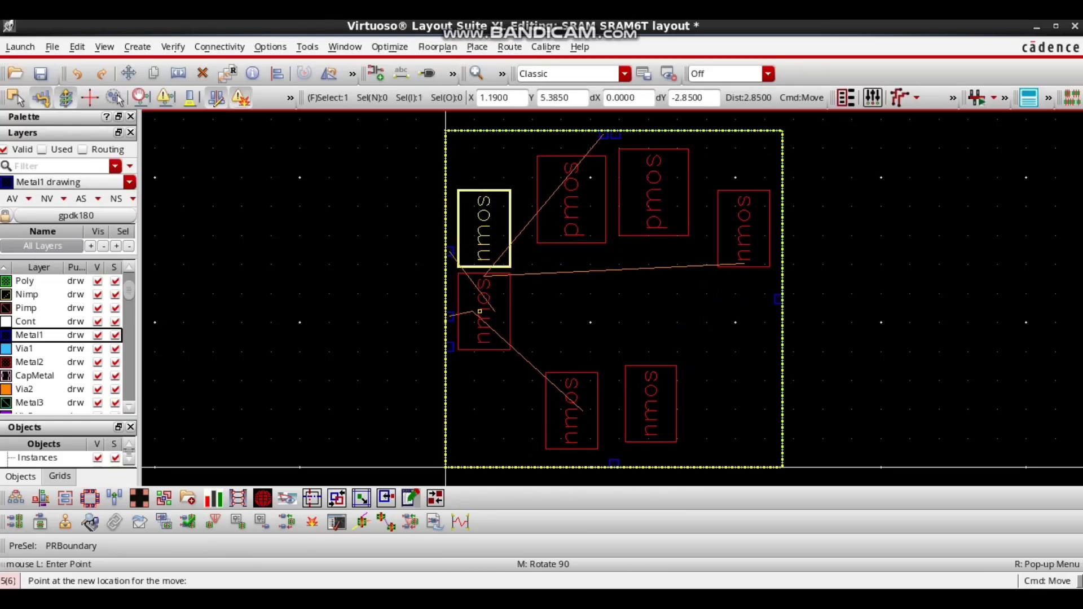
pyautogui.click(480, 320)
# Switch to the schematic window and close its Constraint Manager.
pyautogui.hotkey('alt', 'Tab')
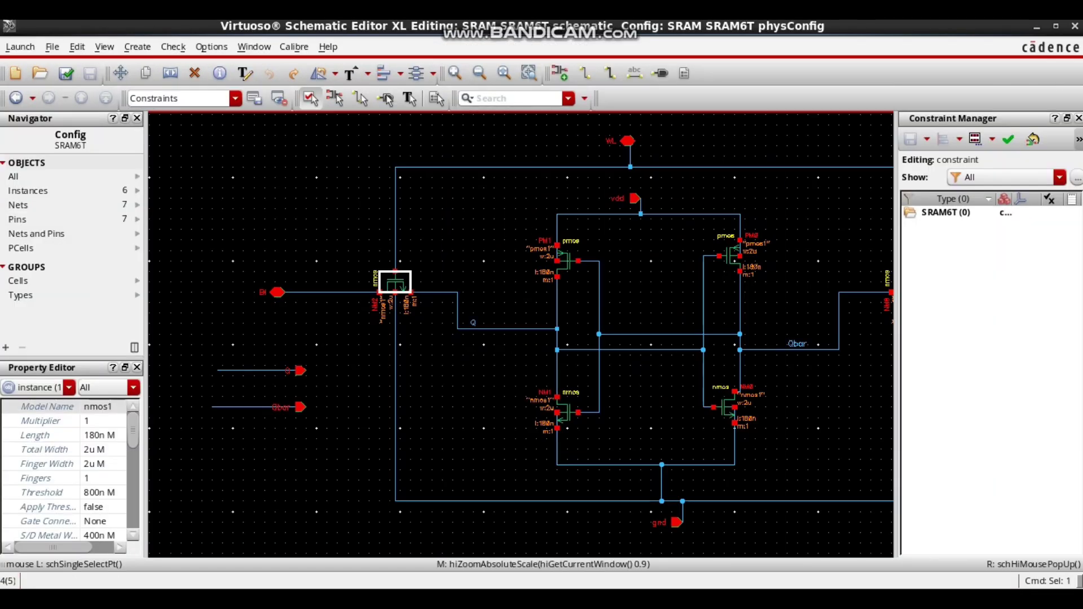
pyautogui.moveTo(971, 118); pyautogui.dragTo(694, 153)
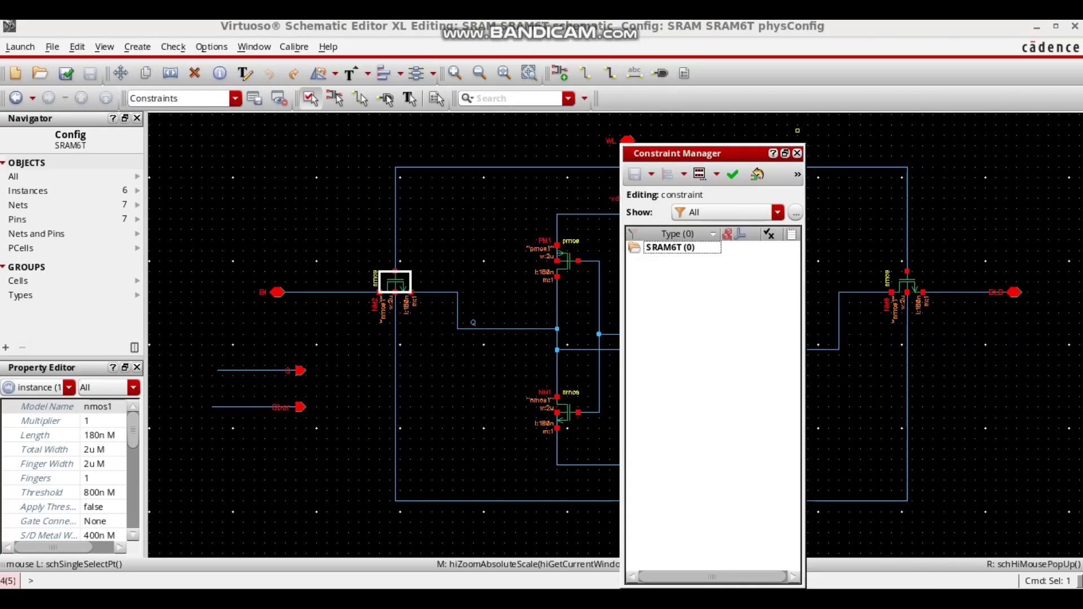
pyautogui.click(797, 153)
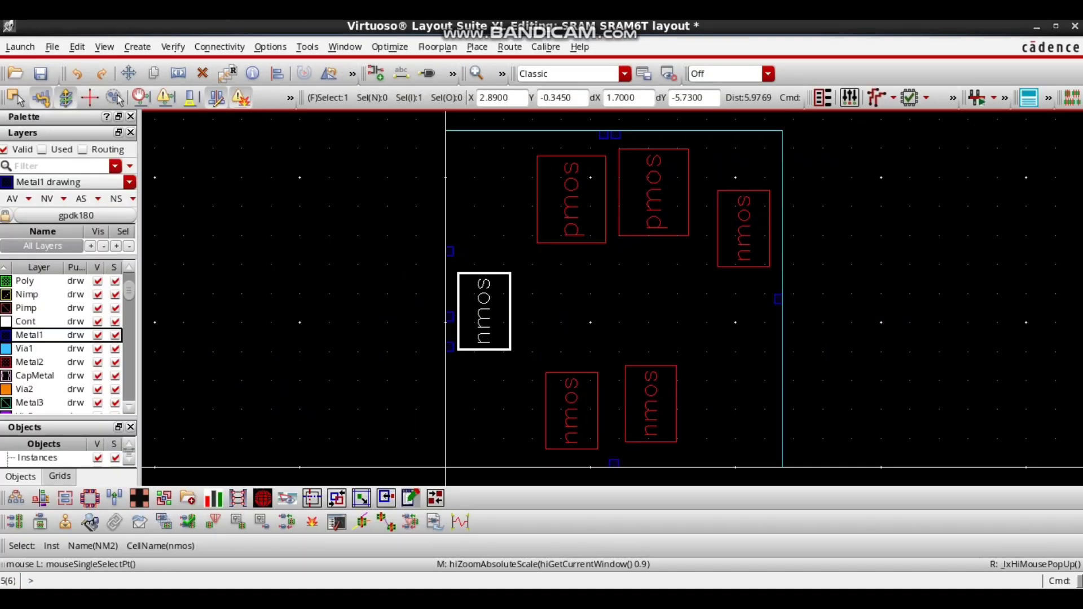
# Move both pmos transistors down so they sit level side by side, clear of the WL and vdd pins.
pyautogui.moveTo(657, 204); pyautogui.dragTo(657, 250)
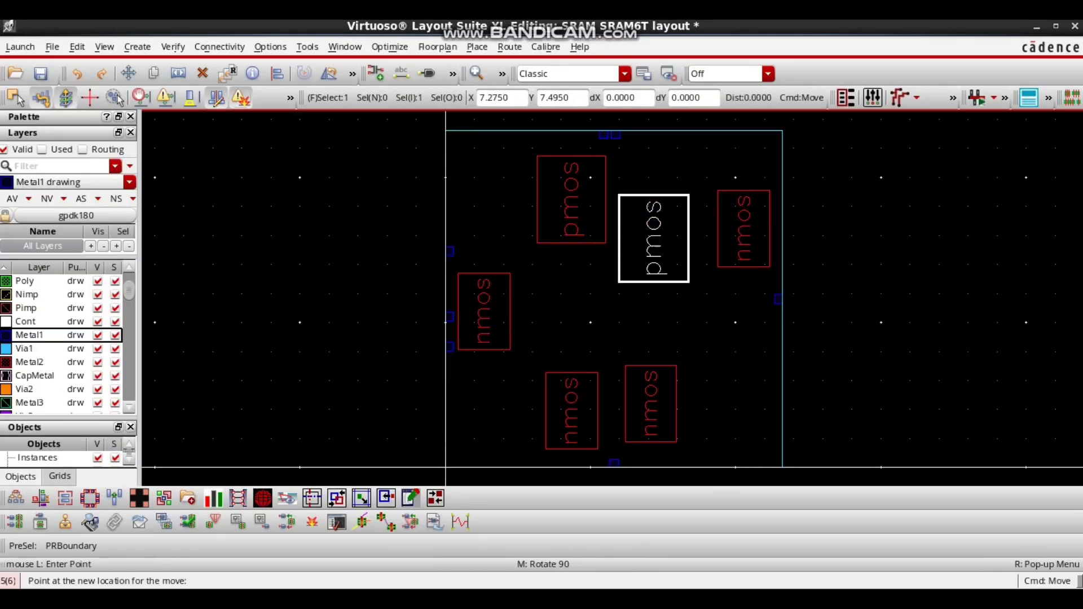
pyautogui.click(575, 184)
pyautogui.moveTo(574, 185); pyautogui.dragTo(574, 238)
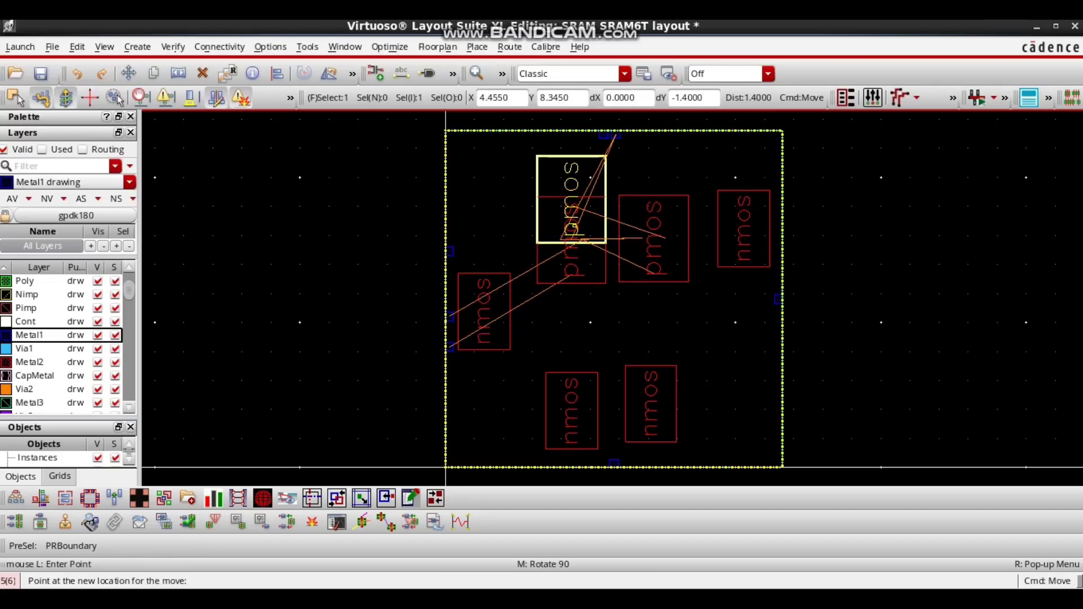
pyautogui.click(573, 277)
pyautogui.click(588, 250)
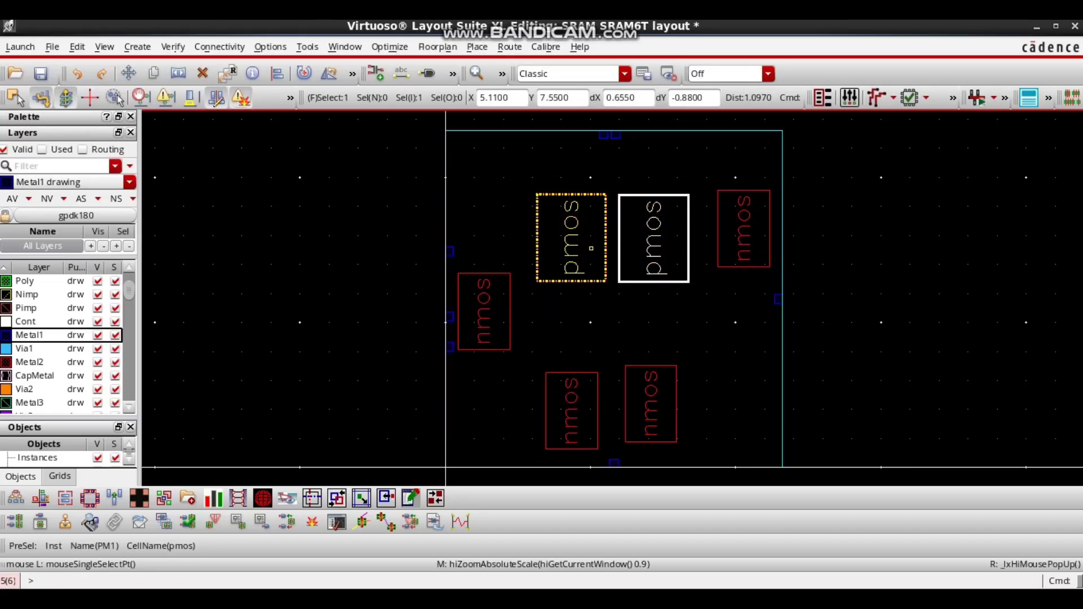
# Stretch the PR boundary's right edge outward, making the boundary about 16 wide.
pyautogui.click(639, 351)
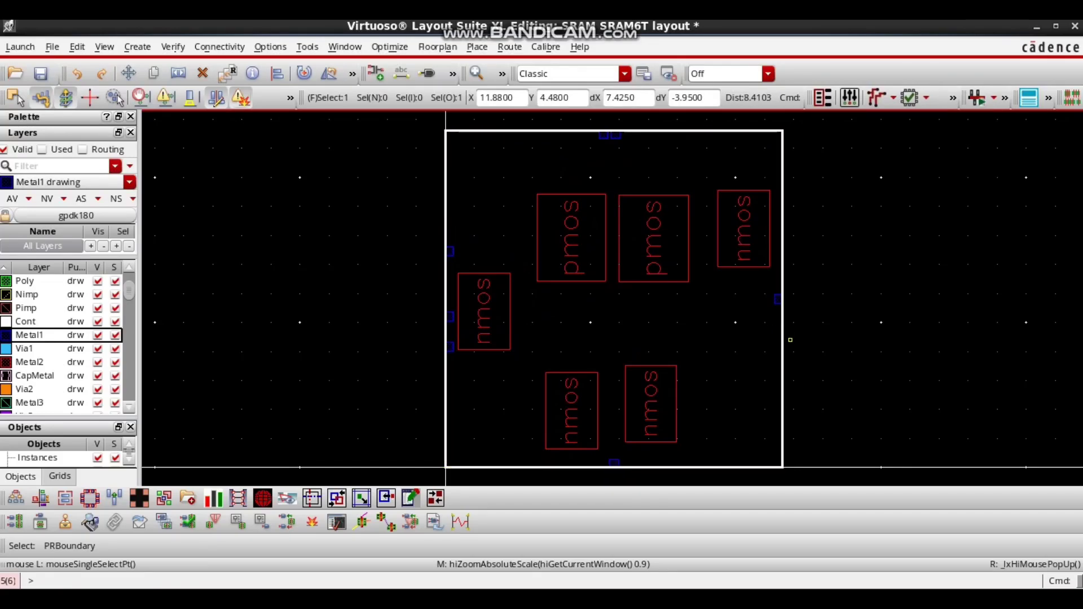
pyautogui.click(853, 365)
pyautogui.press('s')
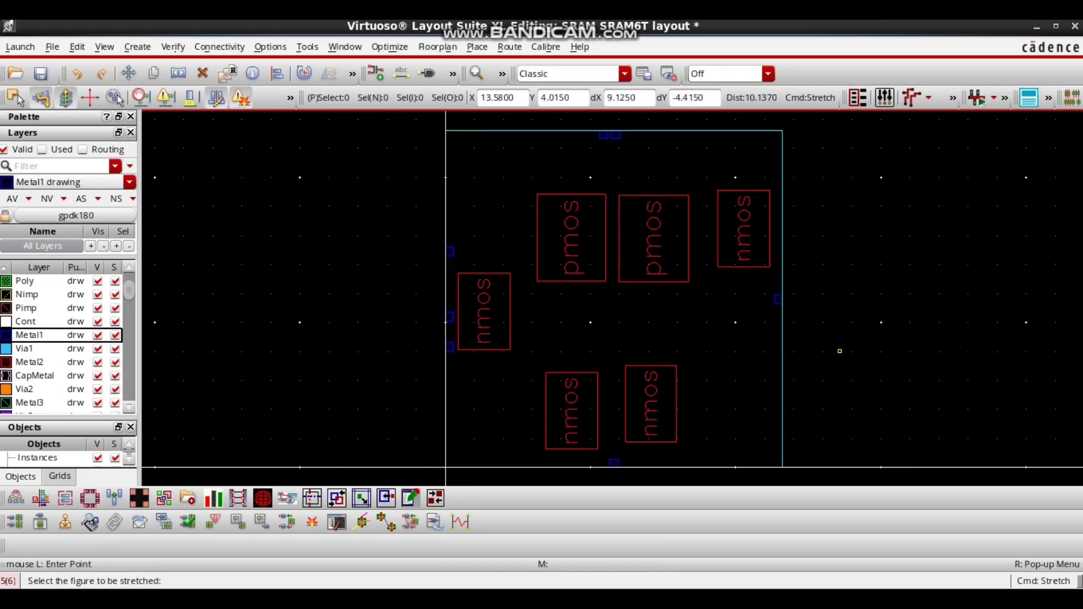
pyautogui.press('Escape')
pyautogui.press('s')
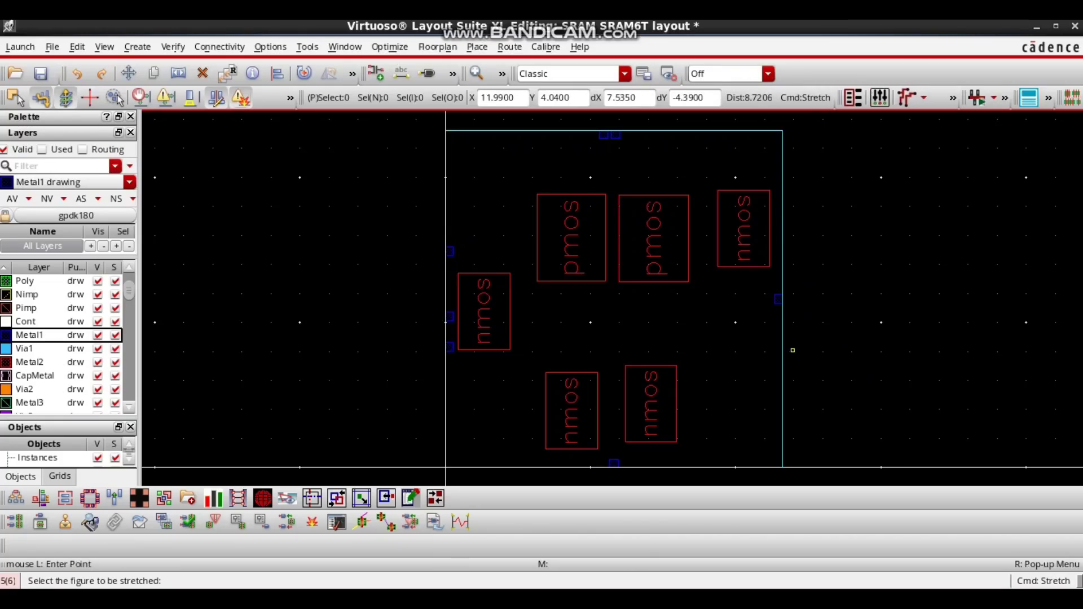
pyautogui.click(782, 351)
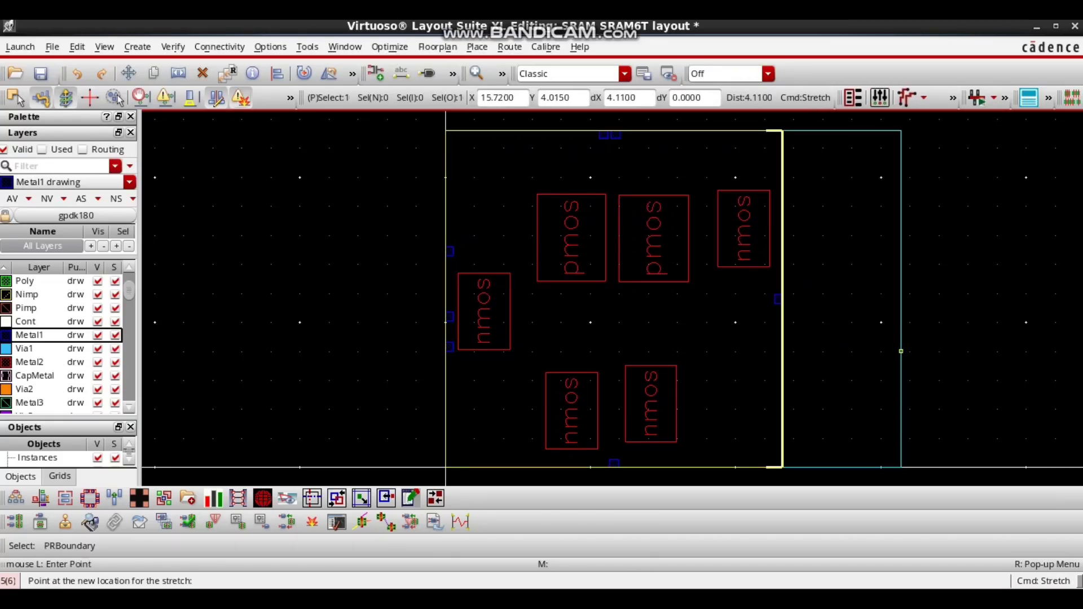
pyautogui.click(910, 351)
pyautogui.scroll(-1, 757, 385)
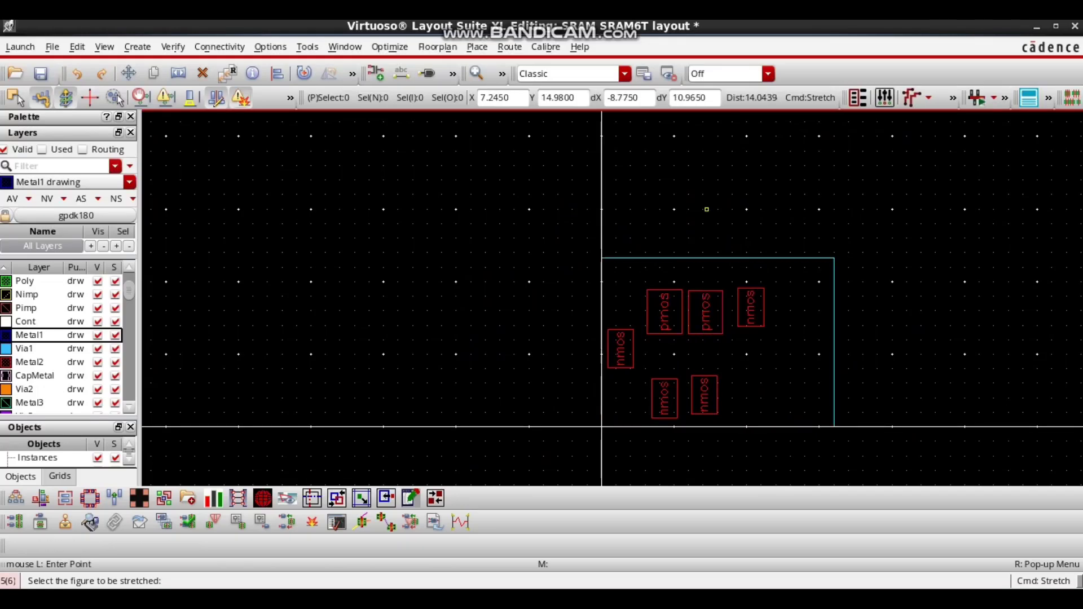
# Stretch the PR boundary's top edge upward, making the boundary about 16 high.
pyautogui.scroll(1, 707, 209)
pyautogui.click(692, 308)
pyautogui.click(692, 180)
pyautogui.press('Escape')
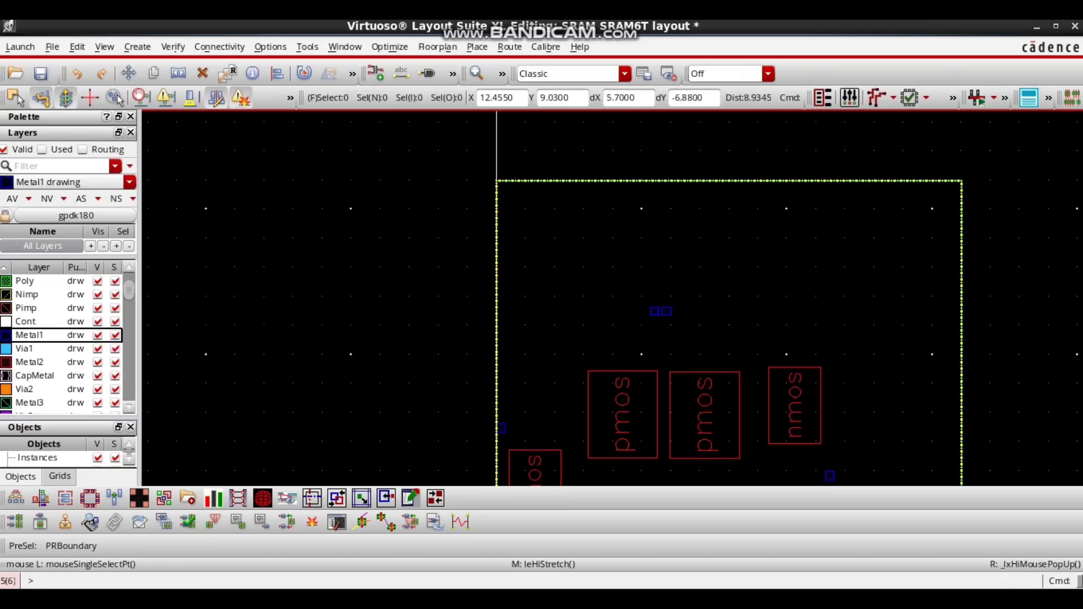
pyautogui.press('f')
# Move the WL and vdd pins onto the raised top boundary edge and spread the two pmos transistors apart beneath them.
pyautogui.click(676, 294)
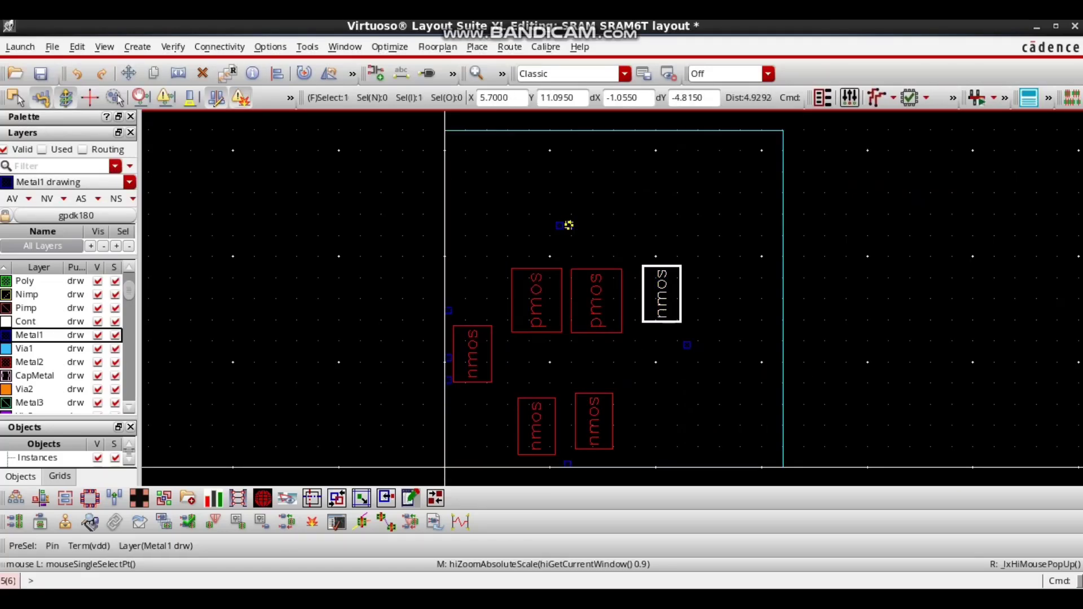
pyautogui.moveTo(527, 214); pyautogui.dragTo(559, 136)
pyautogui.click(540, 291)
pyautogui.moveTo(540, 288); pyautogui.dragTo(560, 213)
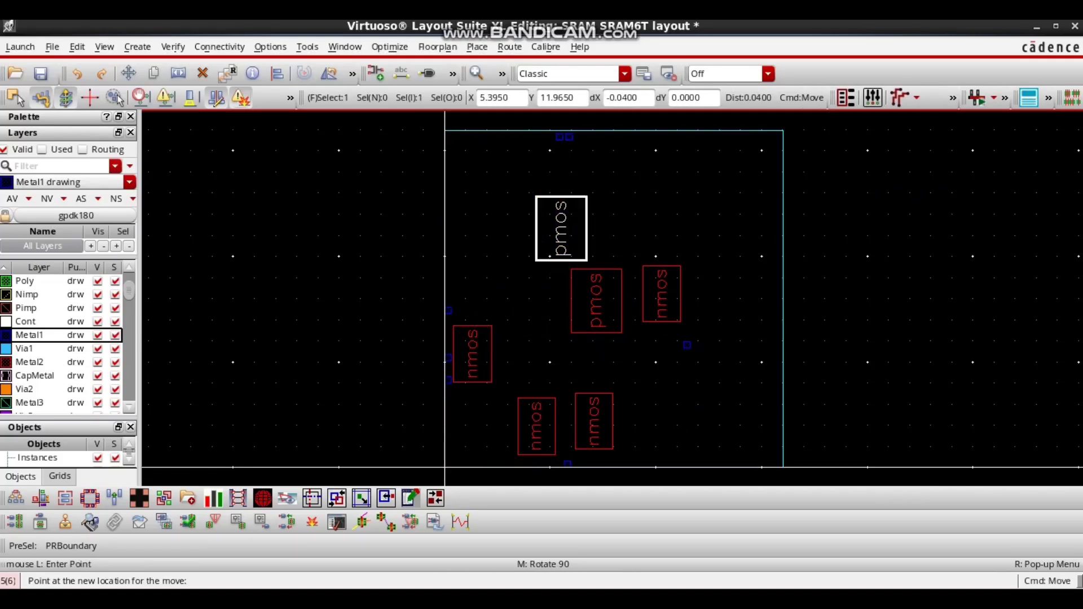
pyautogui.moveTo(595, 290); pyautogui.dragTo(645, 213)
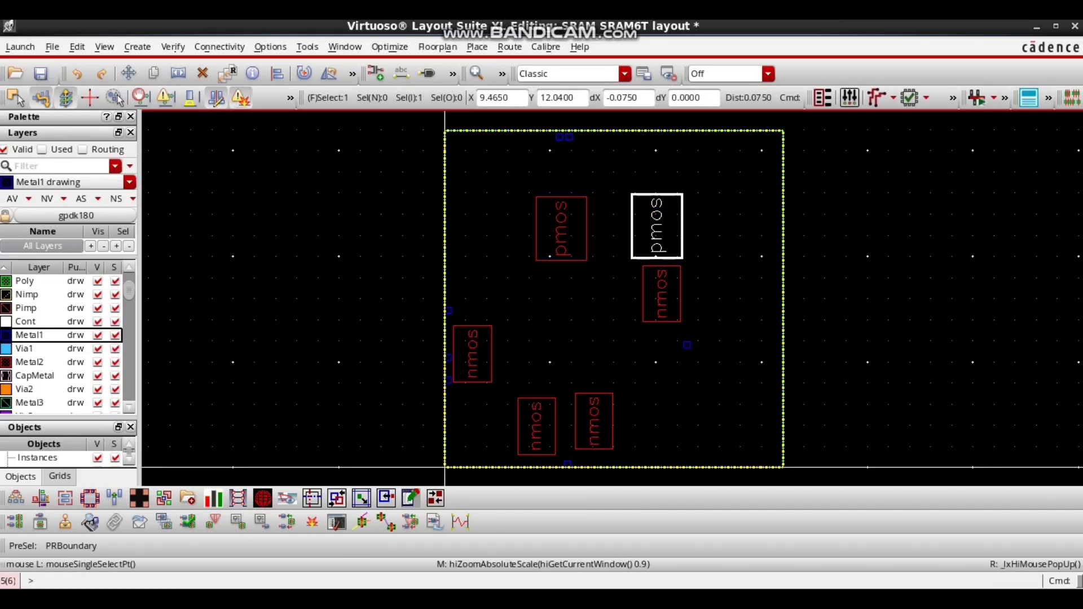
# Move the nmos transistor below the right pmos outward toward the right boundary edge.
pyautogui.click(664, 309)
pyautogui.click(657, 293)
pyautogui.moveTo(658, 295); pyautogui.dragTo(727, 300)
pyautogui.click(662, 297)
pyautogui.moveTo(662, 296); pyautogui.dragTo(731, 296)
# Move the two bottom nmos transistors up so that each sits directly below one of the pmos transistors.
pyautogui.click(587, 406)
pyautogui.click(595, 415)
pyautogui.moveTo(597, 416); pyautogui.dragTo(654, 356)
pyautogui.click(591, 416)
pyautogui.click(543, 423)
pyautogui.moveTo(543, 423); pyautogui.dragTo(570, 364)
pyautogui.click(571, 364)
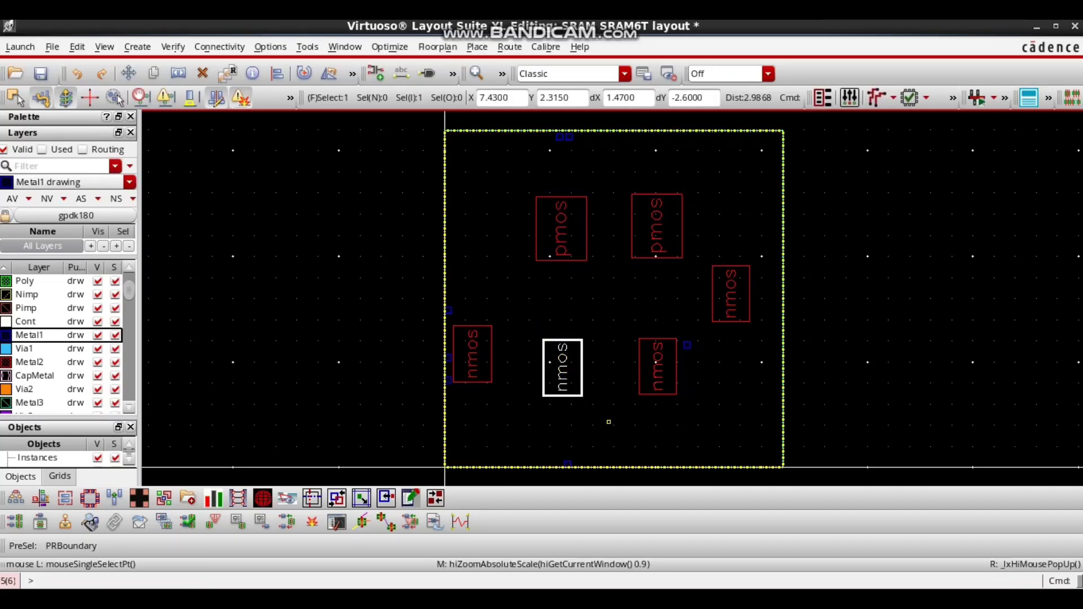
# Move the nmos transistor near the left boundary up and inward, roughly level with the outer right nmos.
pyautogui.click(470, 346)
pyautogui.moveTo(466, 343); pyautogui.dragTo(495, 288)
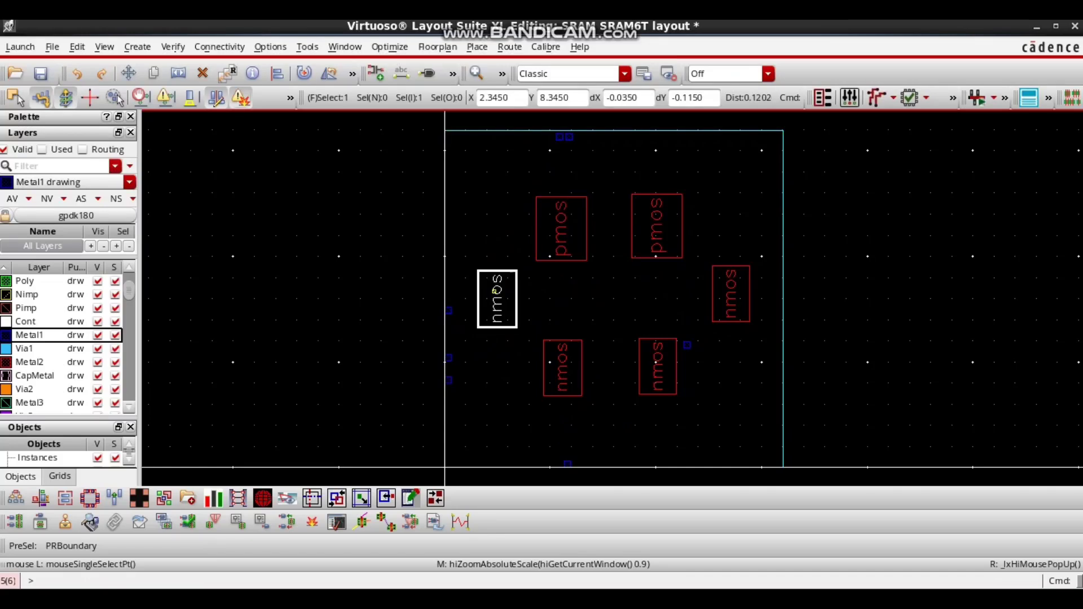
pyautogui.click(495, 290)
pyautogui.click(728, 284)
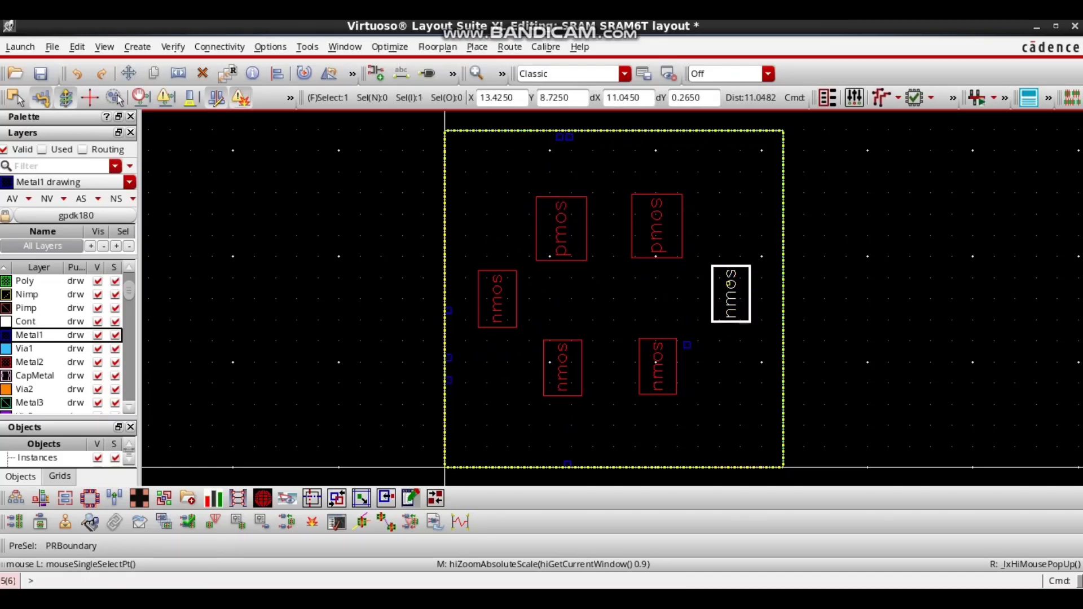
# Move the stray pin beside the lower-right nmos onto the PR boundary's right edge.
pyautogui.click(687, 344)
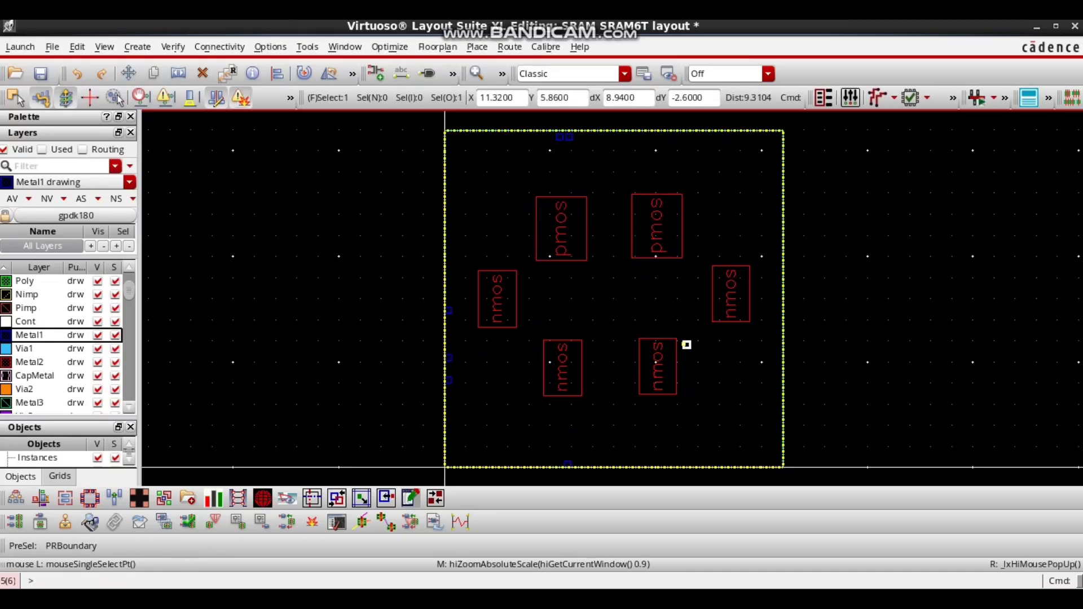
pyautogui.press('m')
pyautogui.click(723, 295)
pyautogui.click(776, 344)
pyautogui.click(645, 419)
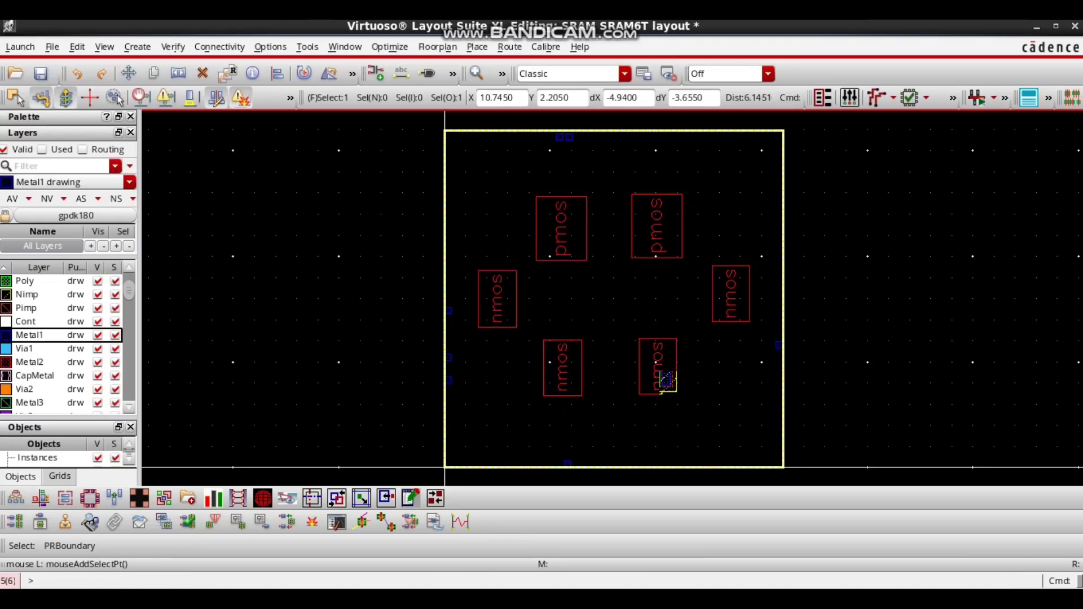
# Display the transistors' internal layers, examine their terminal labels, and check the pmos connections in the schematic.
pyautogui.hotkey('shift', 'f')
pyautogui.keyDown('ctrl'); pyautogui.scroll(5, 543, 248); pyautogui.keyUp('ctrl')
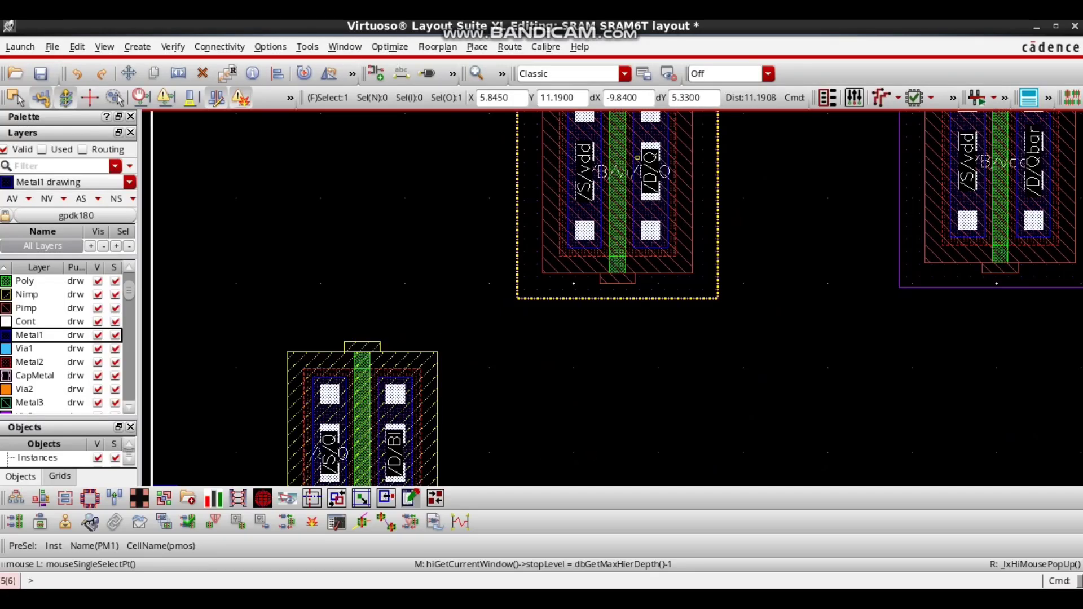
pyautogui.scroll(-1, 771, 224)
pyautogui.scroll(1, 777, 182)
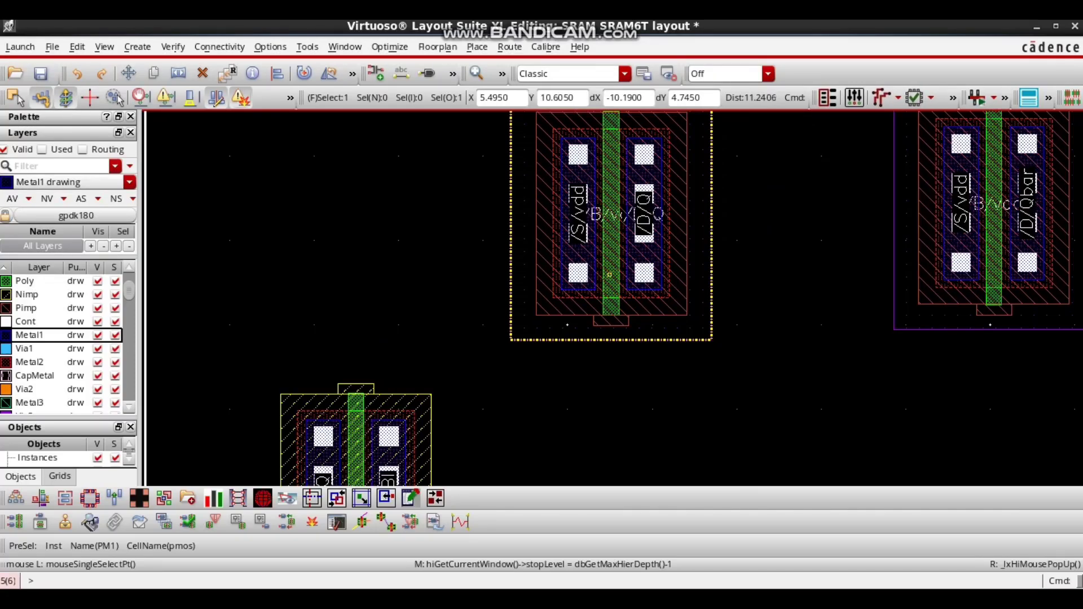
pyautogui.scroll(-2, 610, 275)
pyautogui.scroll(1, 748, 206)
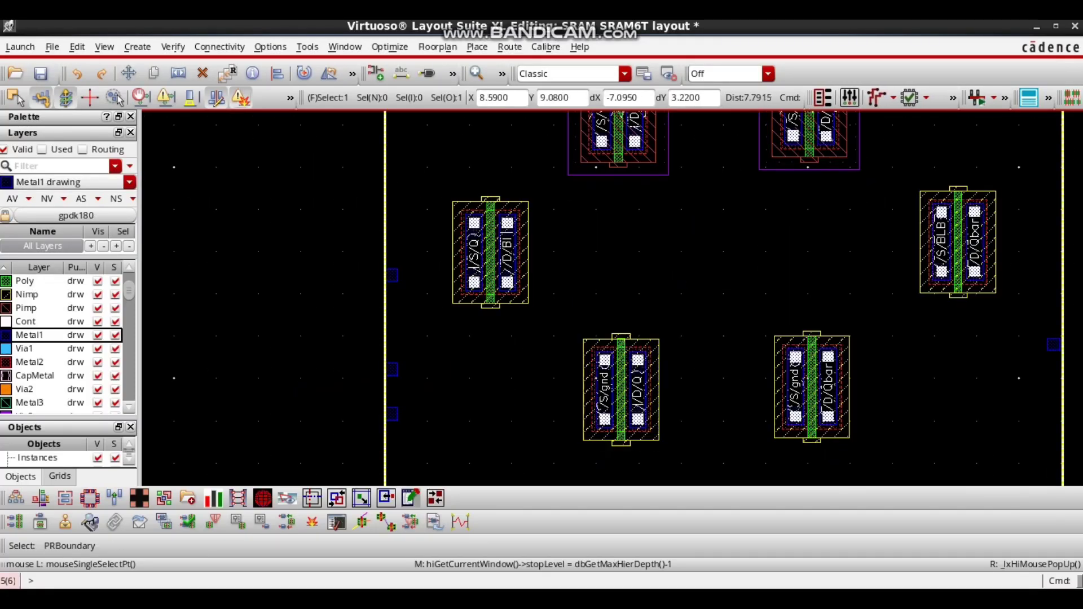
pyautogui.scroll(1, 748, 206)
pyautogui.scroll(-2, 723, 272)
pyautogui.scroll(1, 755, 185)
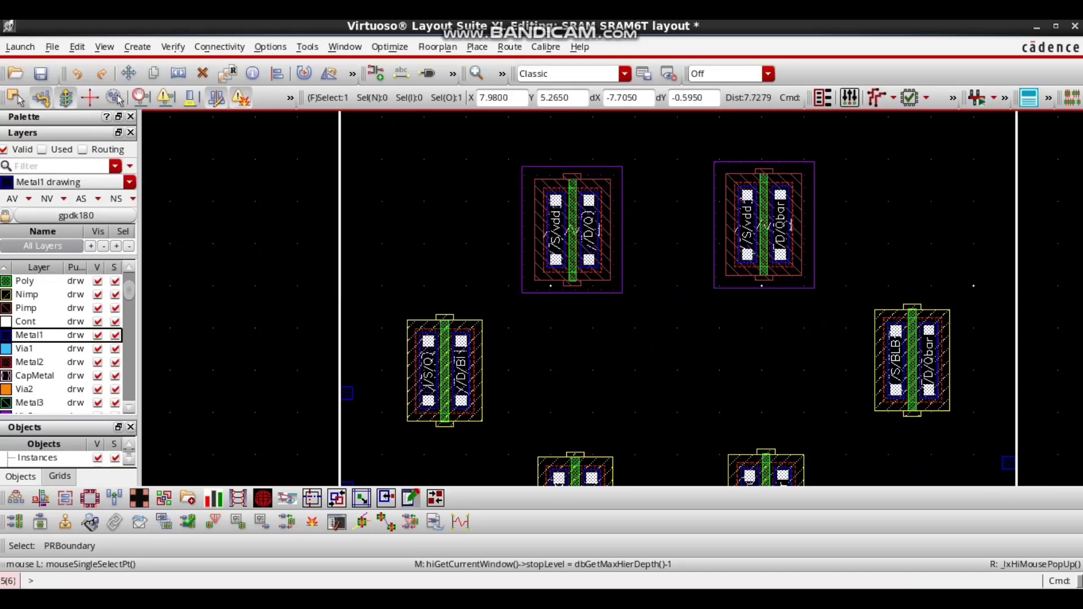
pyautogui.hotkey('alt', 'Tab')
pyautogui.scroll(1, 634, 224)
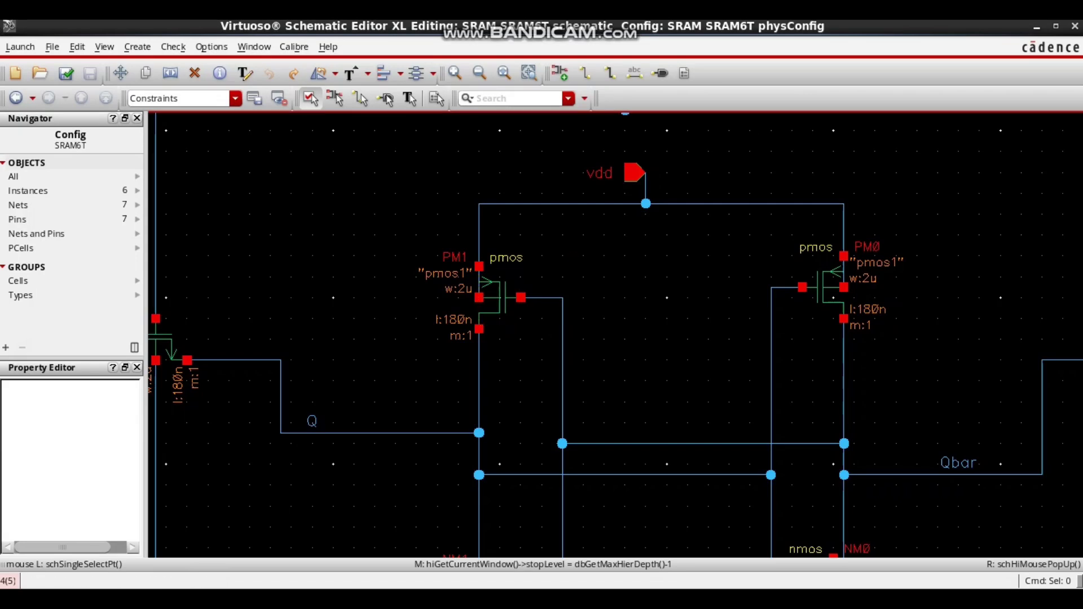
pyautogui.hotkey('alt', 'Tab')
# Set the Bodytie Type of pmos PM1 to Integrated with a left tap and inspect the device.
pyautogui.click(611, 223)
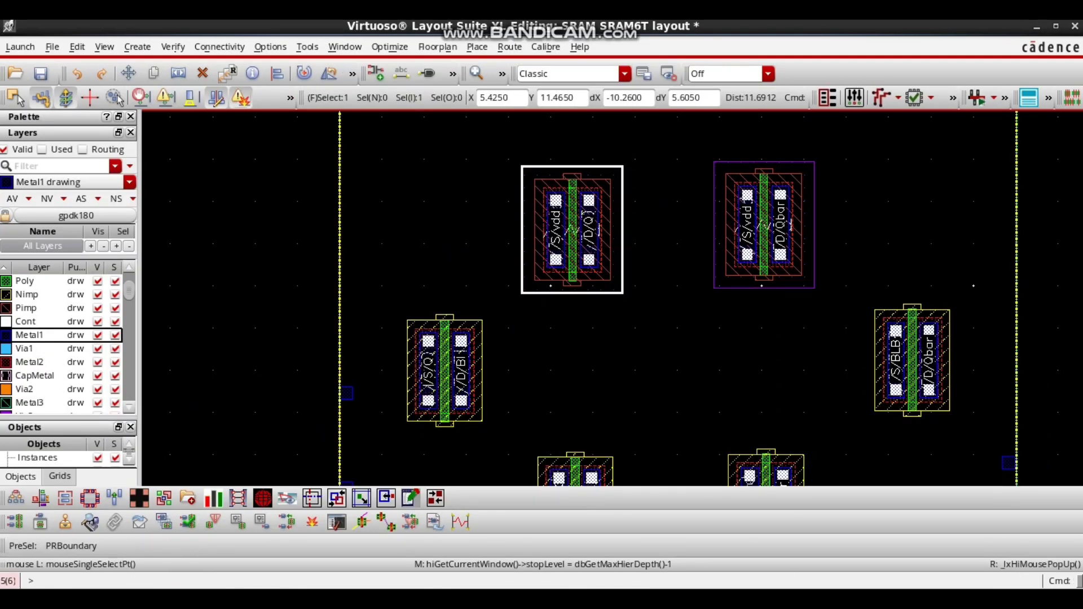
pyautogui.press('q')
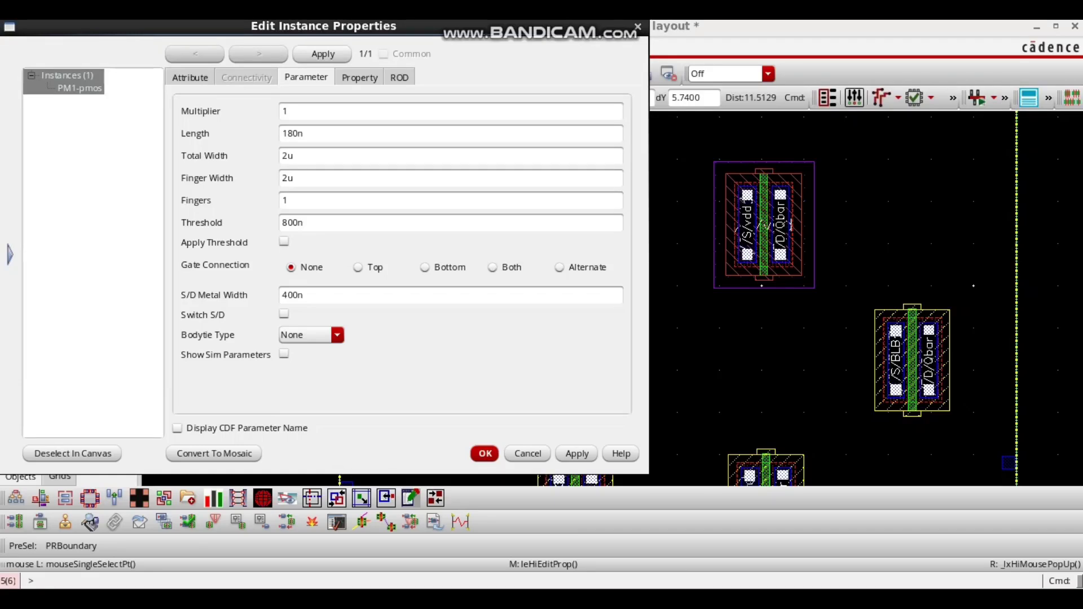
pyautogui.click(337, 334)
pyautogui.click(304, 366)
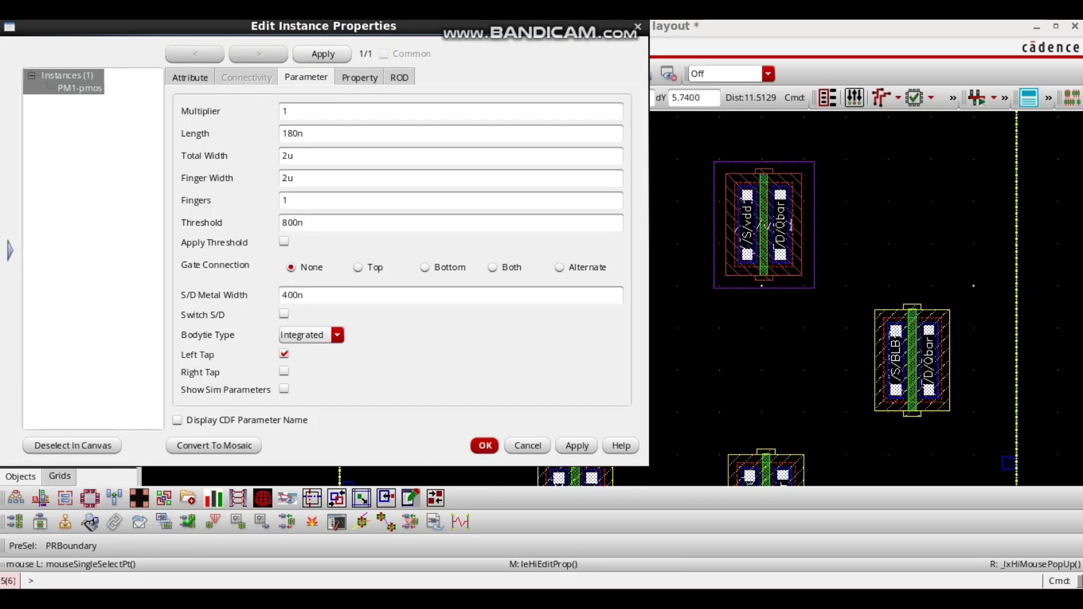
pyautogui.click(485, 445)
pyautogui.scroll(1, 545, 248)
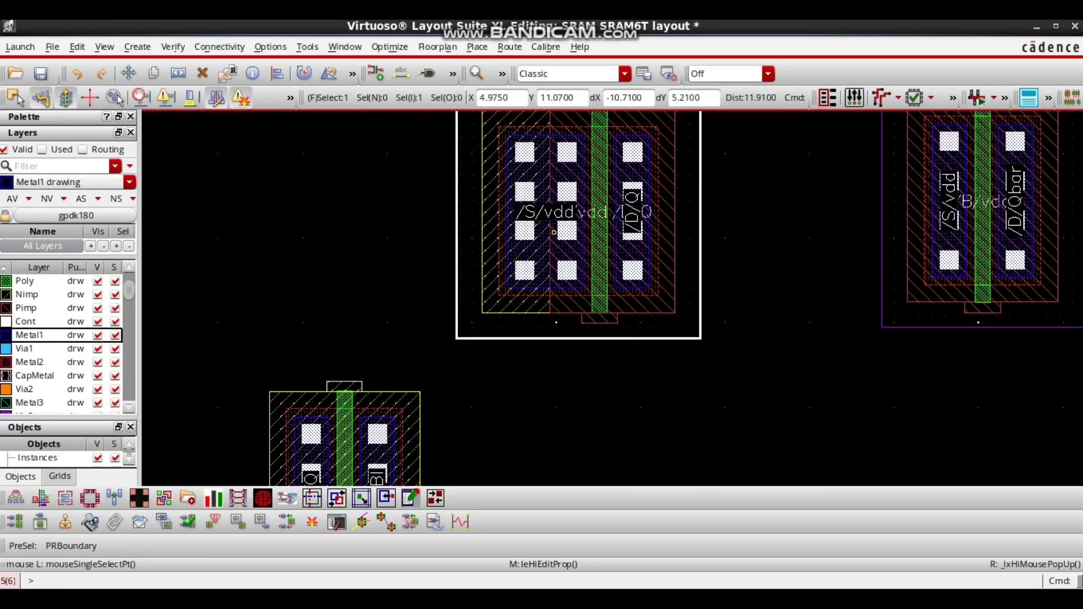
pyautogui.scroll(2, 554, 232)
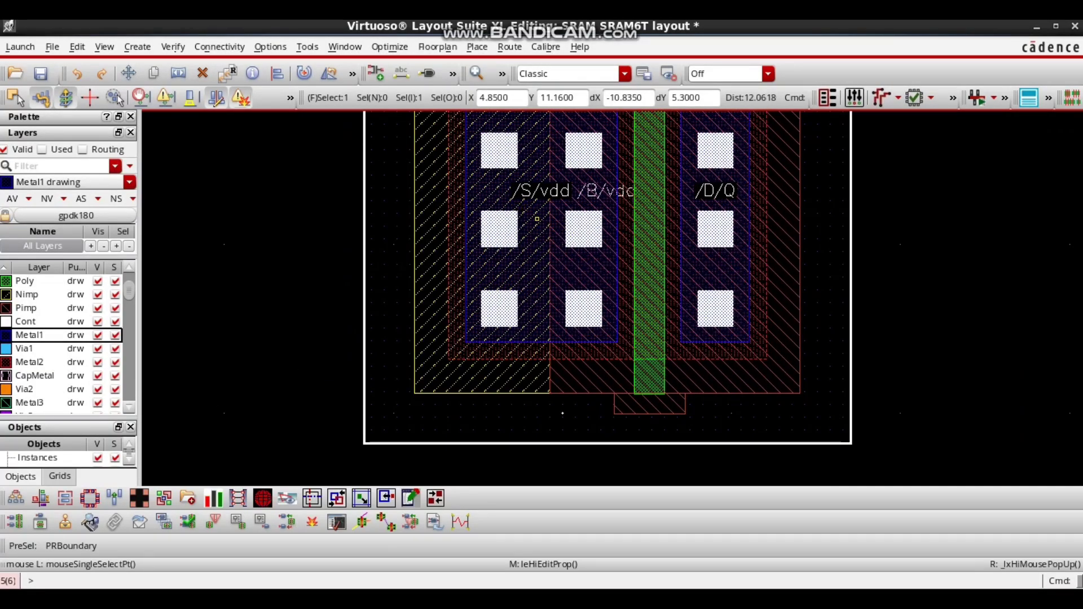
pyautogui.scroll(-2, 533, 262)
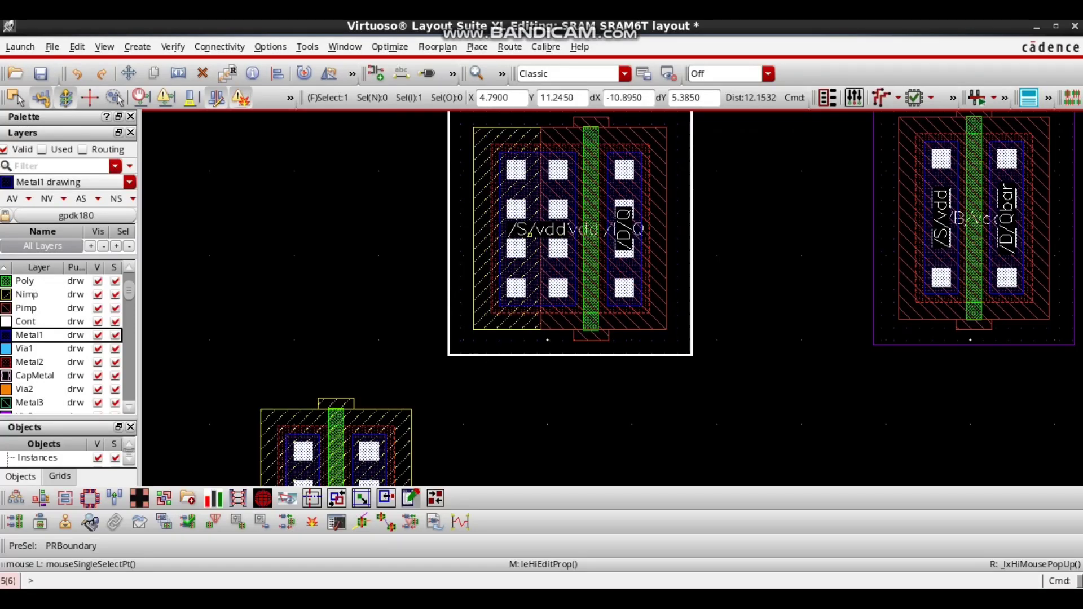
pyautogui.click(541, 237)
pyautogui.press('q')
pyautogui.click(528, 273)
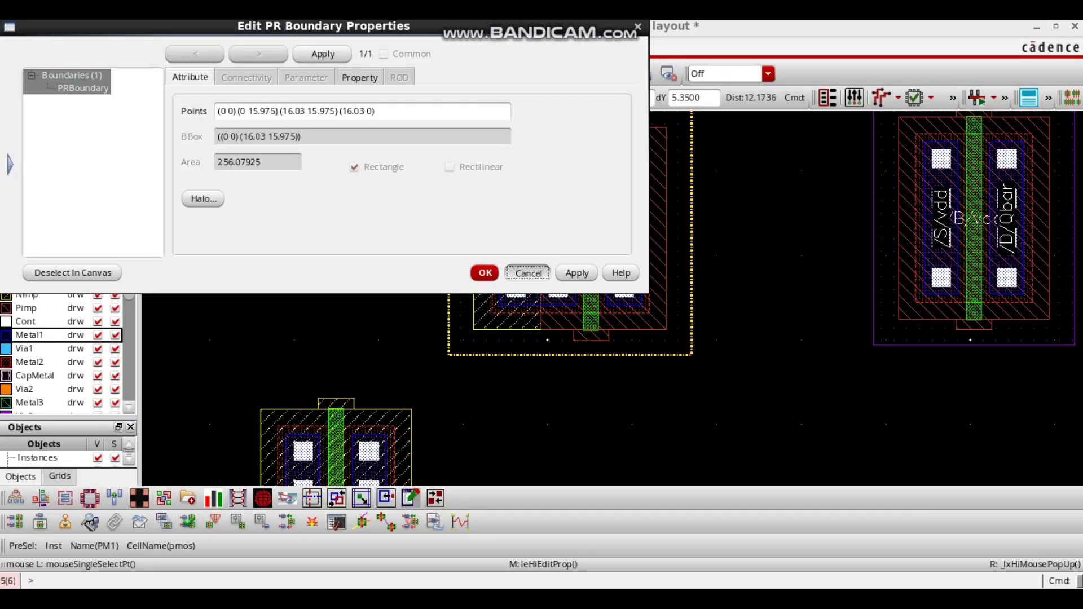
# Set the Bodytie Type of pmos PM1 to Detached with a left tap.
pyautogui.middleClick(533, 235)
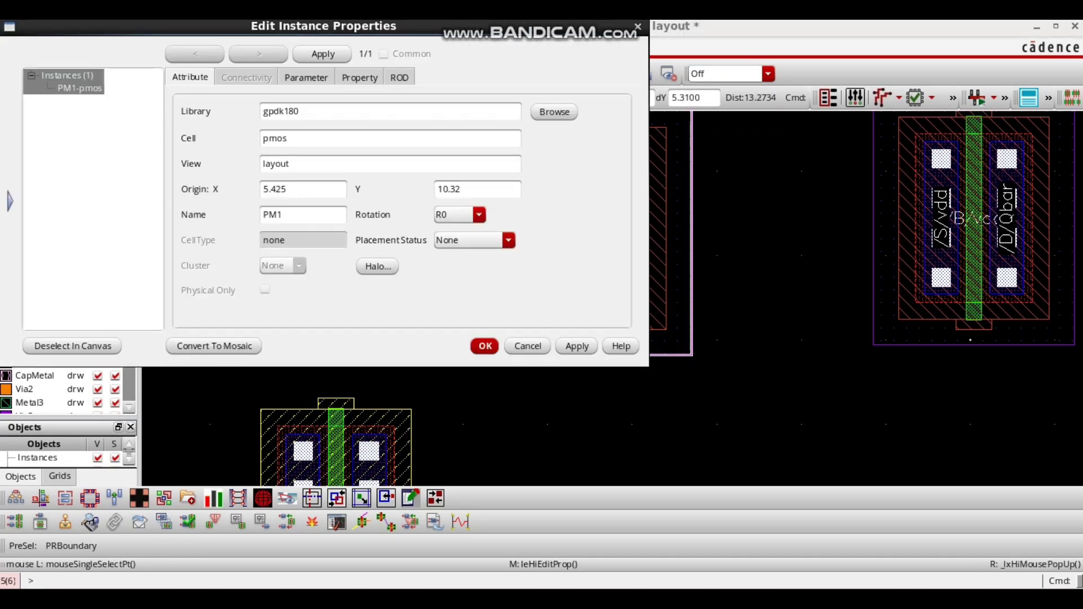
pyautogui.click(306, 77)
pyautogui.click(311, 335)
pyautogui.click(307, 379)
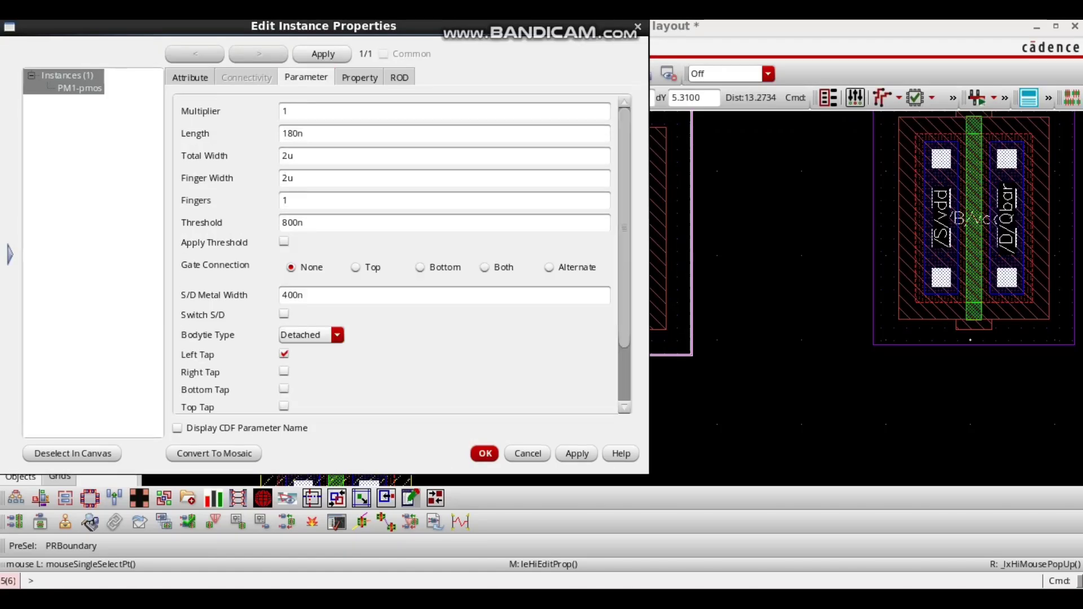
pyautogui.click(484, 453)
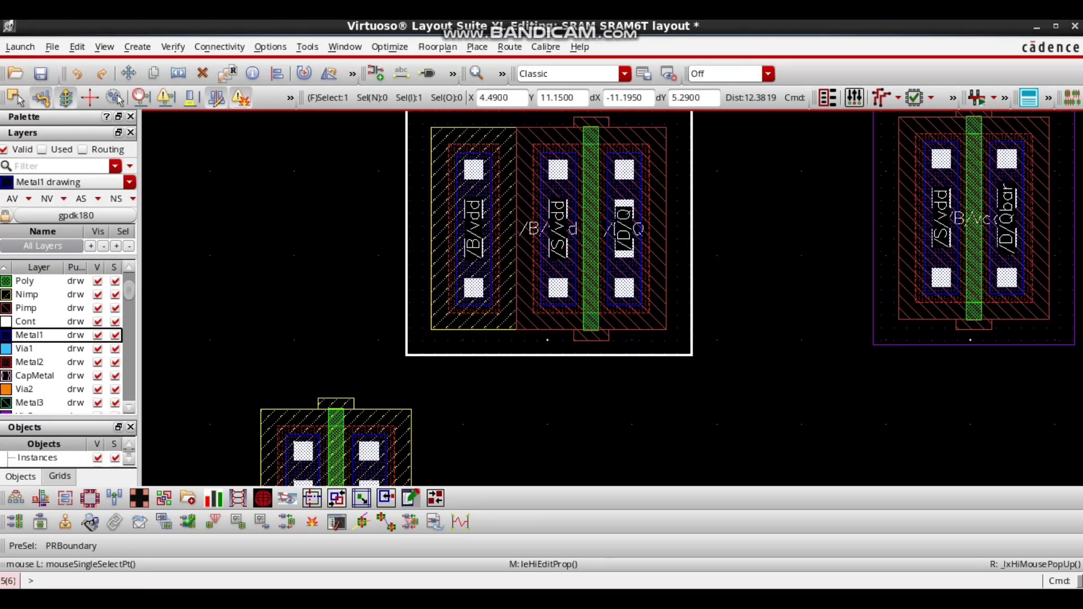
# Select pmos PM0 in the layout and check its terminal connections in the schematic.
pyautogui.scroll(-1, 589, 271)
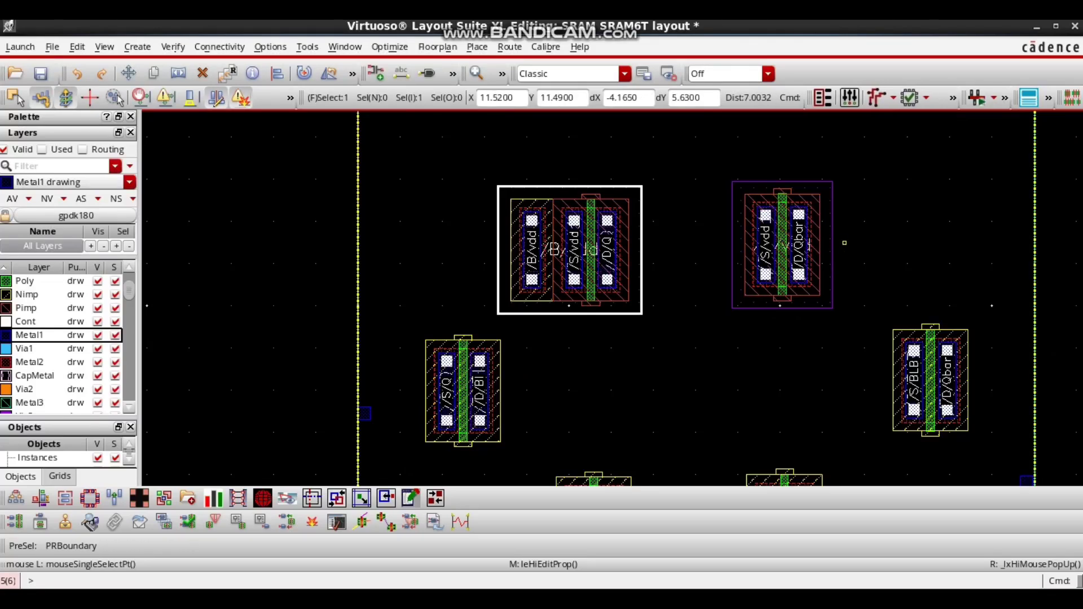
pyautogui.keyDown('ctrl'); pyautogui.scroll(2, 732, 305); pyautogui.keyUp('ctrl')
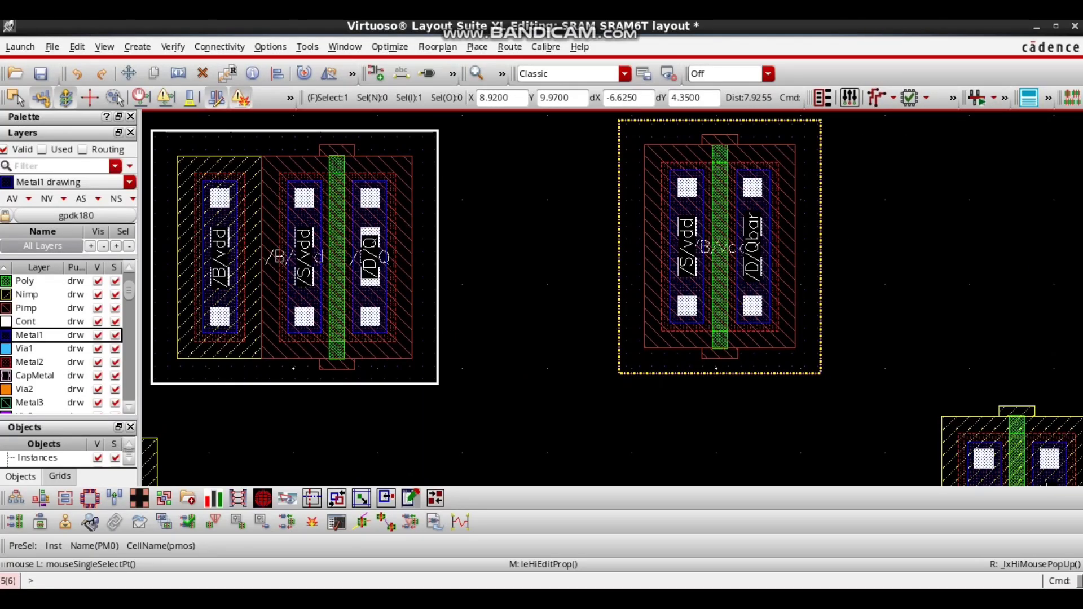
pyautogui.click(724, 349)
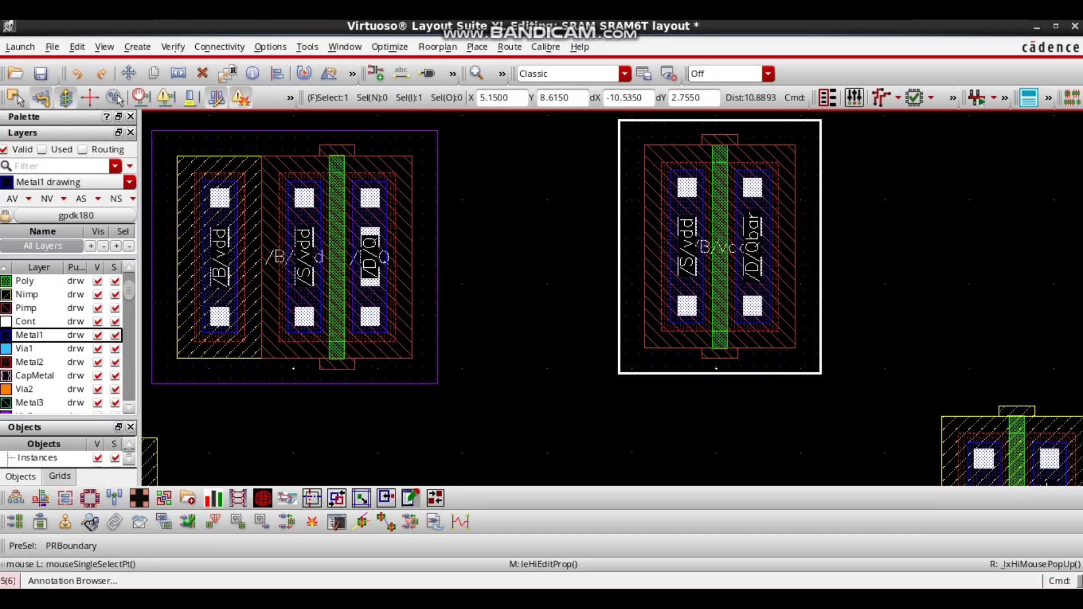
pyautogui.hotkey('alt', 'Tab')
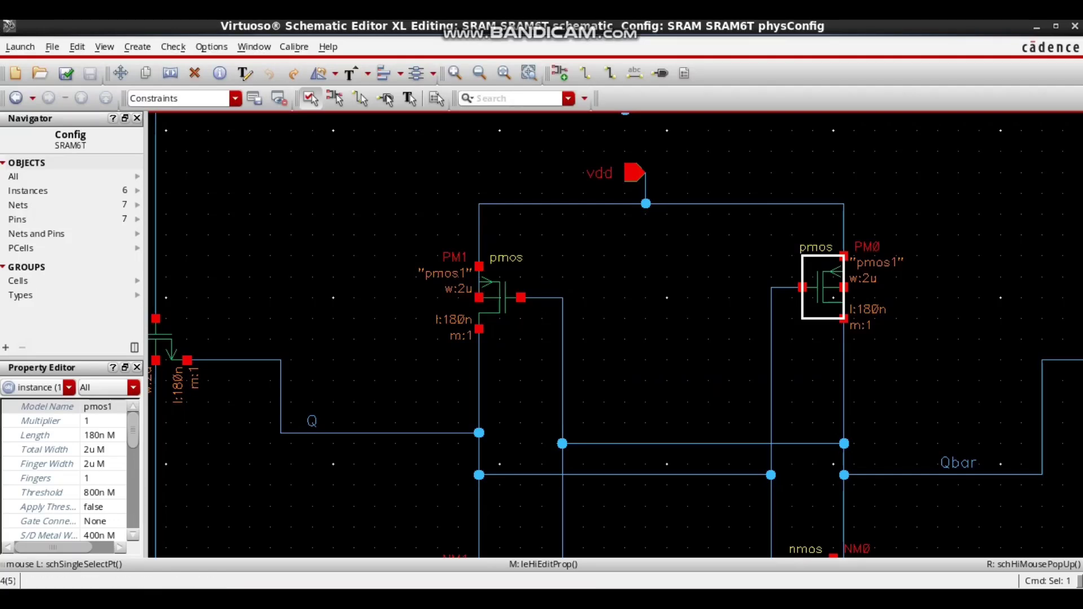
pyautogui.hotkey('alt', 'Tab')
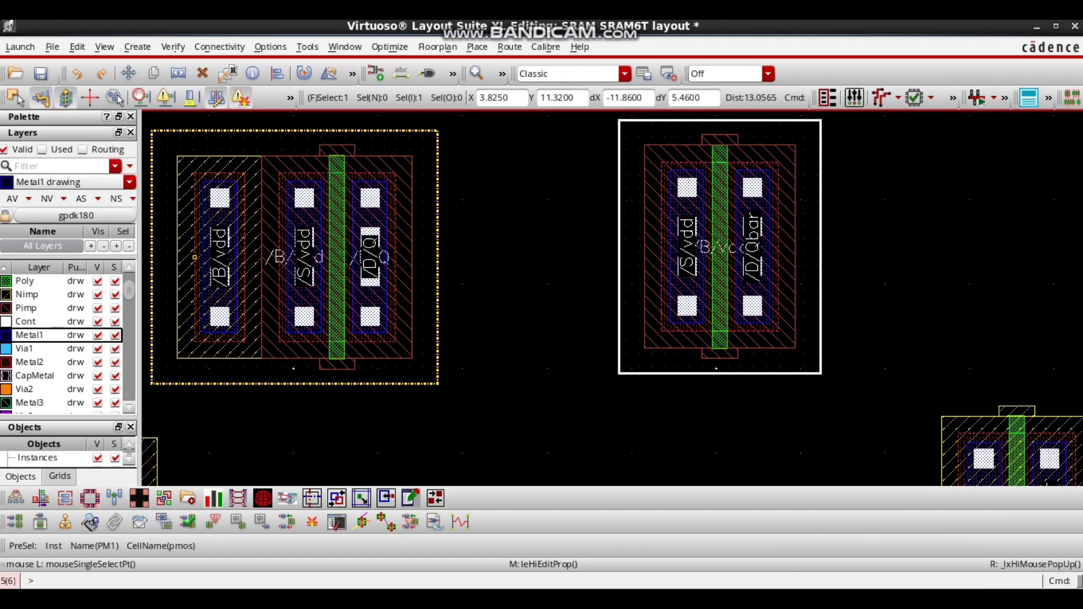
# Route a short Metal1 vdd wire from PM1's body tie contact to its source.
pyautogui.press('p')
pyautogui.click(220, 232)
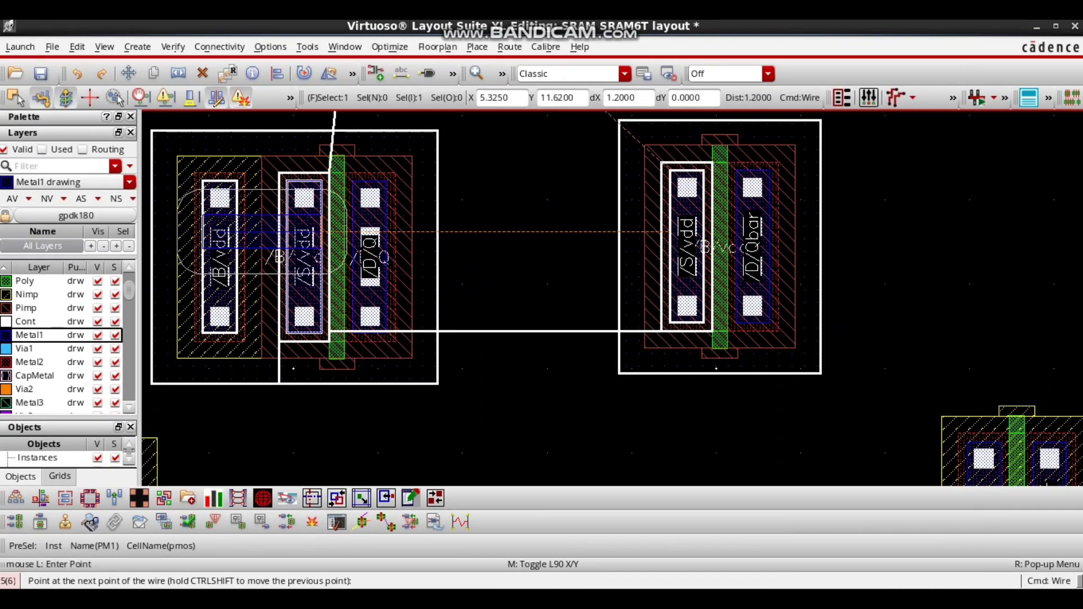
pyautogui.doubleClick(320, 232)
pyautogui.press('Escape')
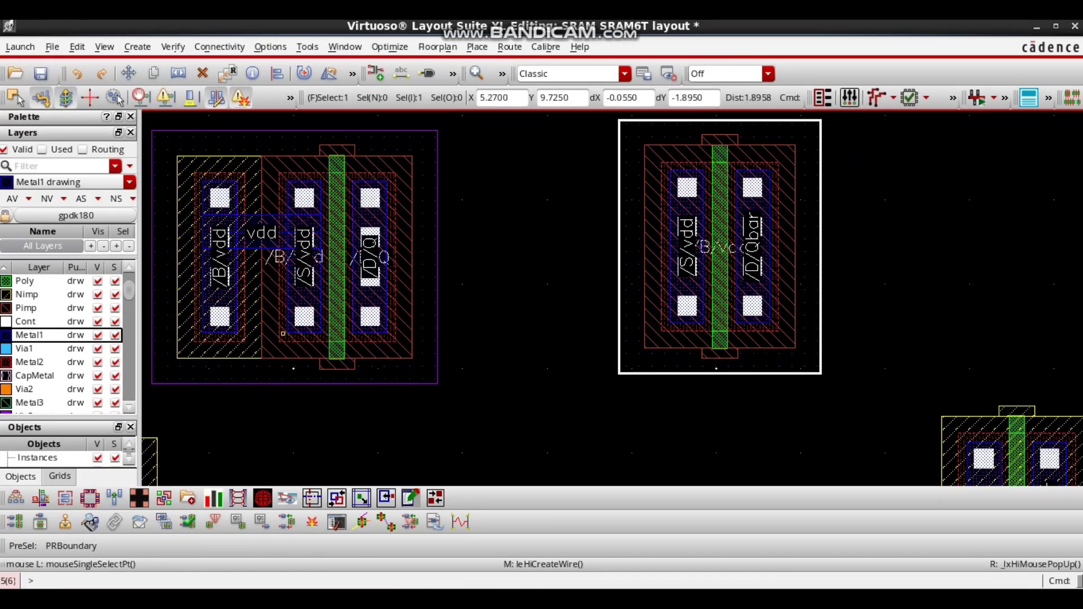
# Undo the vdd wire and the Detached body tie change on pmos PM1.
pyautogui.press('u')
pyautogui.press('u')
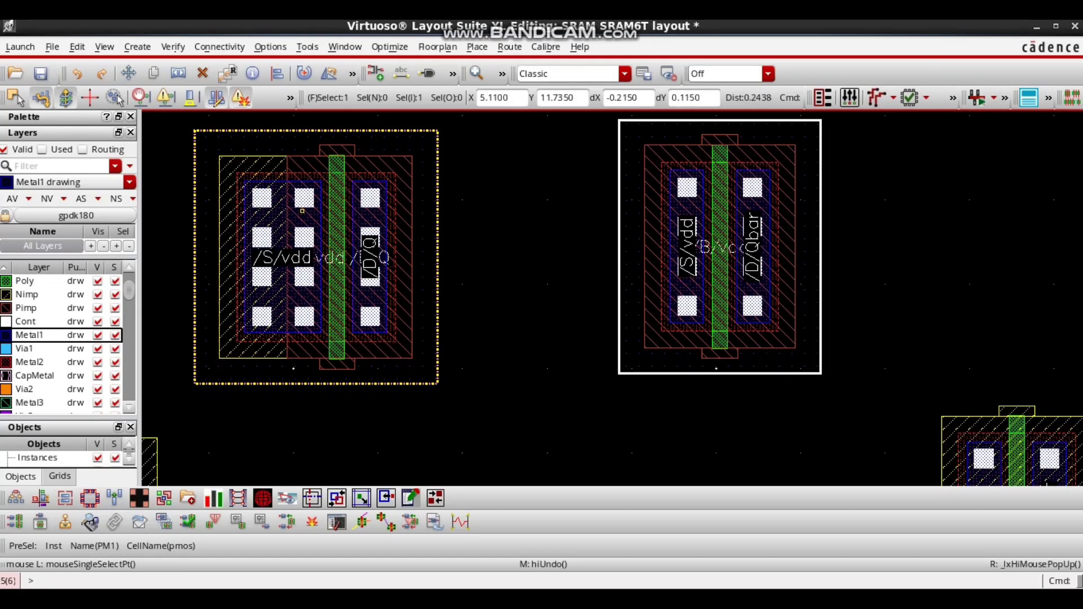
# Check the instance properties of pmos PM0 and examine its vdd connections in the schematic.
pyautogui.click(695, 258)
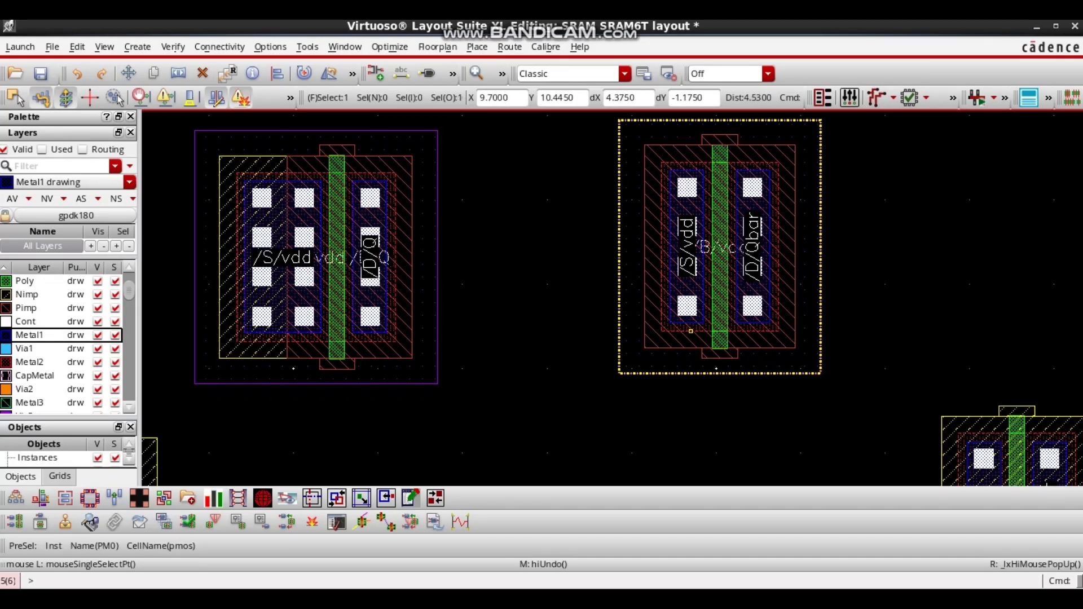
pyautogui.click(679, 275)
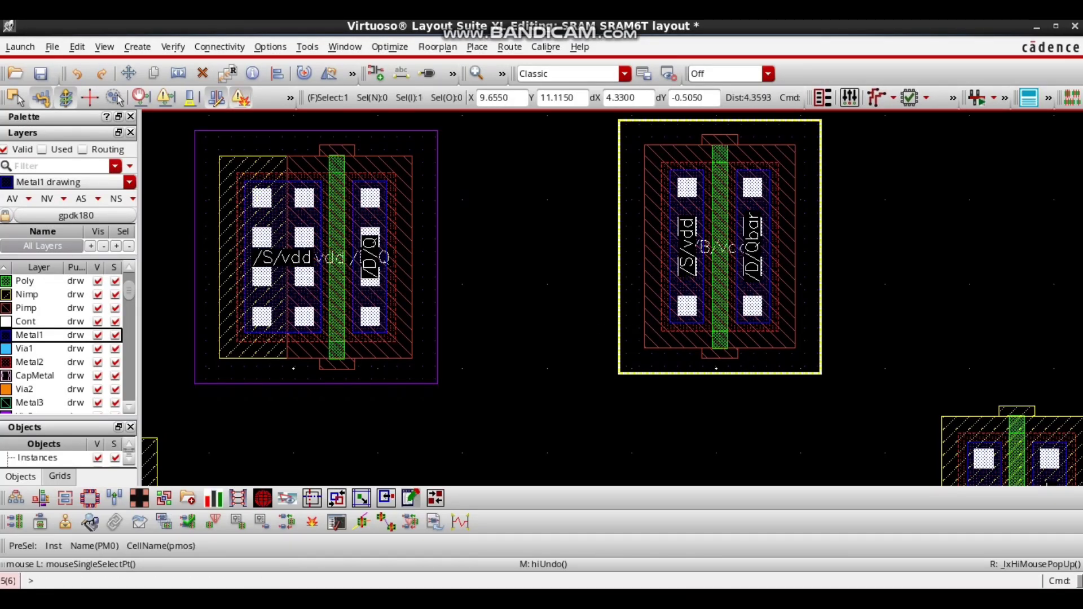
pyautogui.press('q')
pyautogui.click(527, 453)
pyautogui.scroll(-3, 925, 345)
pyautogui.scroll(2, 906, 452)
pyautogui.scroll(-1, 978, 313)
pyautogui.scroll(-1, 979, 313)
pyautogui.scroll(1, 1034, 263)
pyautogui.hotkey('alt', 'Tab')
pyautogui.scroll(-2, 562, 307)
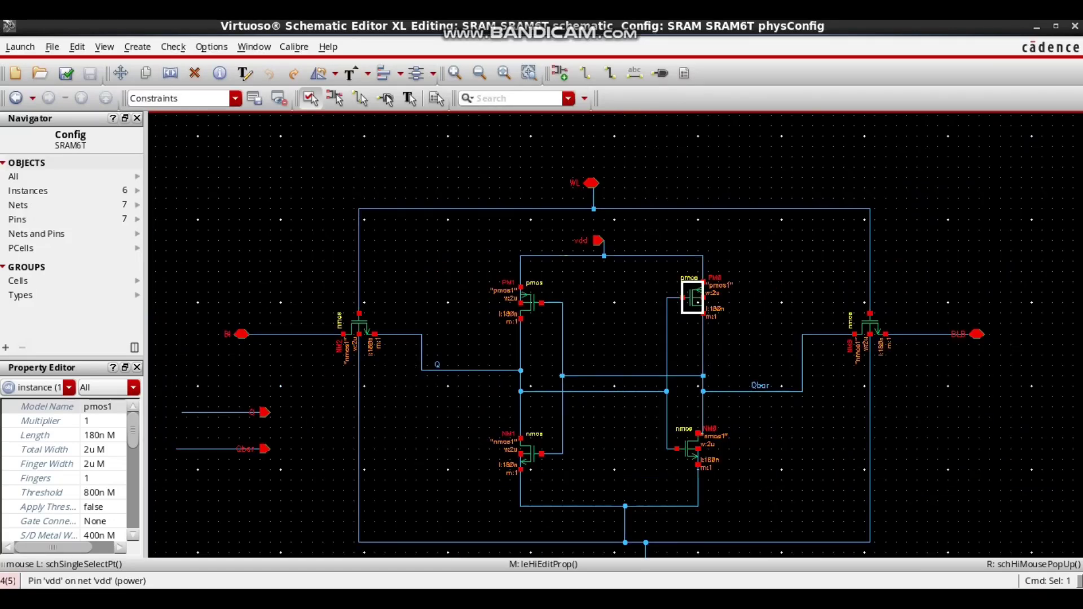
pyautogui.scroll(-3, 557, 230)
pyautogui.scroll(3, 556, 219)
pyautogui.hotkey('alt', 'Tab')
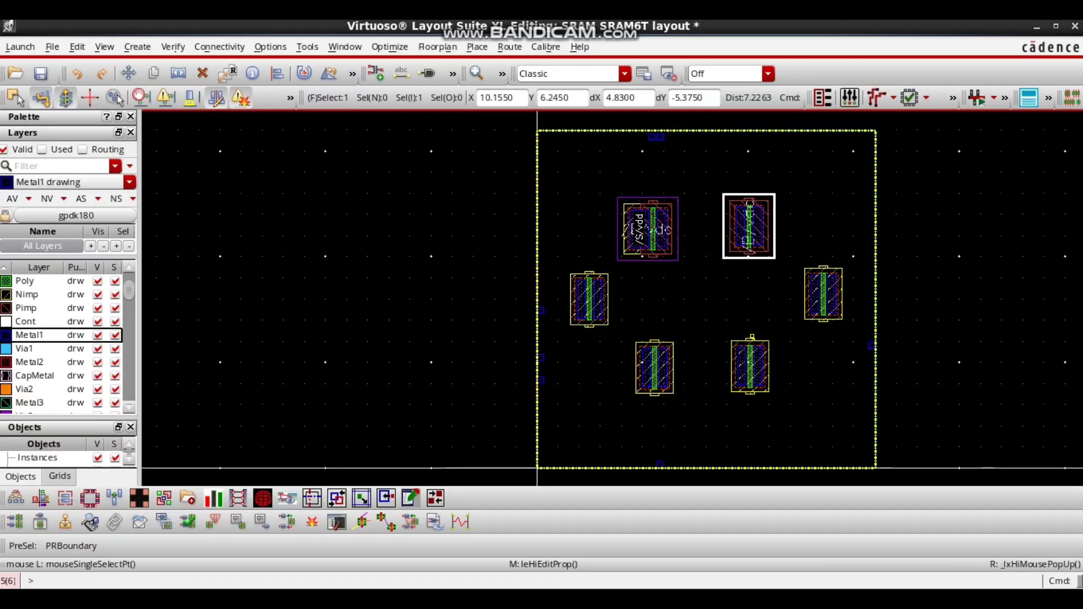
# Set the Bodytie Type of pmos PM0 to Detached.
pyautogui.scroll(2, 754, 333)
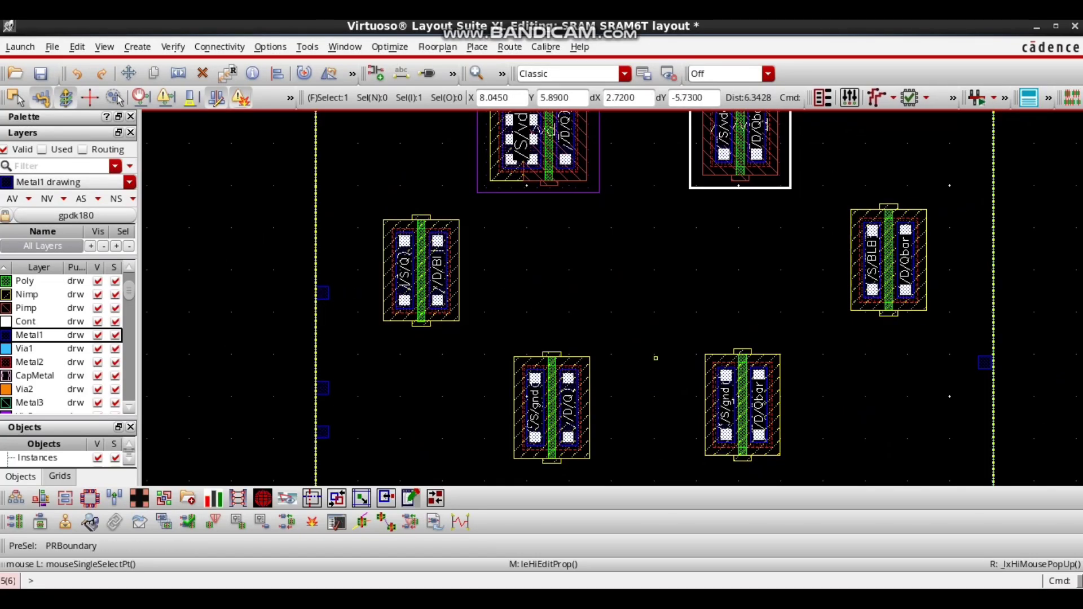
pyautogui.press('f')
pyautogui.click(730, 293)
pyautogui.scroll(2, 581, 186)
pyautogui.click(704, 372)
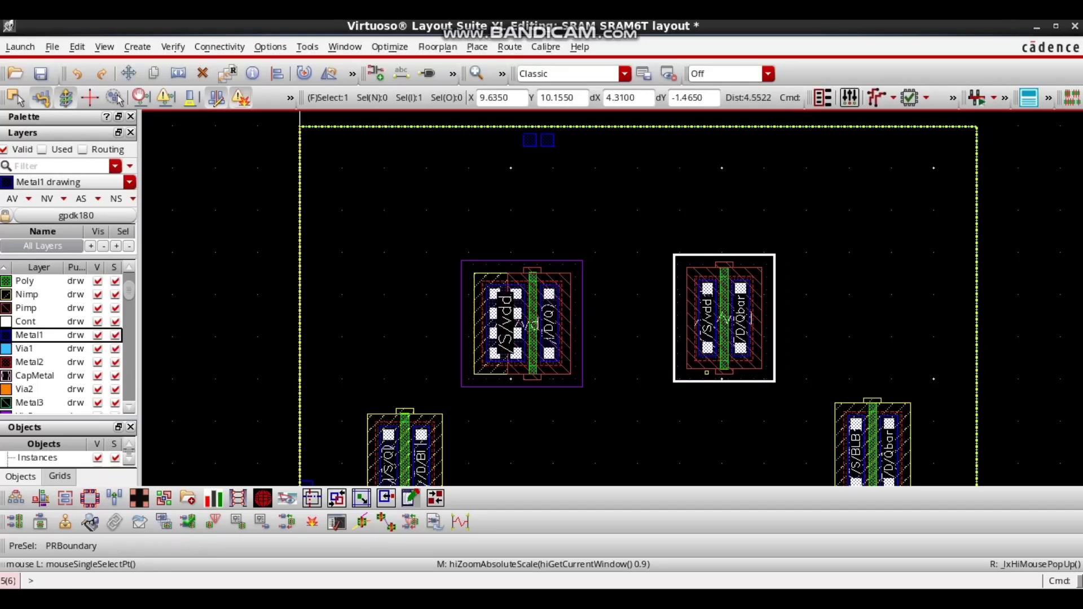
pyautogui.press('q')
pyautogui.click(311, 334)
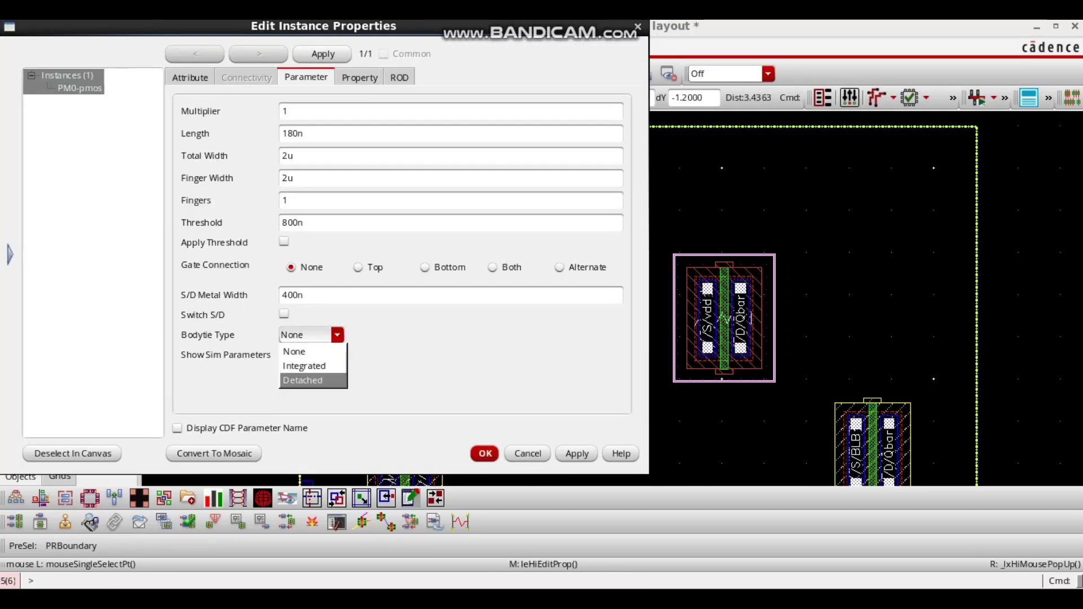
pyautogui.click(303, 380)
pyautogui.click(486, 453)
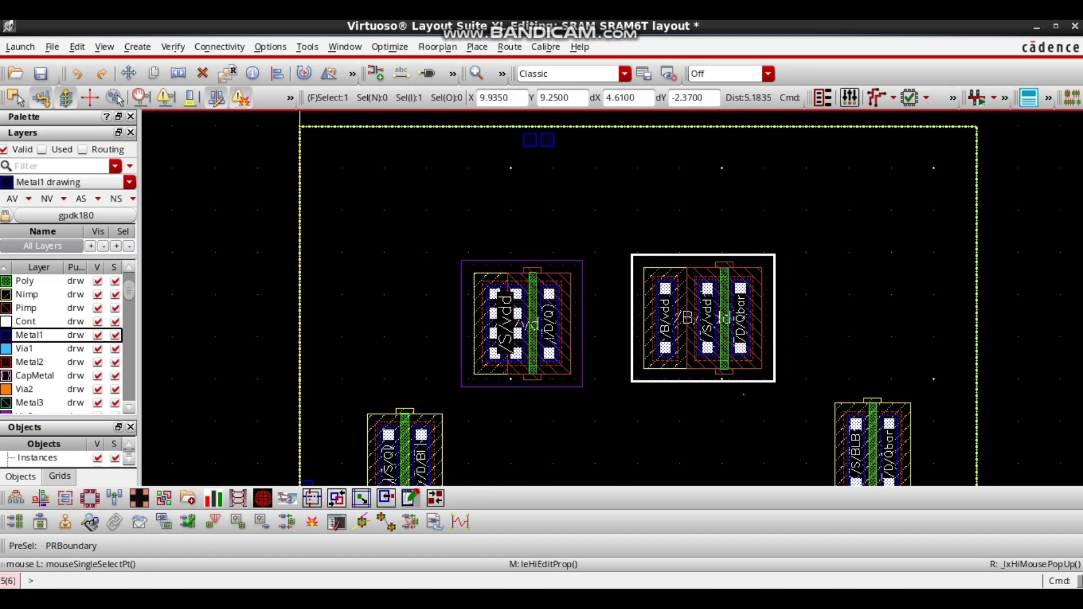
# Move pmos PM1 up level with PM0 and shift the WL and vdd pins right, between the two pmos devices.
pyautogui.press('m')
pyautogui.click(530, 337)
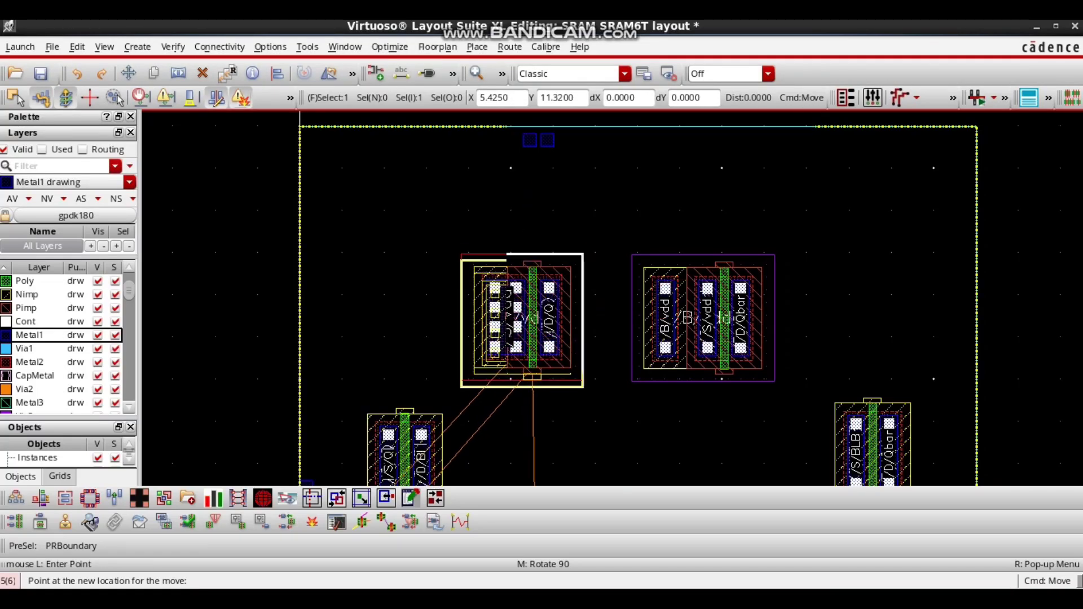
pyautogui.click(530, 330)
pyautogui.moveTo(503, 127); pyautogui.dragTo(601, 140)
pyautogui.click(613, 308)
# Set the Bodytie Type of pmos PM0 to Integrated with a left tap.
pyautogui.click(707, 327)
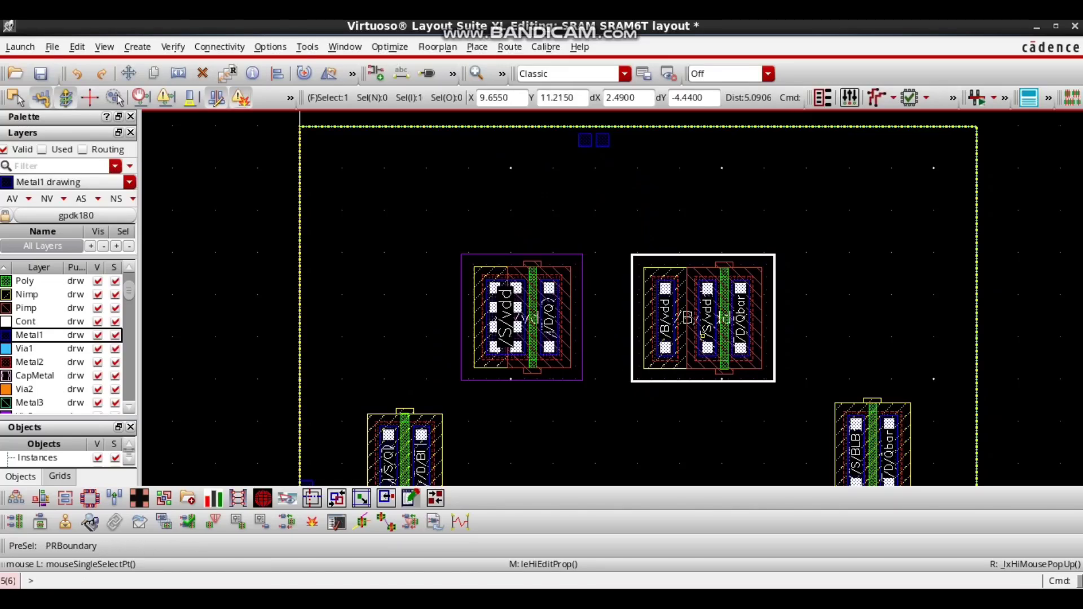
pyautogui.press('q')
pyautogui.click(312, 335)
pyautogui.click(303, 365)
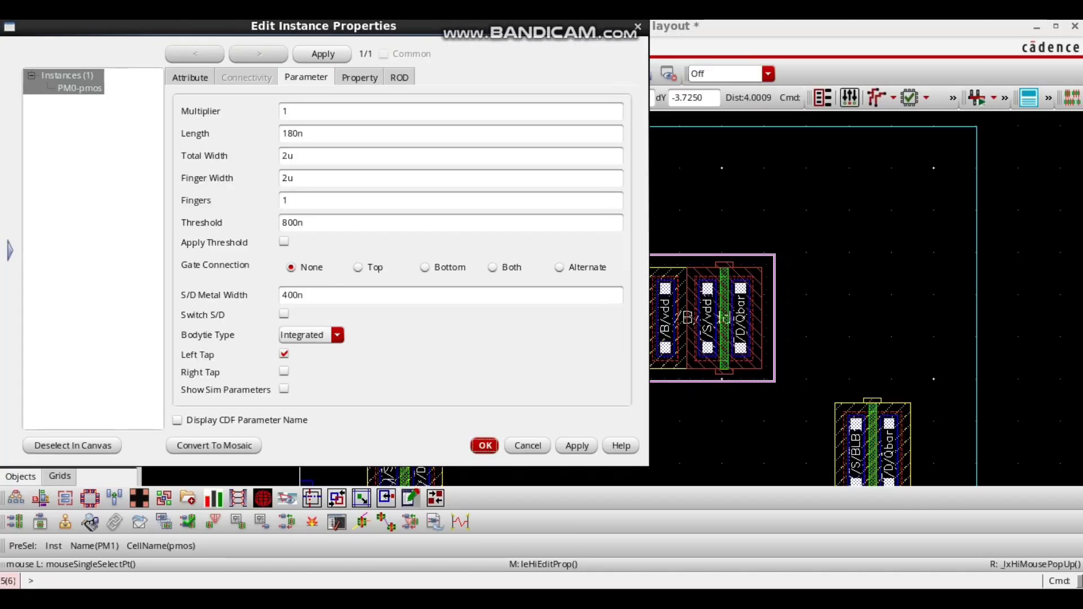
pyautogui.click(485, 454)
# Route a wide Metal1 vdd wire from PM1's source up, across and down to PM0's source.
pyautogui.press('f')
pyautogui.scroll(1, 575, 174)
pyautogui.scroll(1, 577, 178)
pyautogui.scroll(-1, 577, 178)
pyautogui.press('p')
pyautogui.click(521, 240)
pyautogui.click(522, 161)
pyautogui.click(714, 160)
pyautogui.click(714, 309)
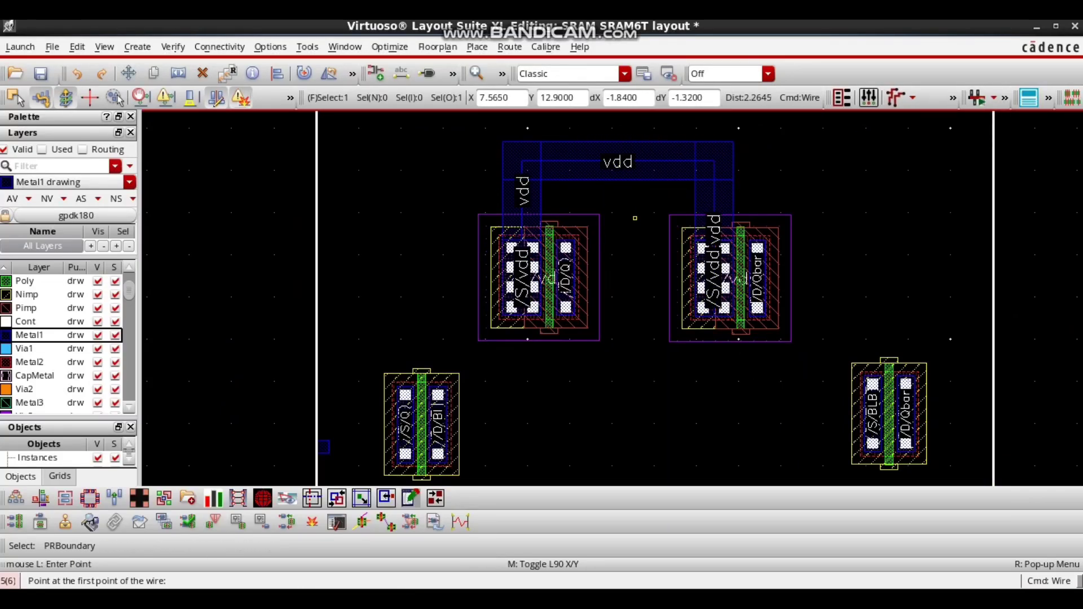
# Check the vdd connection in the schematic and wire the vdd pin straight down to the vdd rail on Metal1.
pyautogui.hotkey('alt', 'Tab')
pyautogui.hotkey('alt', 'Tab')
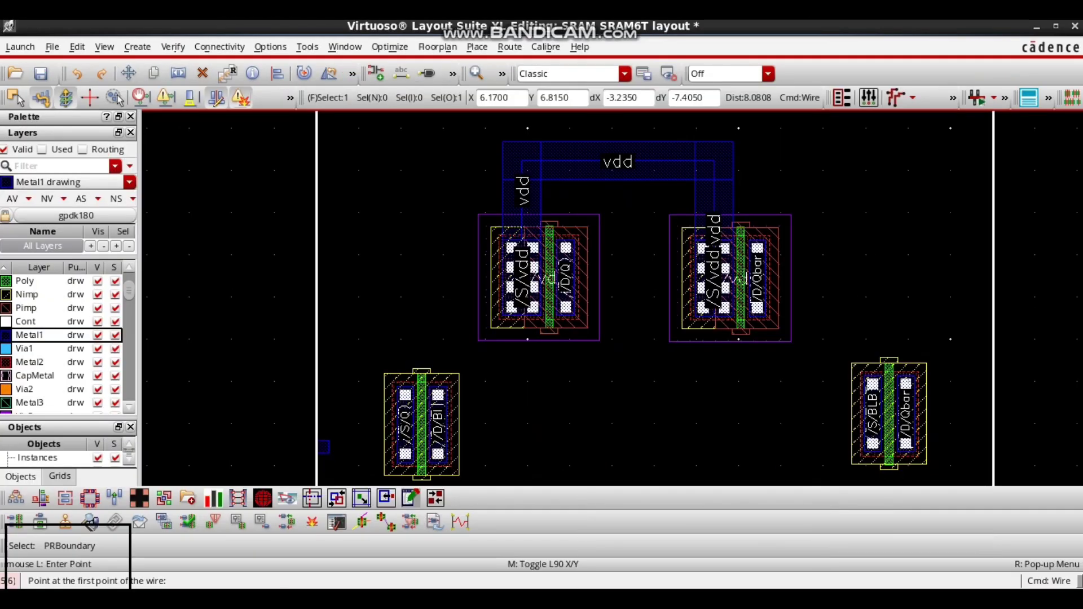
pyautogui.hotkey('alt', 'Tab')
pyautogui.scroll(-2, 555, 453)
pyautogui.scroll(2, 600, 480)
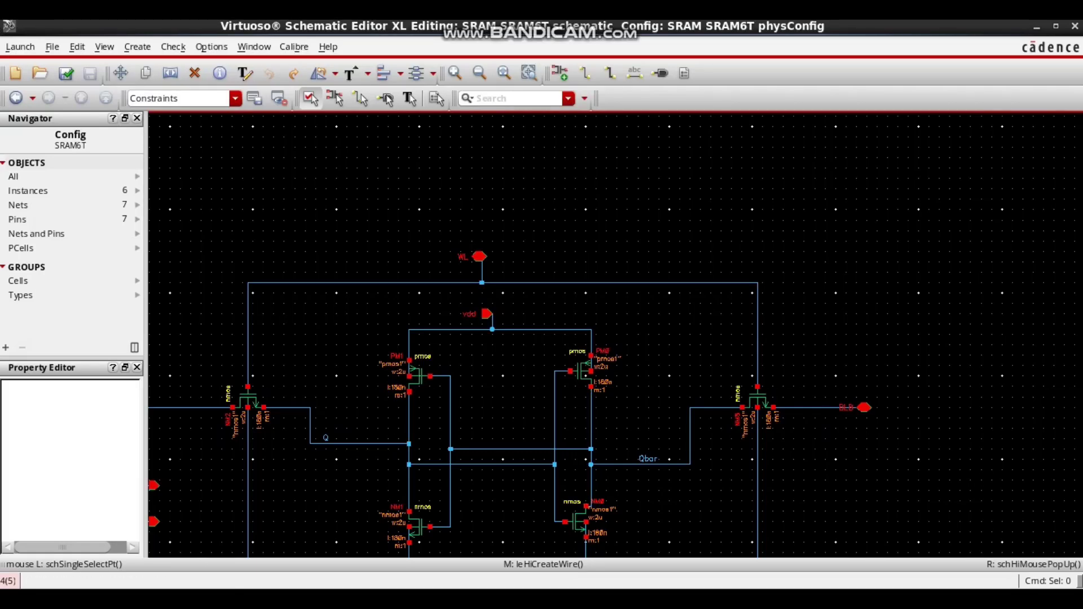
pyautogui.hotkey('alt', 'Tab')
pyautogui.scroll(-1, 662, 199)
pyautogui.scroll(1, 659, 142)
pyautogui.scroll(1, 595, 163)
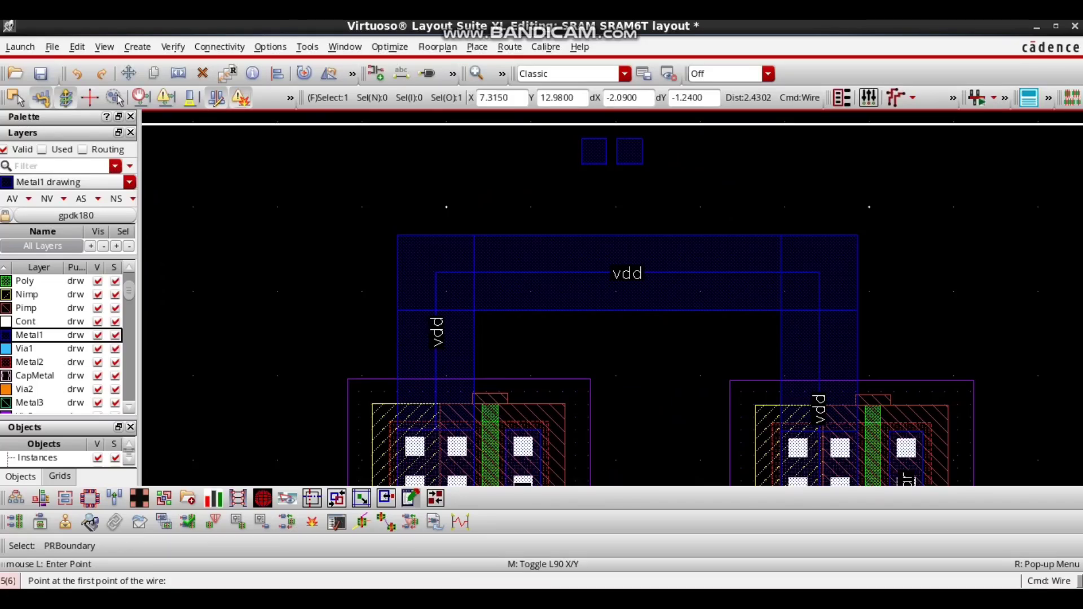
pyautogui.scroll(1, 629, 165)
pyautogui.click(629, 165)
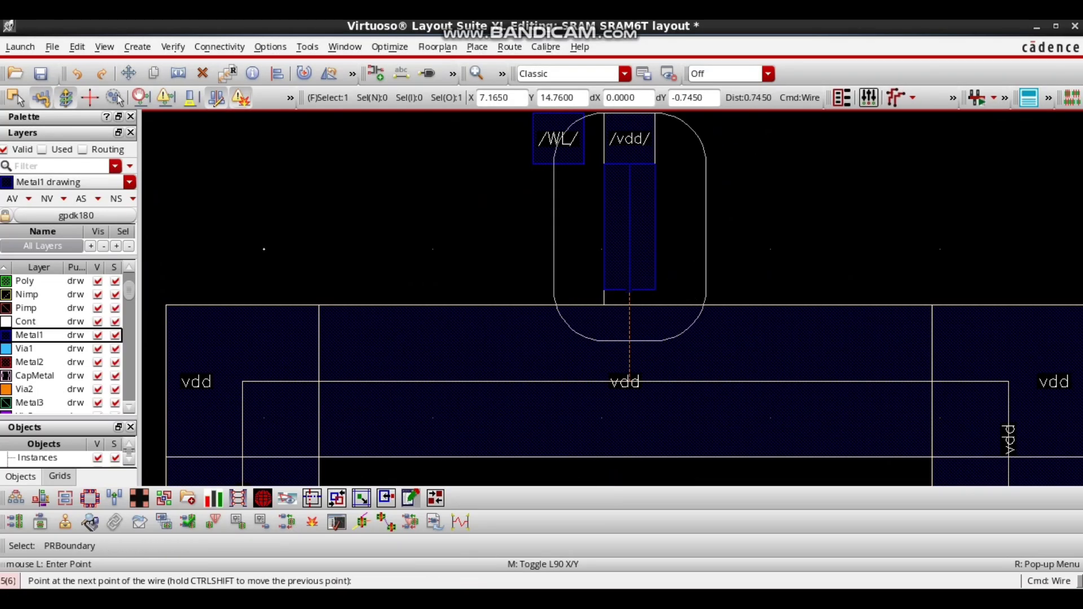
pyautogui.click(629, 381)
# Route net Q on Metal1 from PM1's drain down to NM1's drain and shift NM1 left to align with the wire.
pyautogui.scroll(-1, 629, 201)
pyautogui.scroll(-2, 601, 200)
pyautogui.scroll(-1, 559, 266)
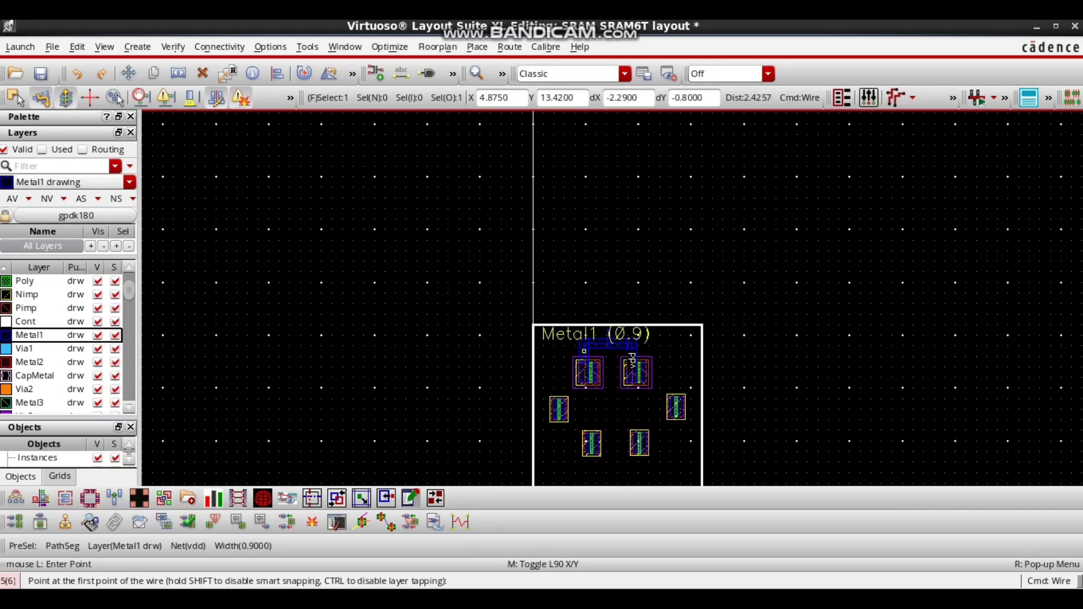
pyautogui.scroll(2, 558, 265)
pyautogui.hotkey('alt', 'Tab')
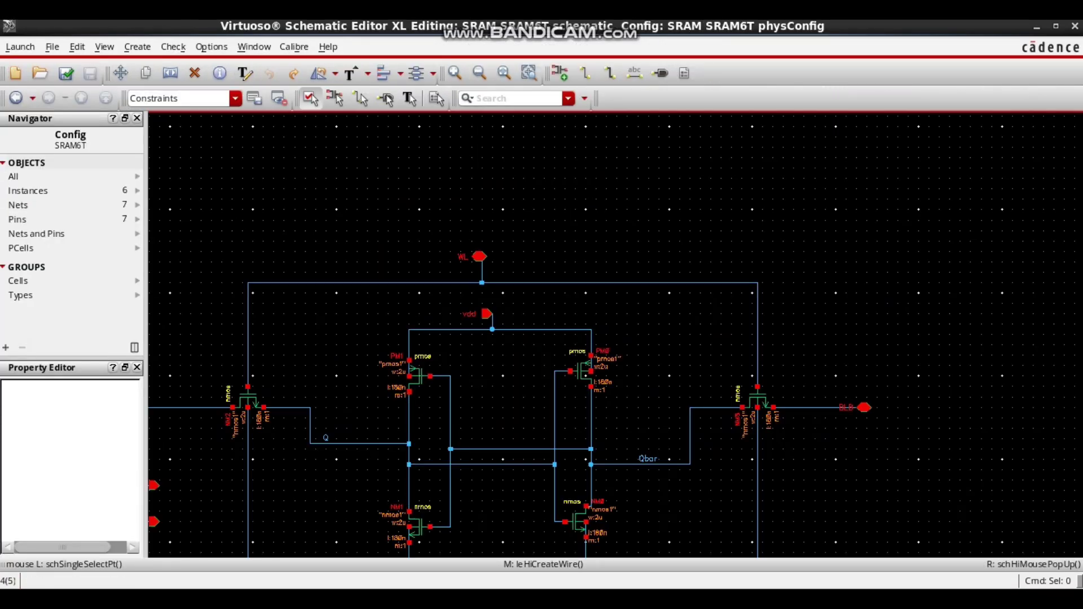
pyautogui.hotkey('alt', 'Tab')
pyautogui.click(568, 143)
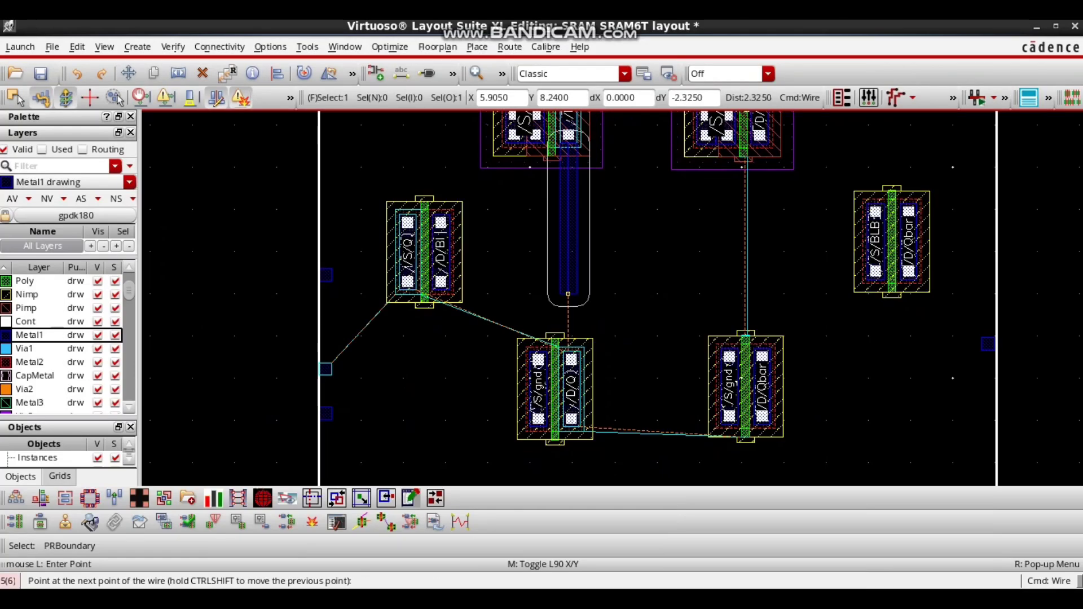
pyautogui.scroll(2, 569, 351)
pyautogui.click(569, 351)
pyautogui.press('Escape')
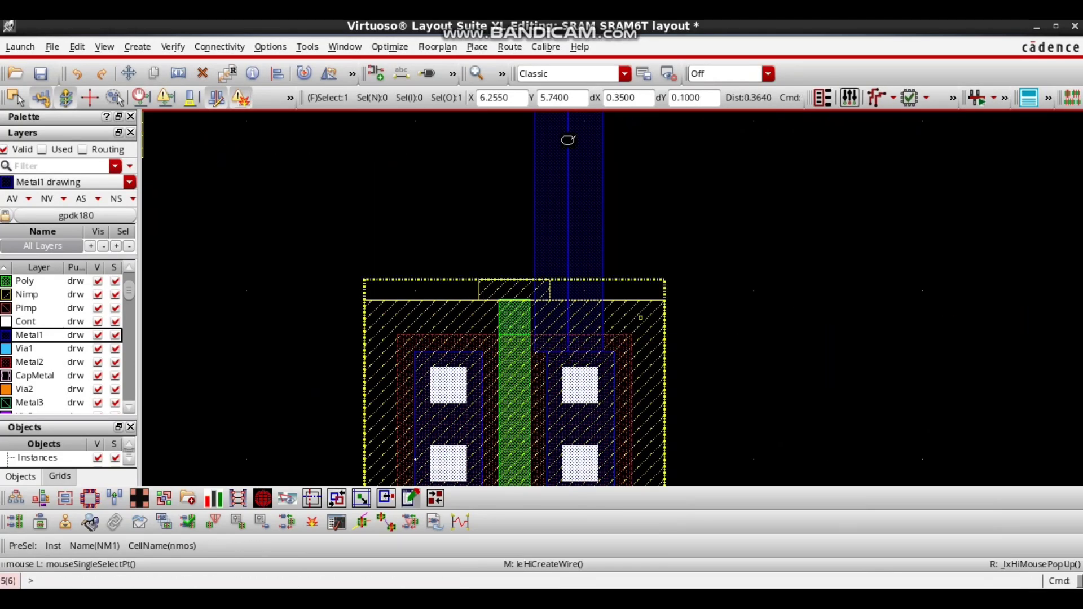
pyautogui.moveTo(609, 383); pyautogui.dragTo(597, 383)
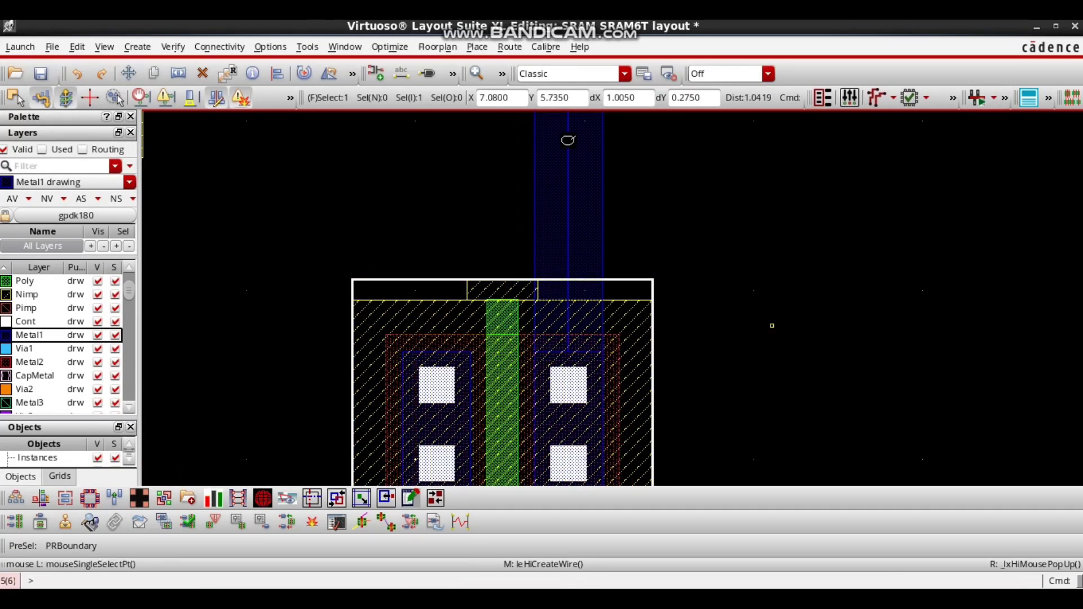
# Route net Qbar on Metal1 from PM0's drain down to NM0's drain and shift NM0 left to align with the wire.
pyautogui.scroll(-2, 768, 326)
pyautogui.press('p')
pyautogui.click(910, 125)
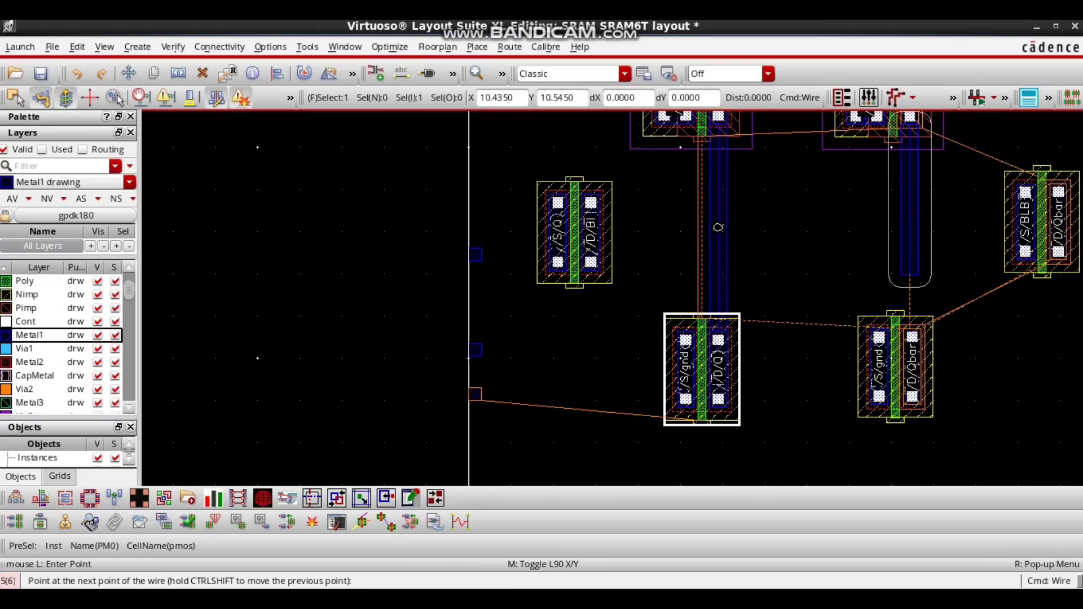
pyautogui.doubleClick(910, 330)
pyautogui.press('Escape')
pyautogui.keyDown('ctrl'); pyautogui.scroll(2, 934, 322); pyautogui.keyUp('ctrl')
pyautogui.moveTo(900, 320); pyautogui.dragTo(881, 320)
pyautogui.keyDown('ctrl'); pyautogui.scroll(2, 857, 368); pyautogui.keyUp('ctrl')
pyautogui.moveTo(937, 249); pyautogui.dragTo(931, 250)
pyautogui.keyDown('ctrl'); pyautogui.scroll(-5, 850, 242); pyautogui.keyUp('ctrl')
pyautogui.keyDown('ctrl'); pyautogui.scroll(1, 728, 147); pyautogui.keyUp('ctrl')
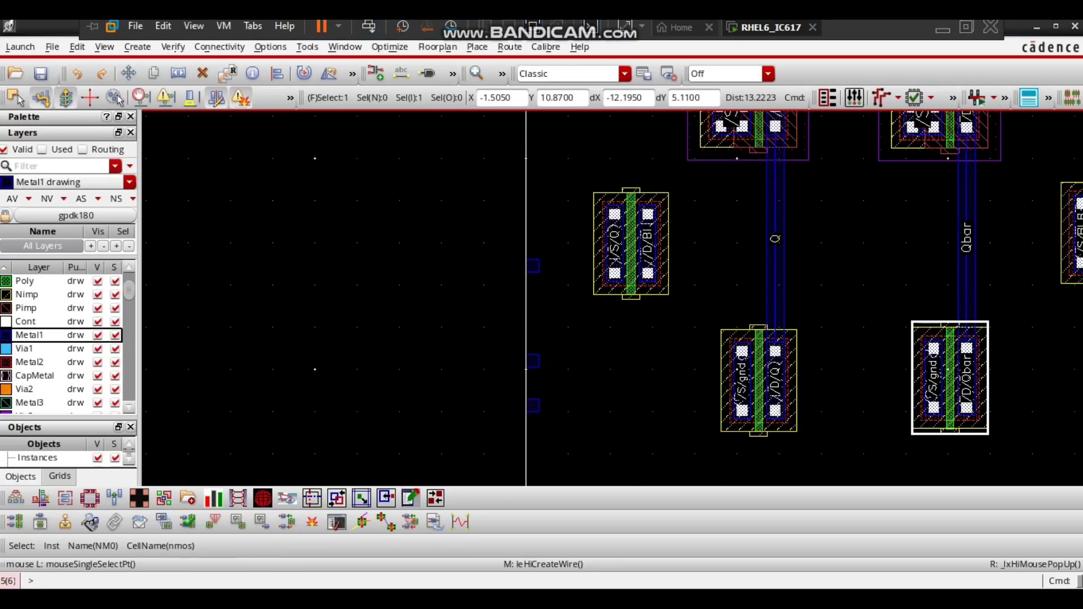
pyautogui.click(532, 27)
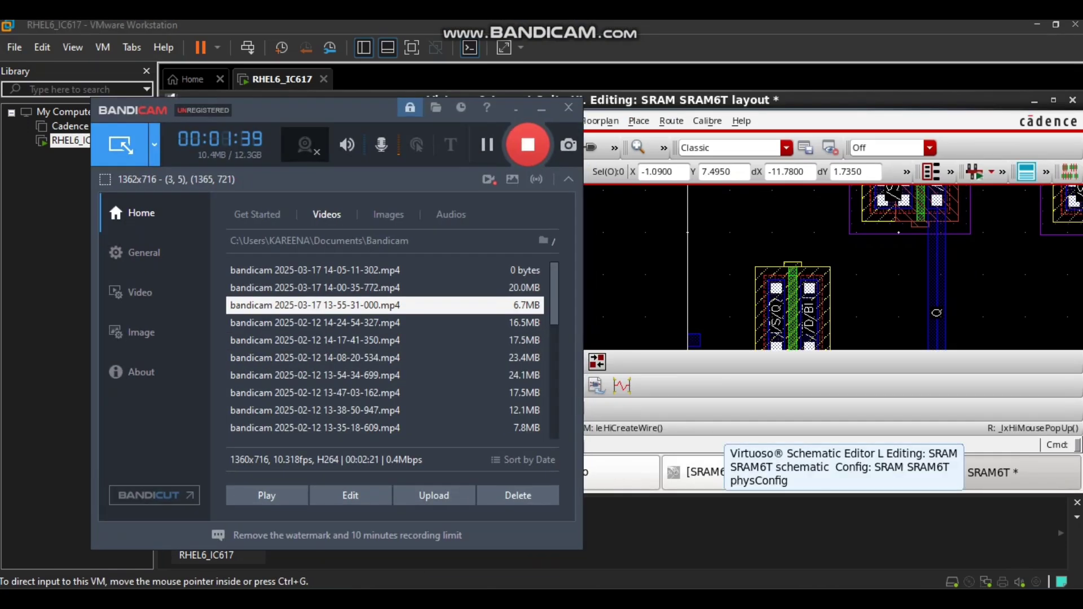
pyautogui.click(542, 107)
pyautogui.click(503, 47)
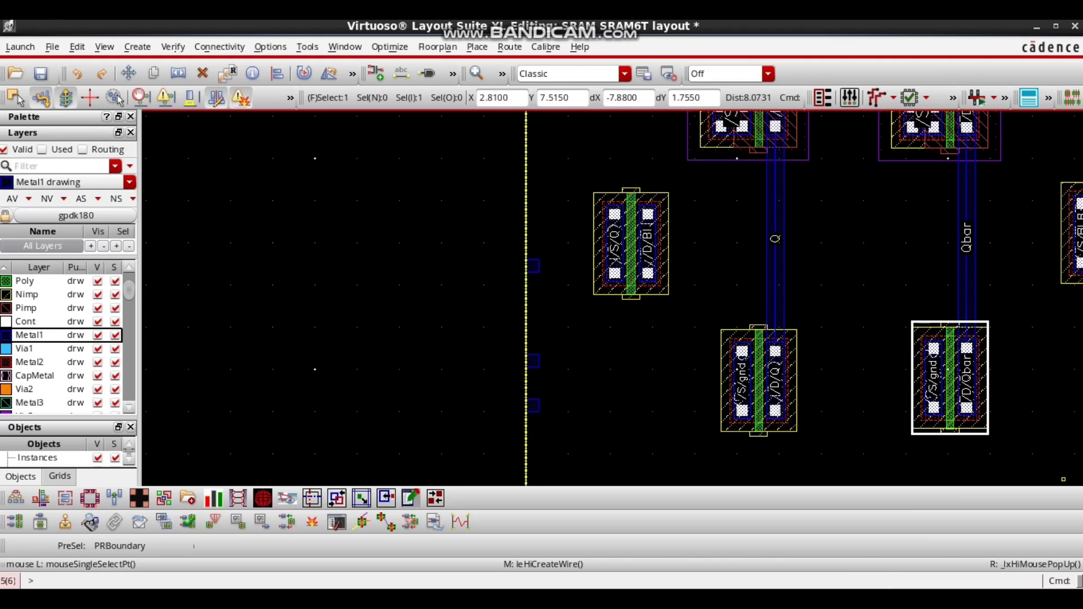
# Examine the routed layout and the source and body connections of the nmos devices to gnd in the schematic.
pyautogui.click(872, 277)
pyautogui.scroll(-2, 801, 291)
pyautogui.scroll(2, 902, 222)
pyautogui.scroll(-1, 536, 300)
pyautogui.scroll(1, 540, 460)
pyautogui.hotkey('alt', 'Tab')
pyautogui.scroll(-1, 437, 386)
pyautogui.scroll(1, 445, 519)
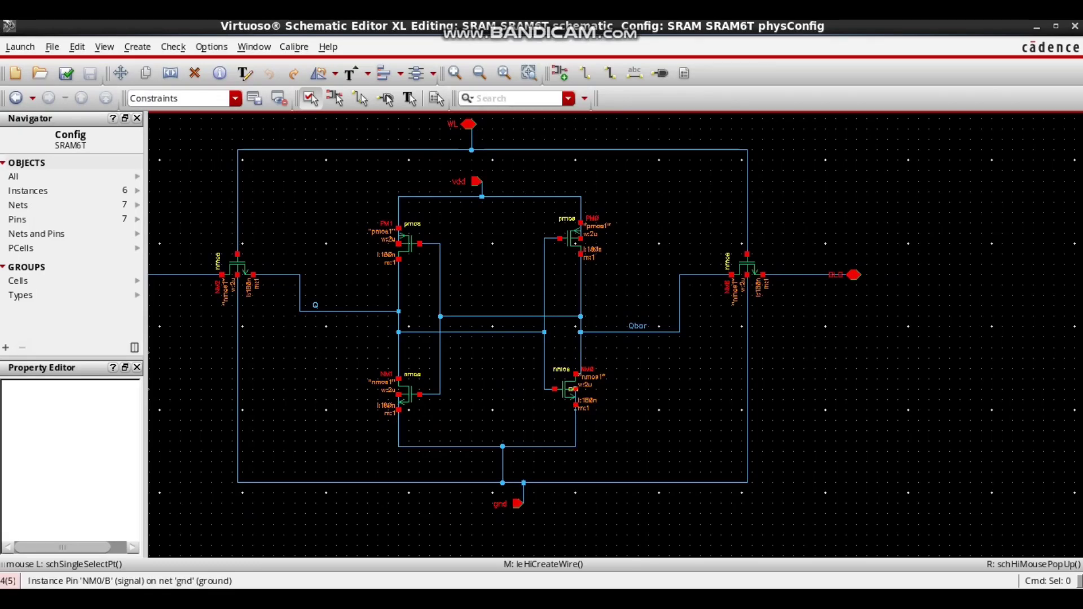
pyautogui.hotkey('alt', 'Tab')
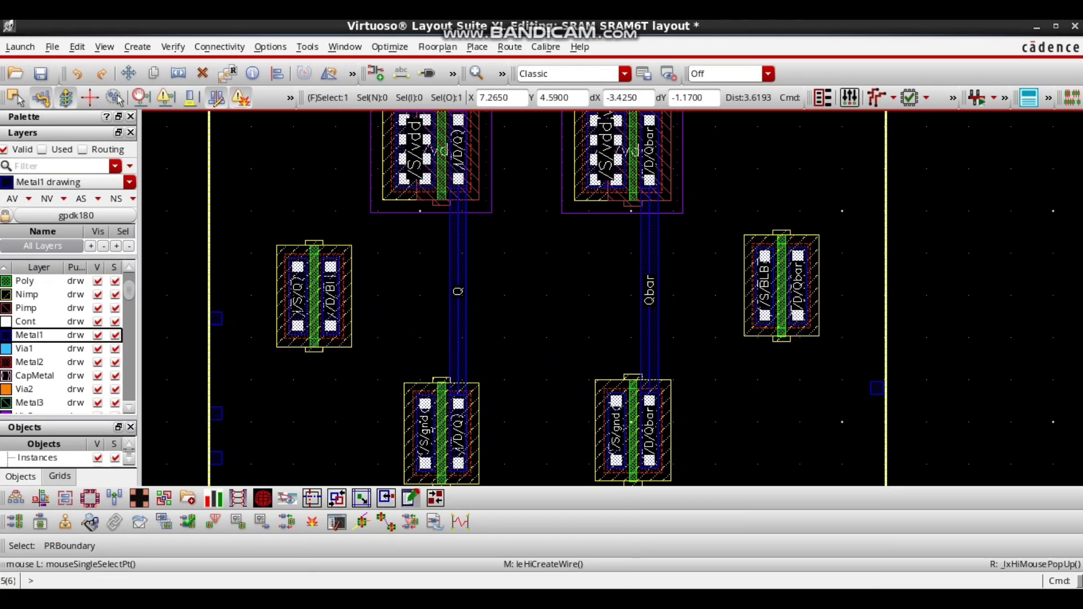
# Set the Bodytie Type of nmos NM1 and NM0 to Integrated with a left tap.
pyautogui.click(440, 450)
pyautogui.press('q')
pyautogui.click(337, 334)
pyautogui.click(299, 364)
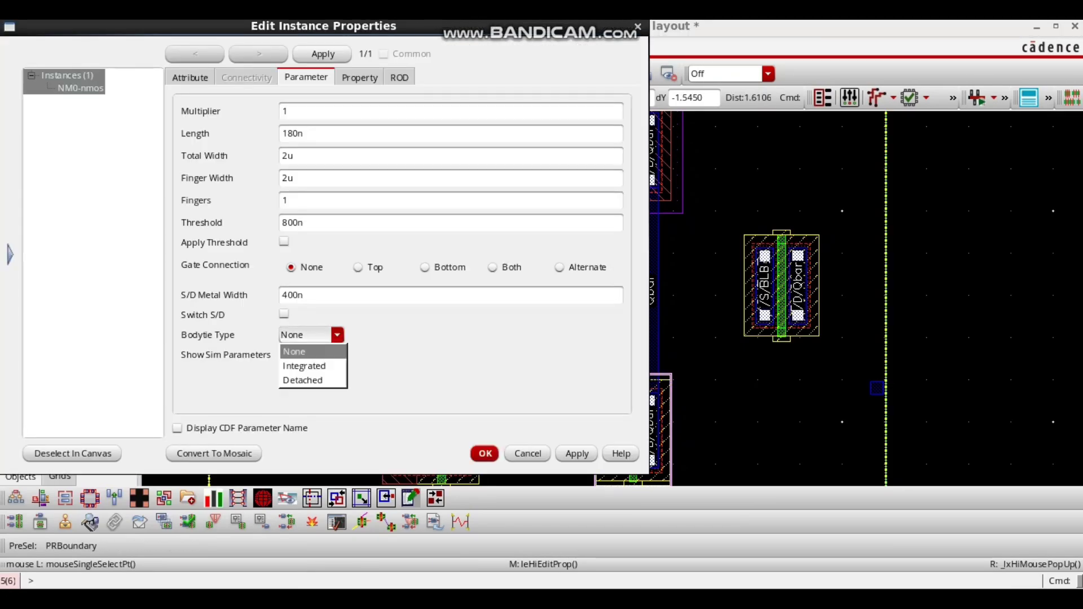
pyautogui.click(300, 365)
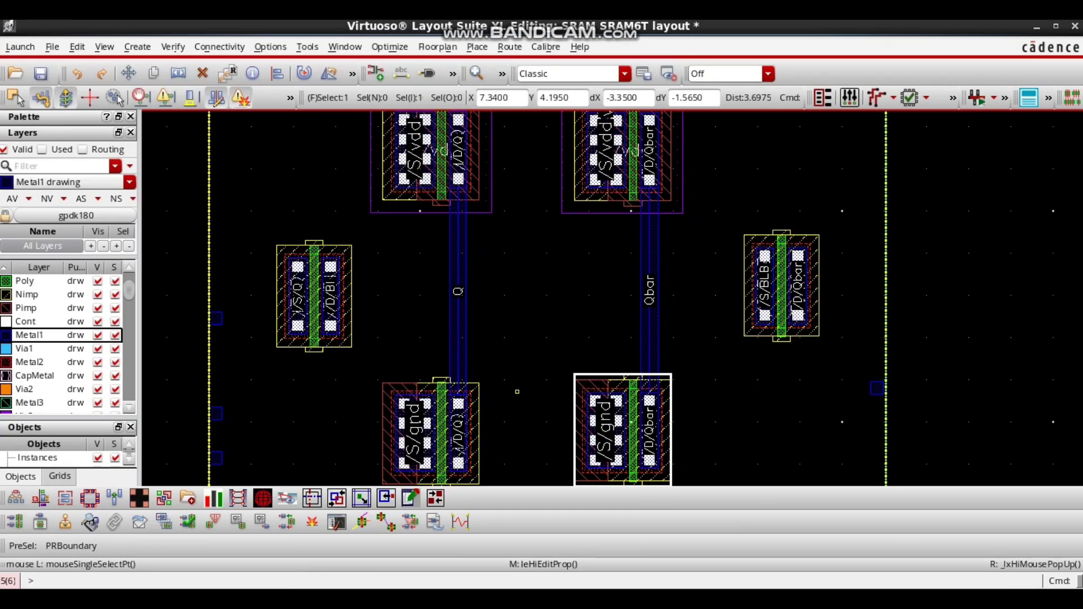
# Route a Metal1 gnd wire below NM1 and NM0 joining their sources, and connect the gnd pin up to it.
pyautogui.press('Down')
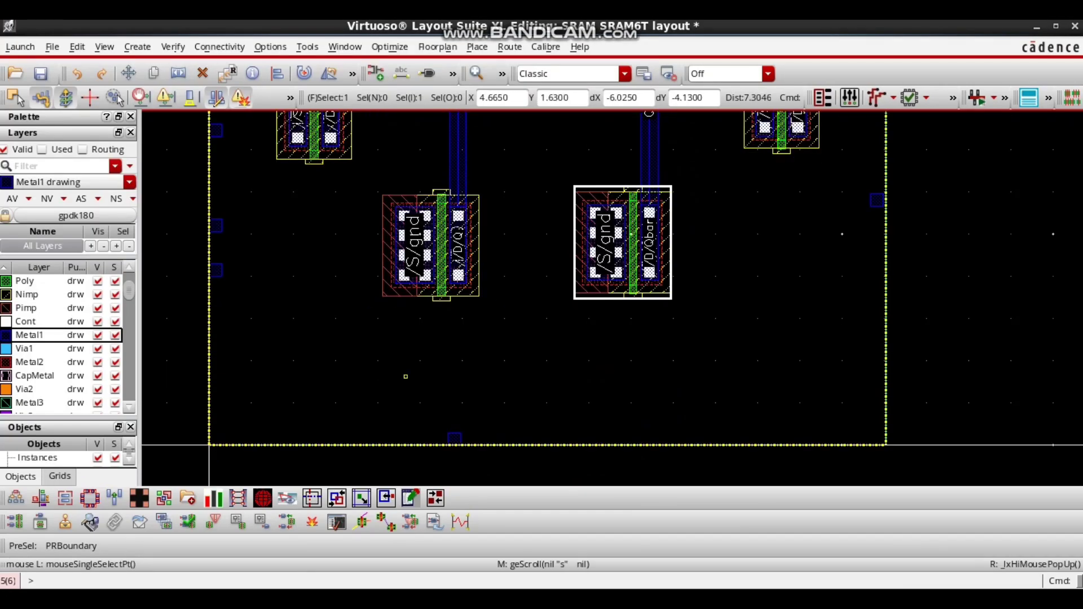
pyautogui.press('p')
pyautogui.click(414, 350)
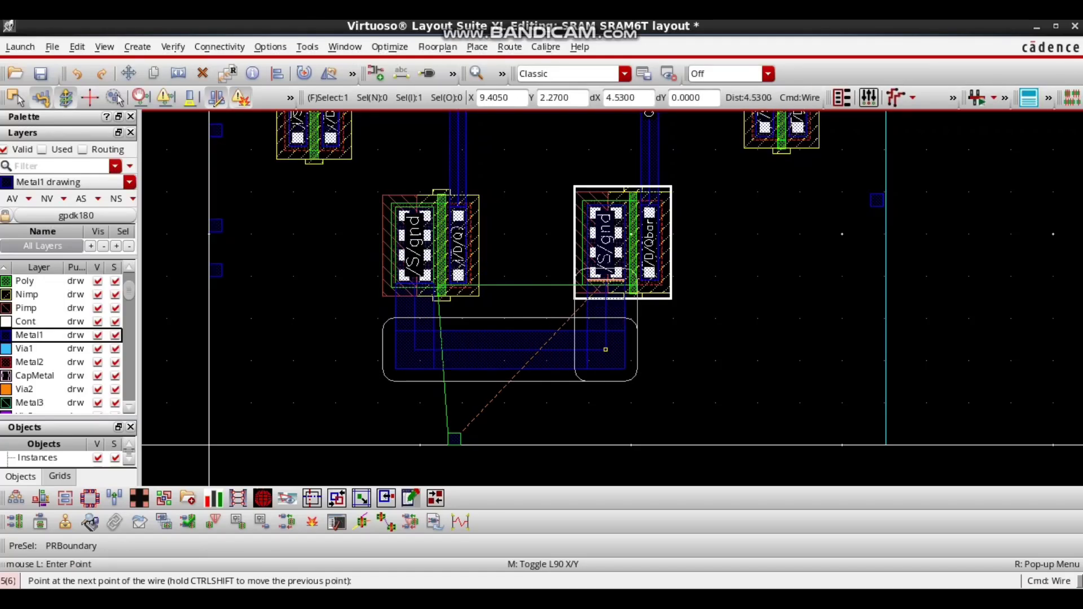
pyautogui.doubleClick(606, 350)
pyautogui.click(455, 440)
pyautogui.doubleClick(454, 352)
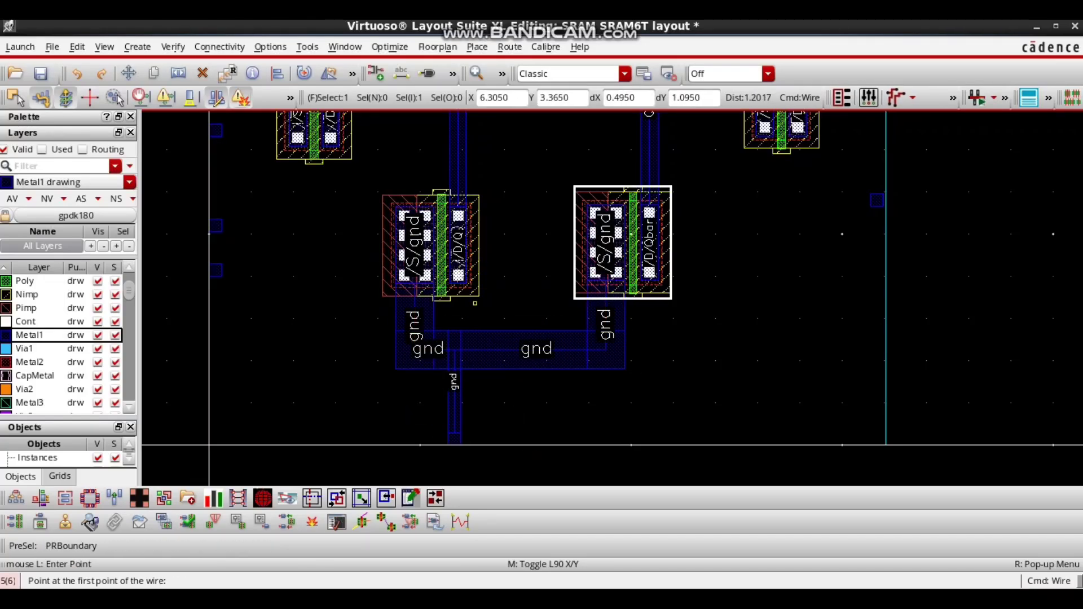
# Connect the gates of the left pmos PM1 and the nmos NM1 below it with a vertical Poly wire.
pyautogui.scroll(3, 497, 379)
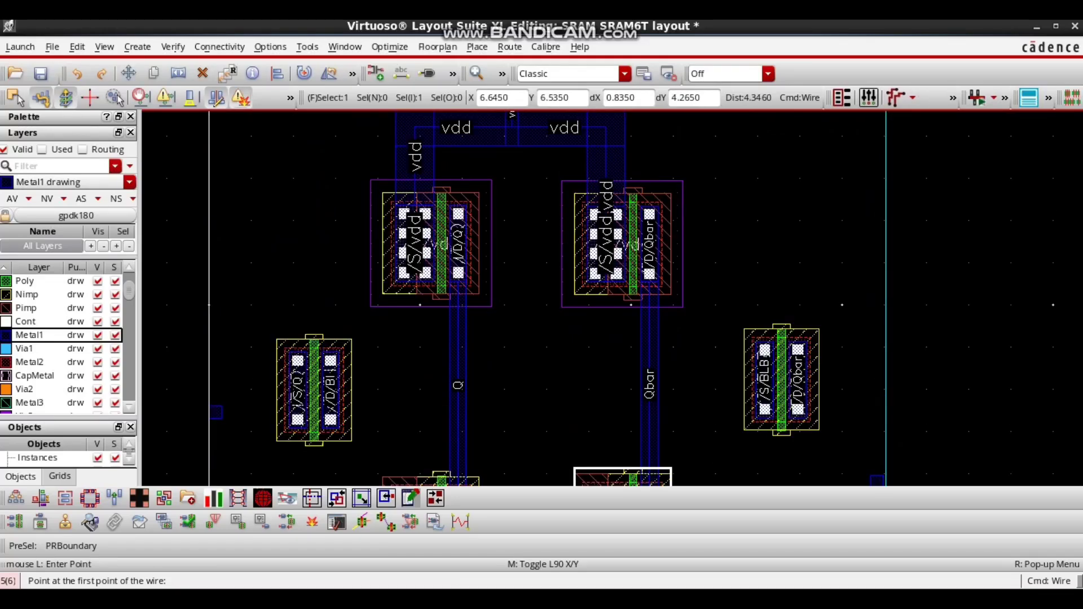
pyautogui.hotkey('alt', 'Tab')
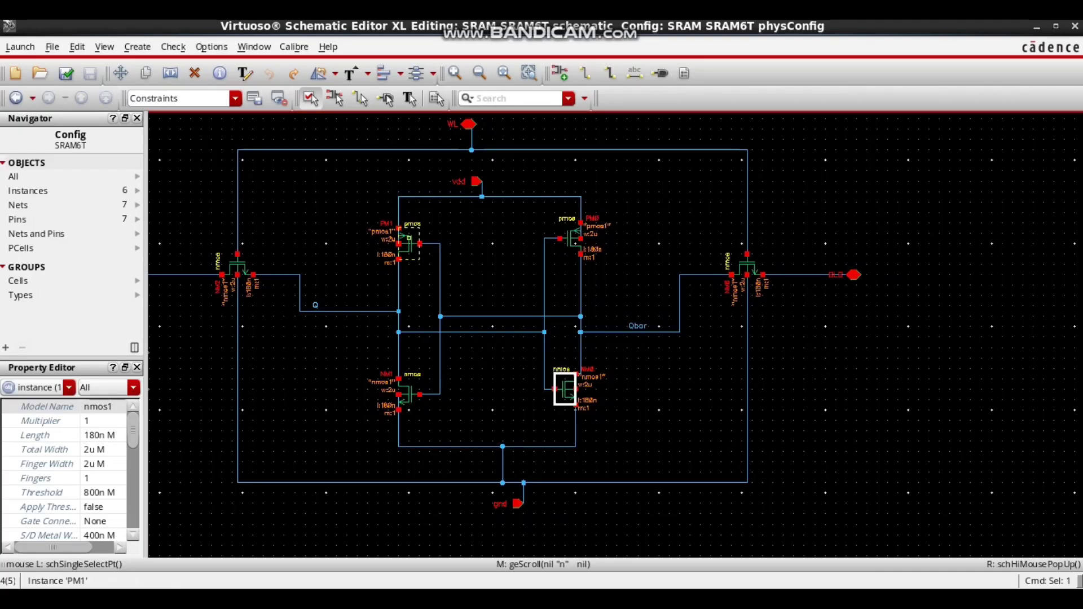
pyautogui.hotkey('alt', 'Tab')
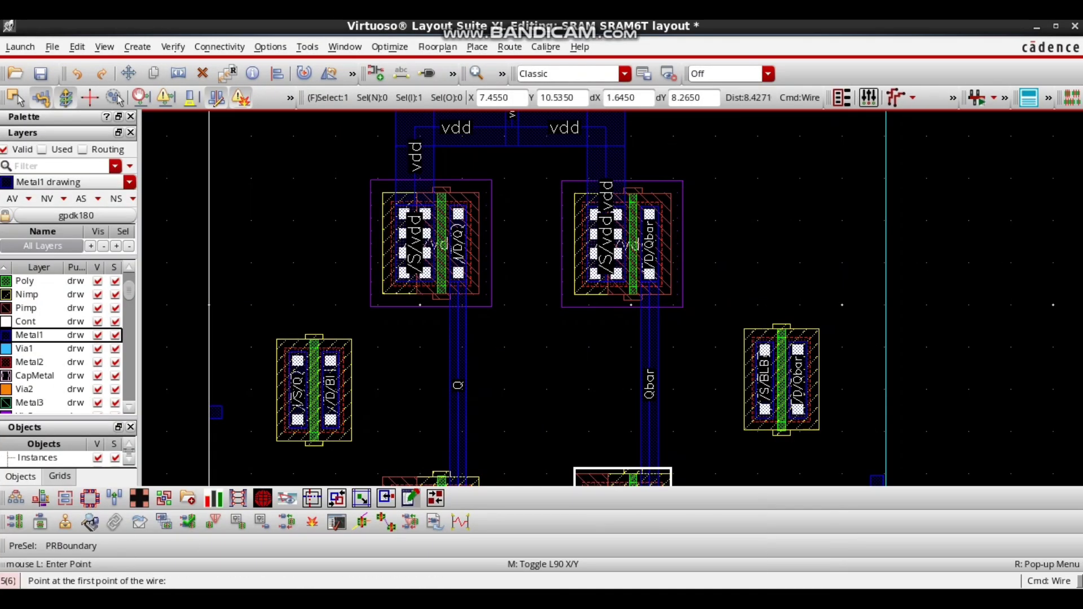
pyautogui.click(442, 286)
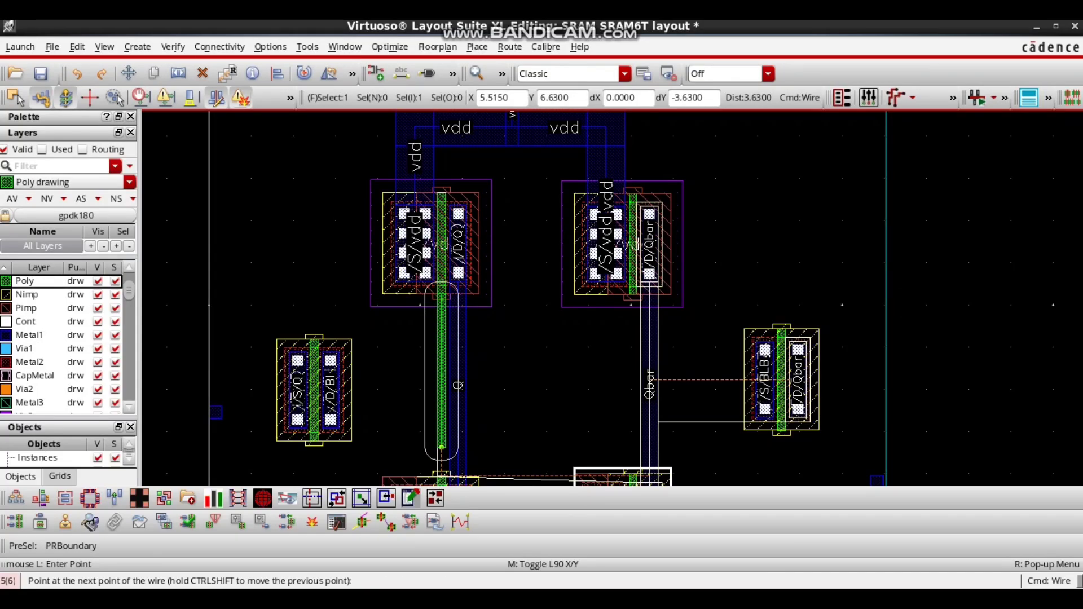
pyautogui.doubleClick(441, 383)
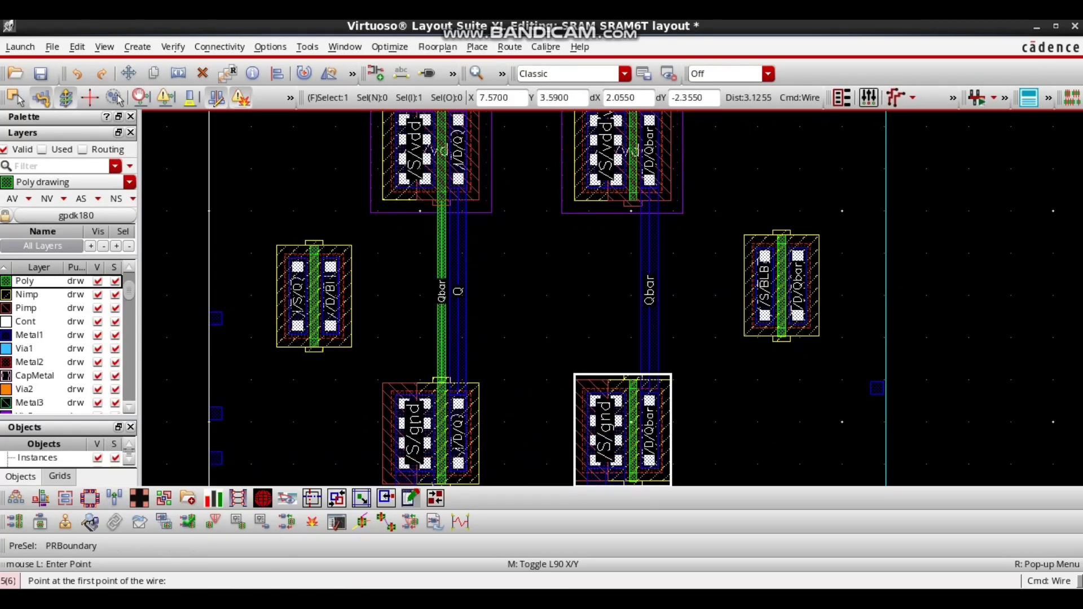
# Connect the gates of the right pmos PM0 and the nmos NM0 below it with a vertical Poly wire.
pyautogui.hotkey('alt', 'Tab')
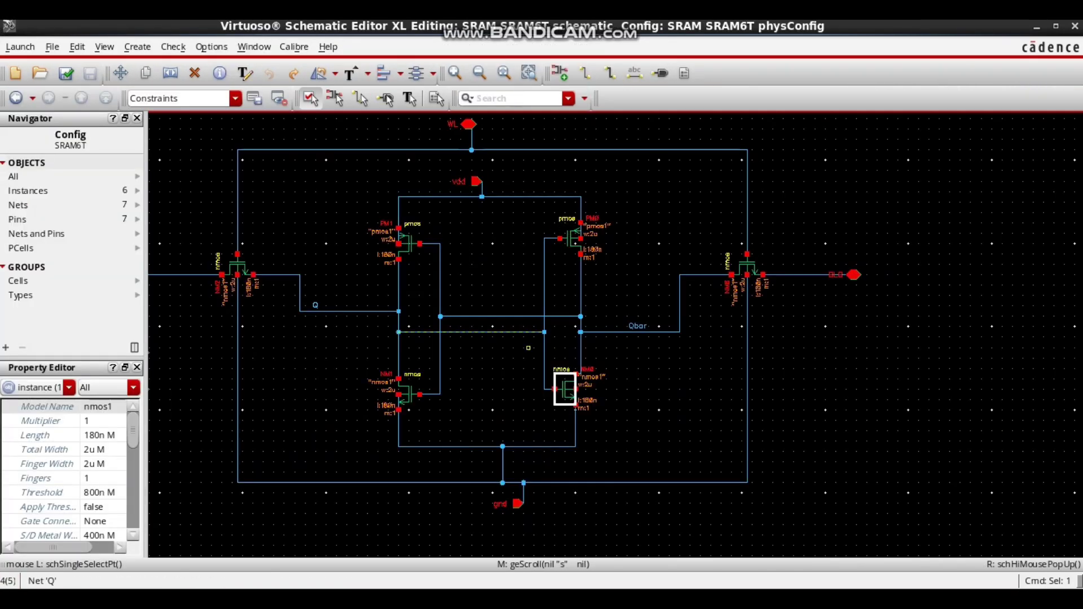
pyautogui.hotkey('alt', 'Tab')
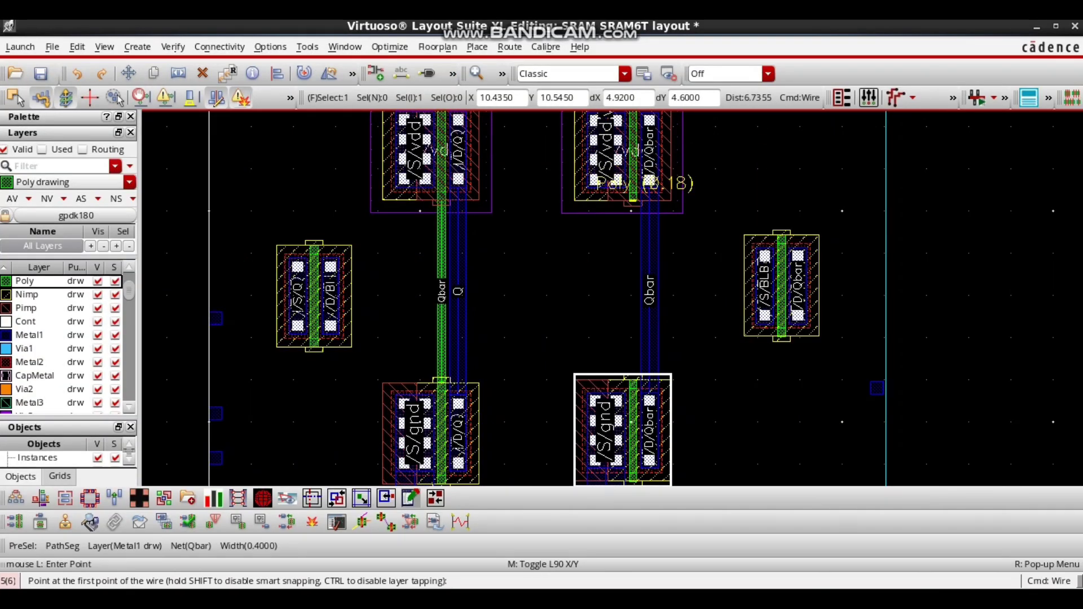
pyautogui.click(632, 196)
pyautogui.doubleClick(632, 379)
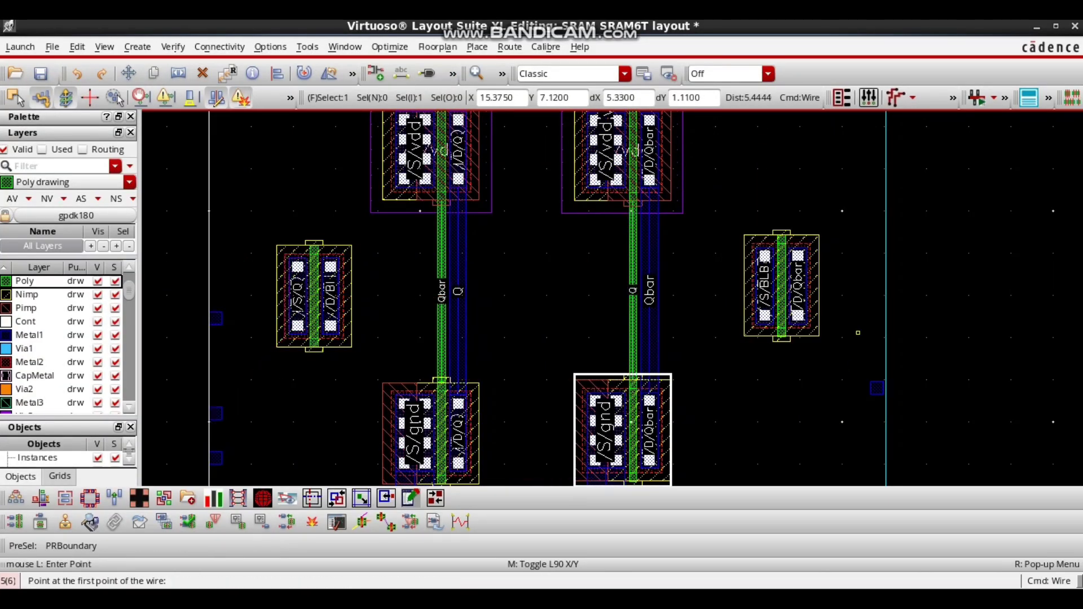
# Route Qbar horizontally with Poly from the left gate wire and Metal1 from the right Qbar wire, overlapping their ends between the columns.
pyautogui.hotkey('alt', 'Tab')
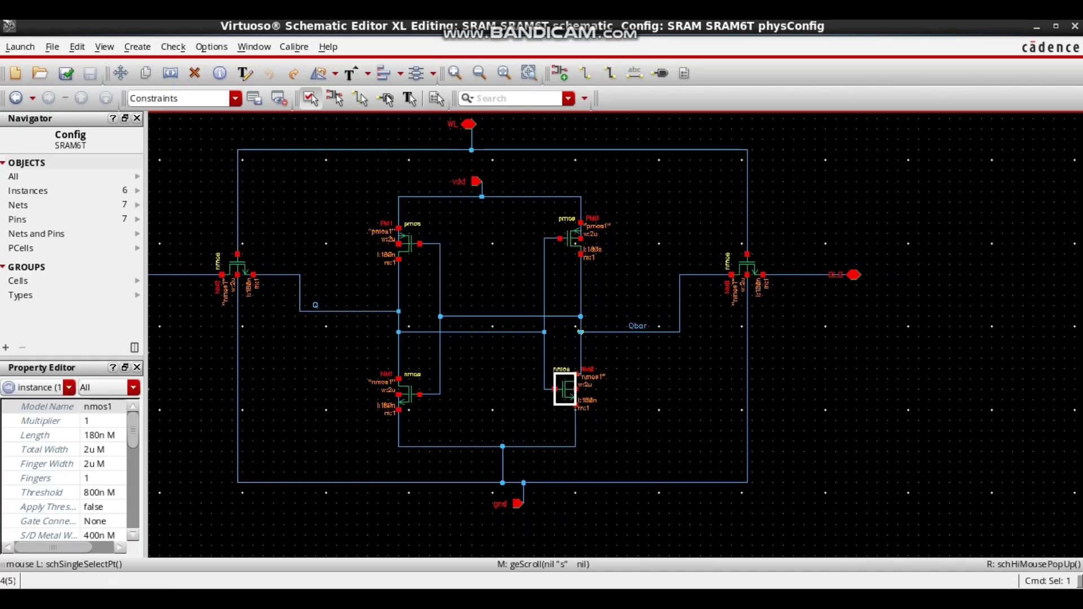
pyautogui.hotkey('alt', 'Tab')
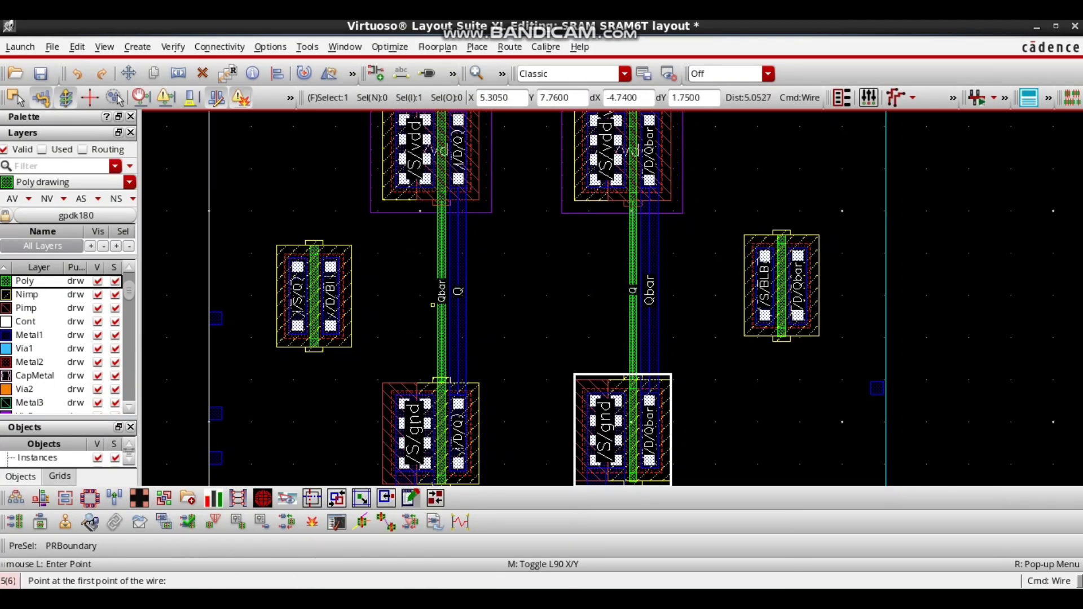
pyautogui.click(442, 294)
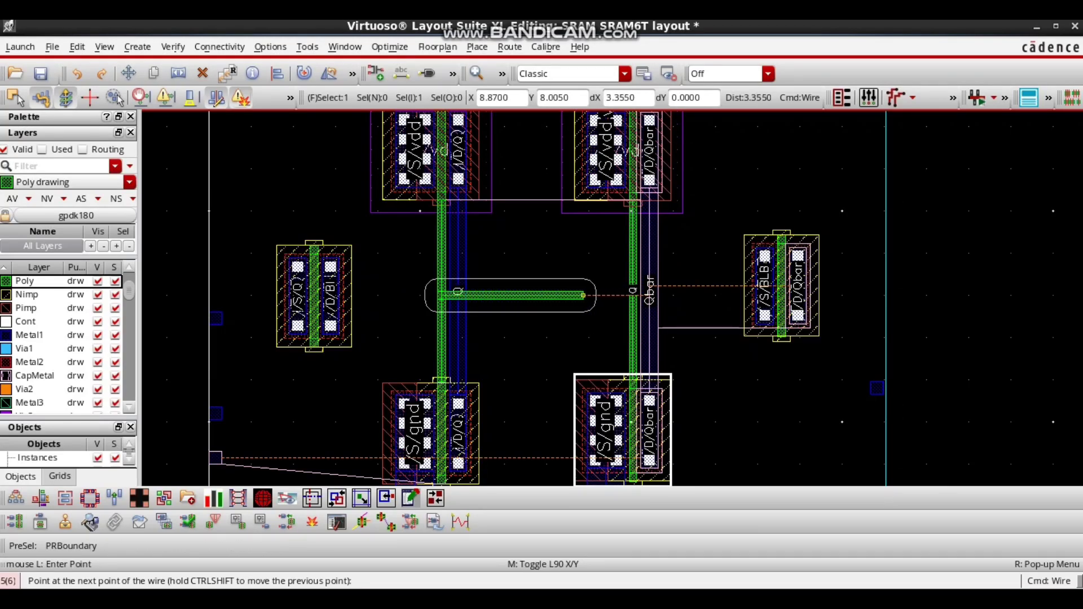
pyautogui.doubleClick(583, 295)
pyautogui.click(648, 295)
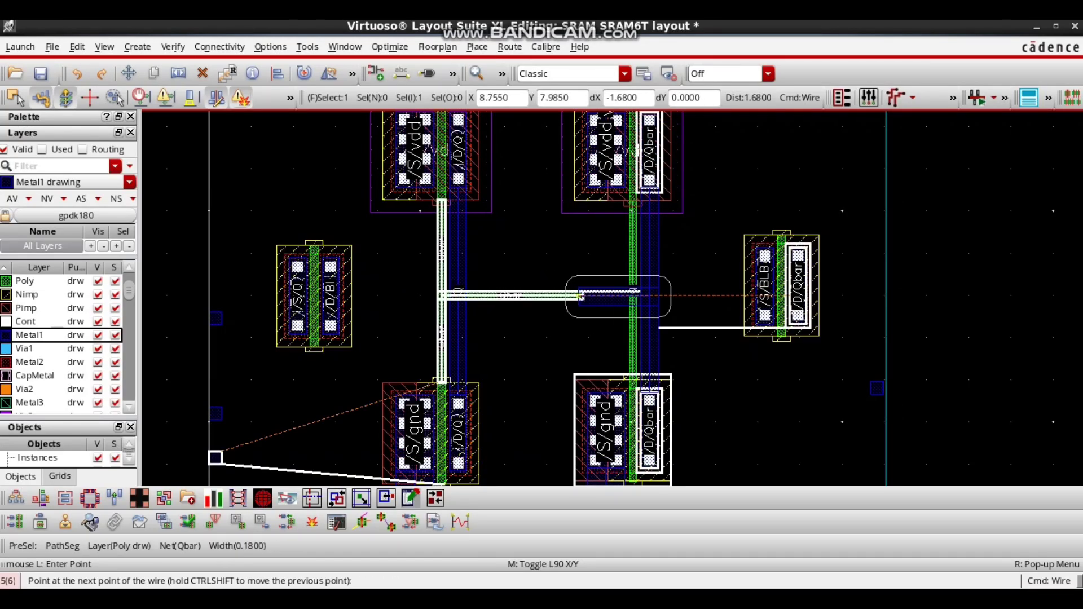
pyautogui.doubleClick(575, 296)
# Place a single M1_POLY1 via where the horizontal Qbar Poly and Metal1 wires overlap.
pyautogui.scroll(2, 578, 295)
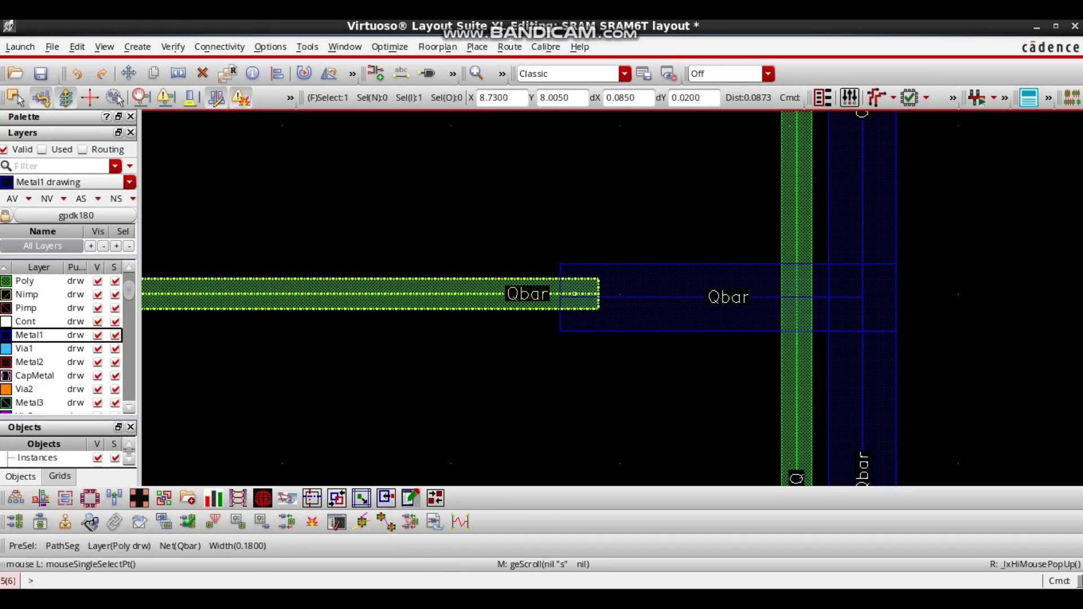
pyautogui.press('o')
pyautogui.click(437, 148)
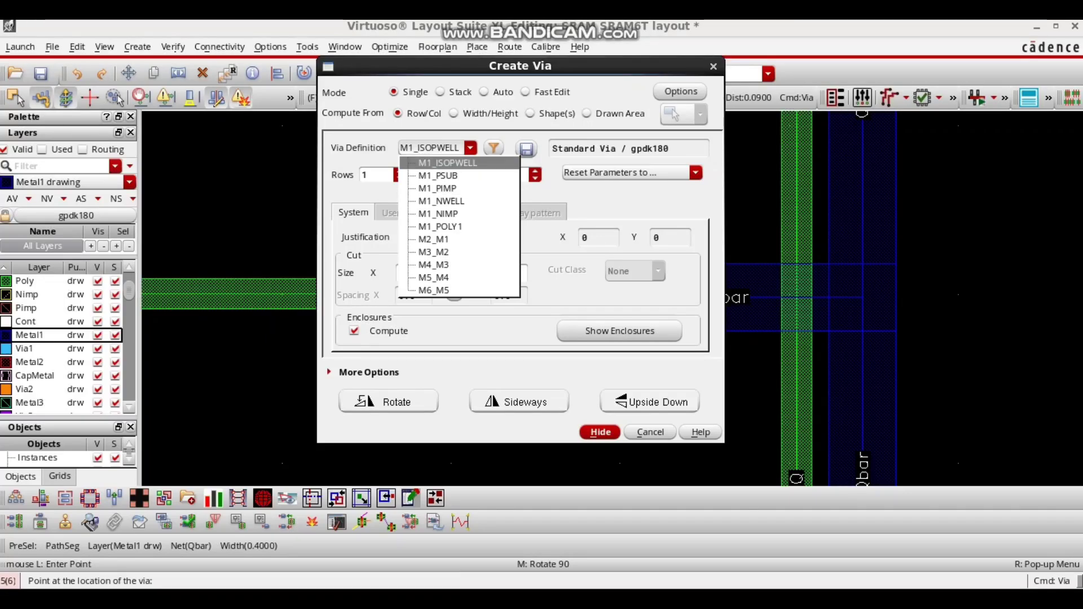
pyautogui.press('Return')
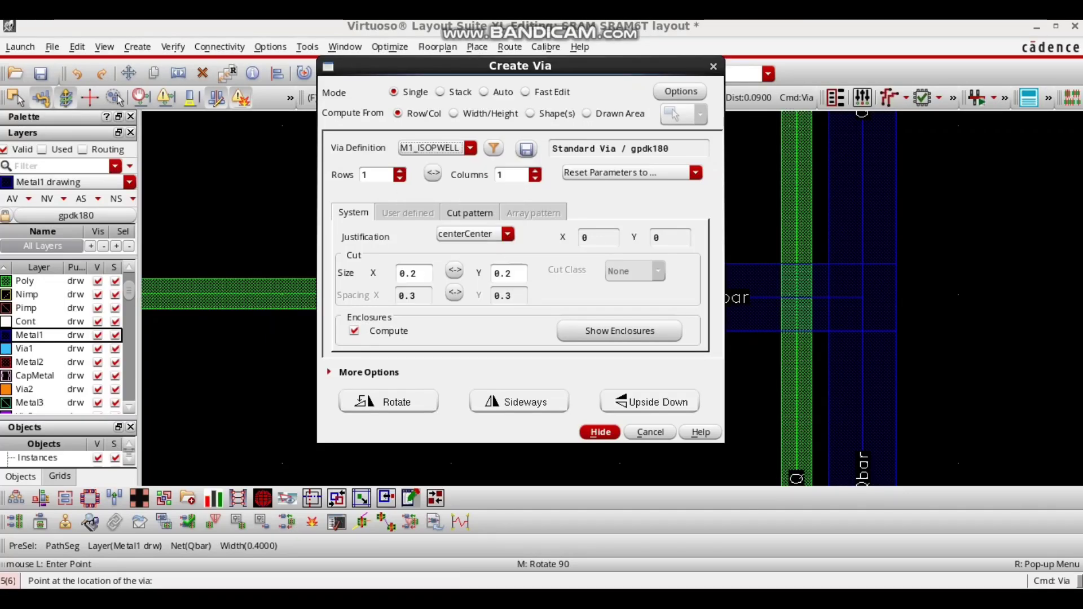
pyautogui.press('space')
pyautogui.press('Down')
pyautogui.press('Down')
pyautogui.press('Down')
pyautogui.press('Down')
pyautogui.press('Down')
pyautogui.press('Return')
pyautogui.click(599, 432)
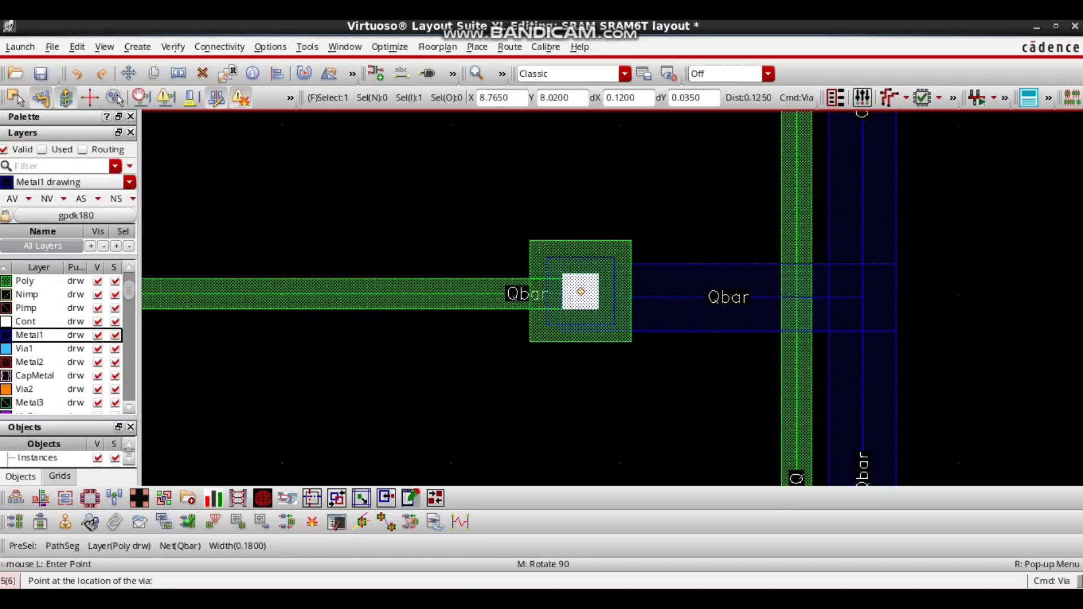
pyautogui.click(581, 297)
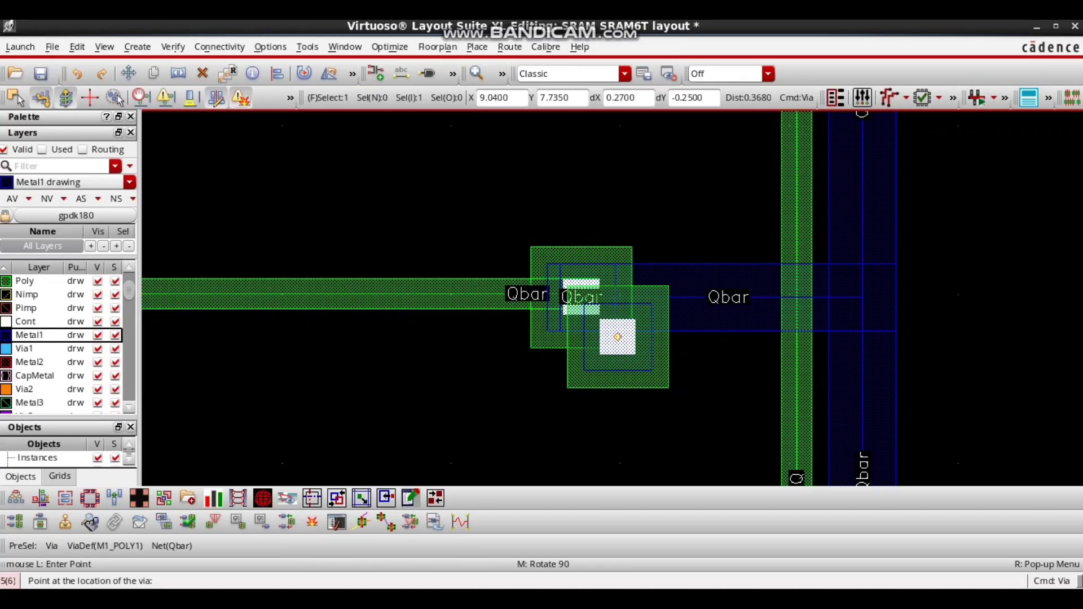
pyautogui.press('Escape')
# Route Q horizontally above the Qbar link, using Metal1 from the left Q wire and Poly from the right gate wire with overlapping ends.
pyautogui.hotkey('shift', 'z')
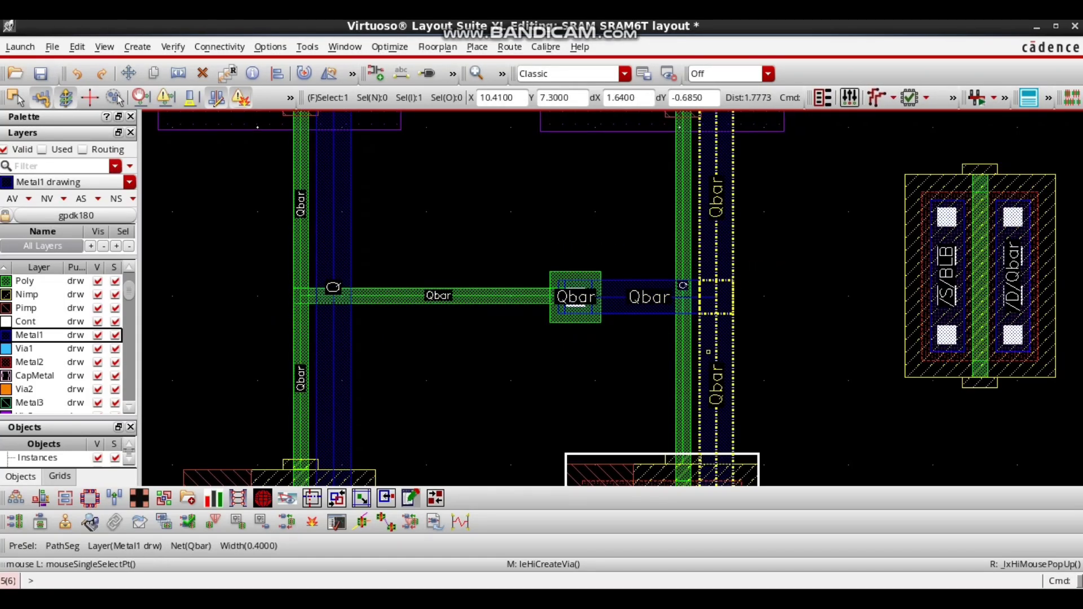
pyautogui.hotkey('shift', 'z')
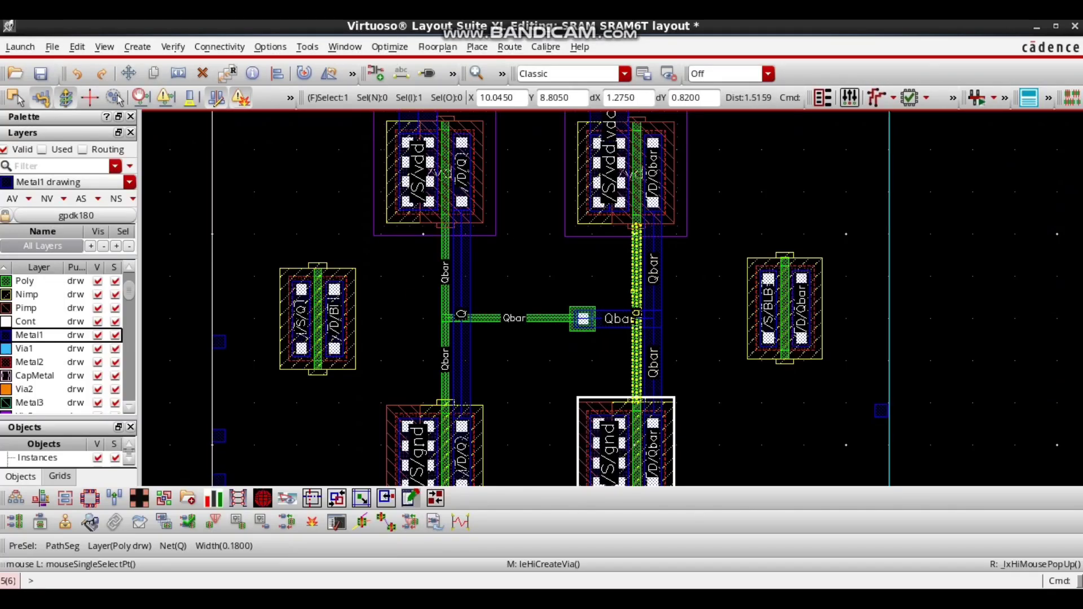
pyautogui.scroll(1, 633, 291)
pyautogui.scroll(-1, 355, 282)
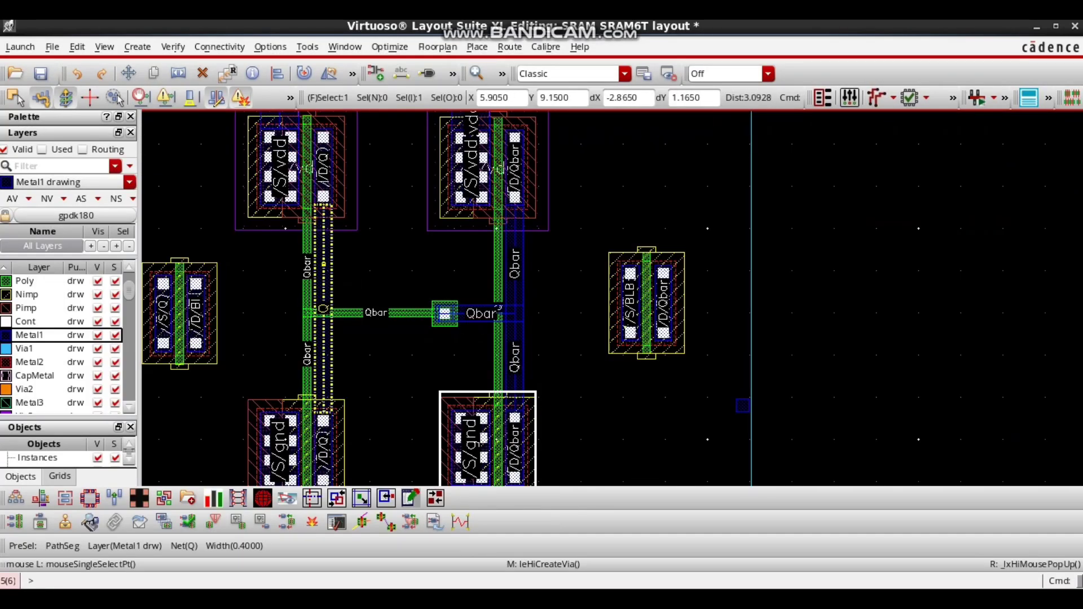
pyautogui.scroll(1, 332, 258)
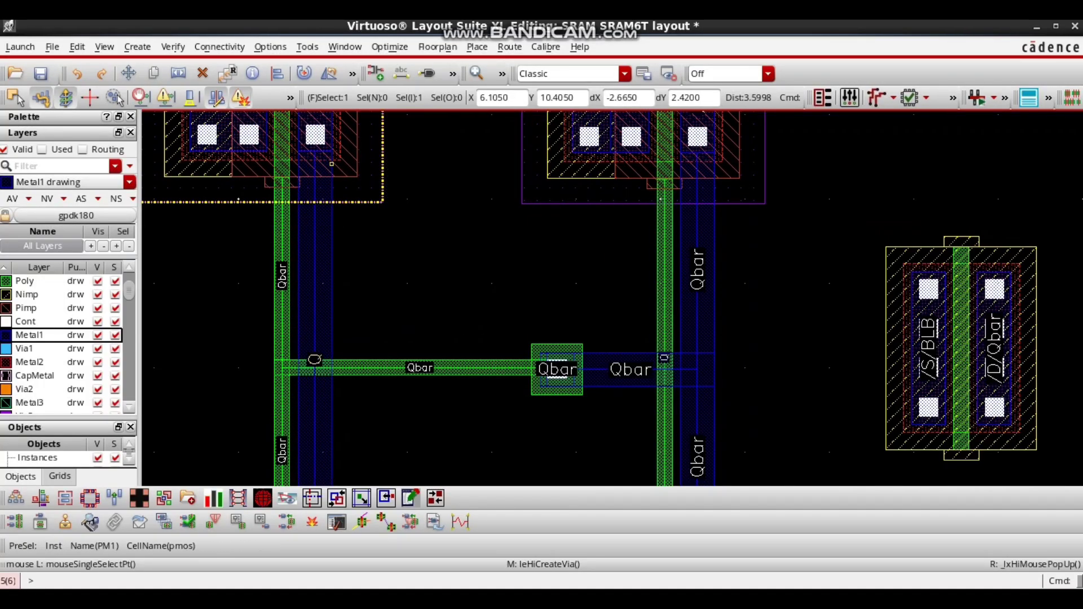
pyautogui.scroll(-2, 332, 165)
pyautogui.scroll(1, 332, 309)
pyautogui.scroll(-2, 357, 168)
pyautogui.scroll(2, 359, 135)
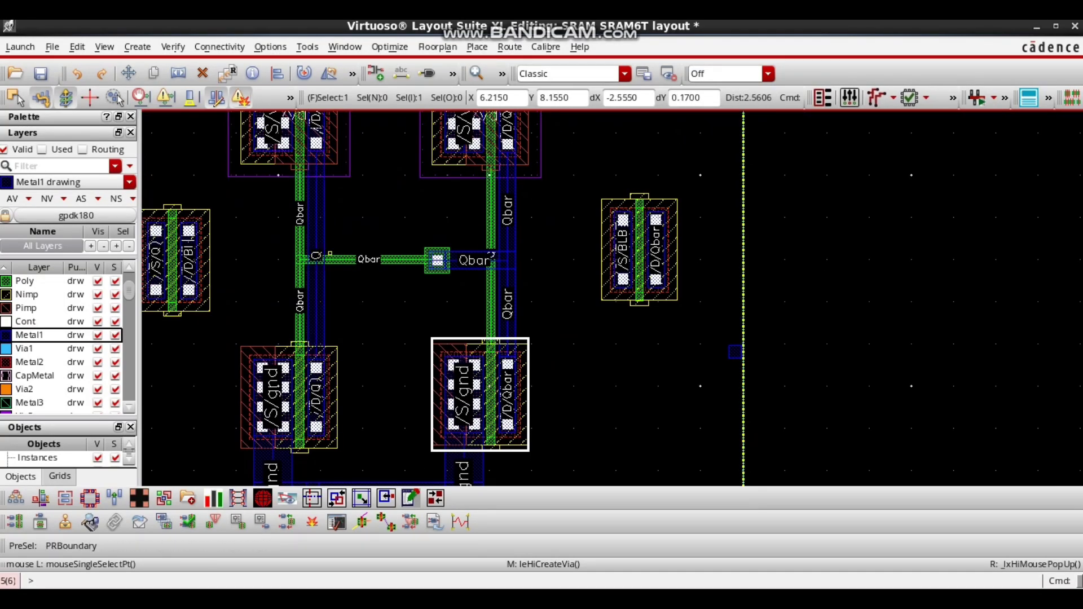
pyautogui.click(116, 97)
pyautogui.click(320, 217)
pyautogui.doubleClick(426, 217)
pyautogui.click(490, 217)
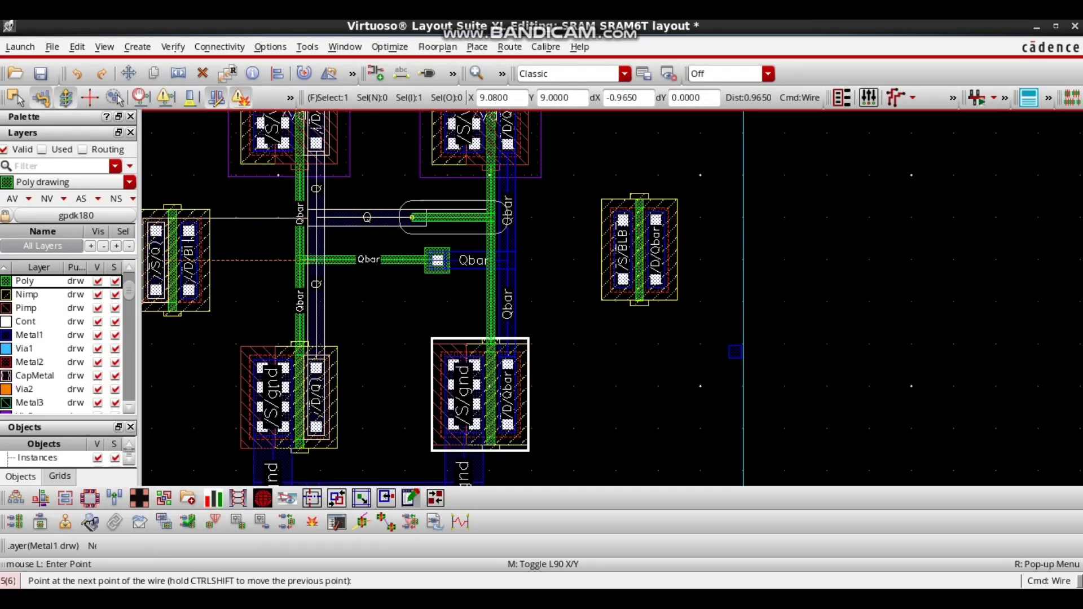
pyautogui.doubleClick(418, 218)
# Place an M1_POLY1 via where the horizontal Q Metal1 and Poly wires overlap.
pyautogui.press('o')
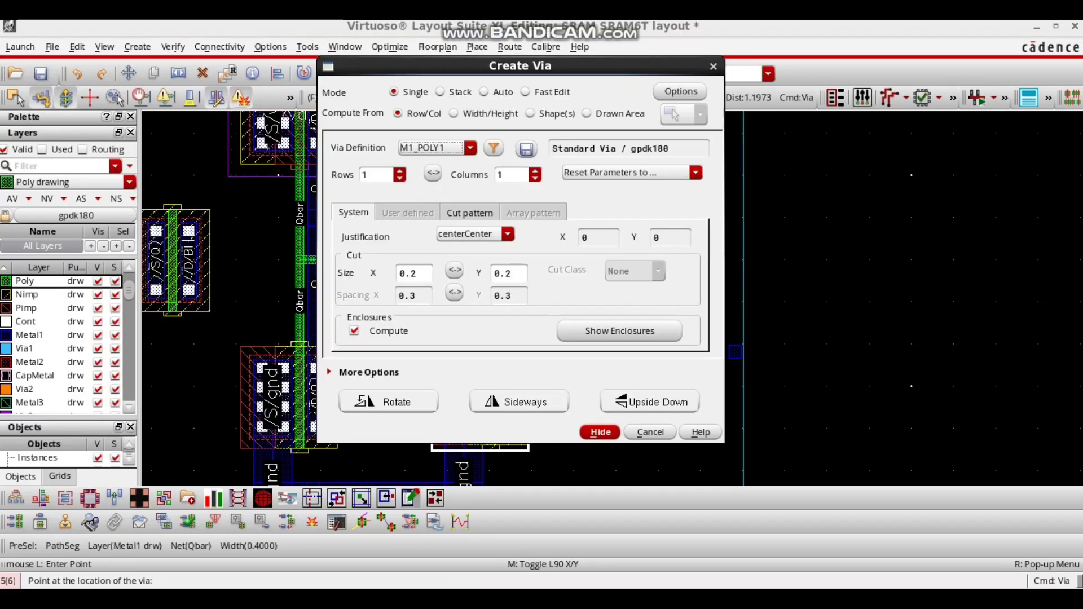
pyautogui.click(601, 432)
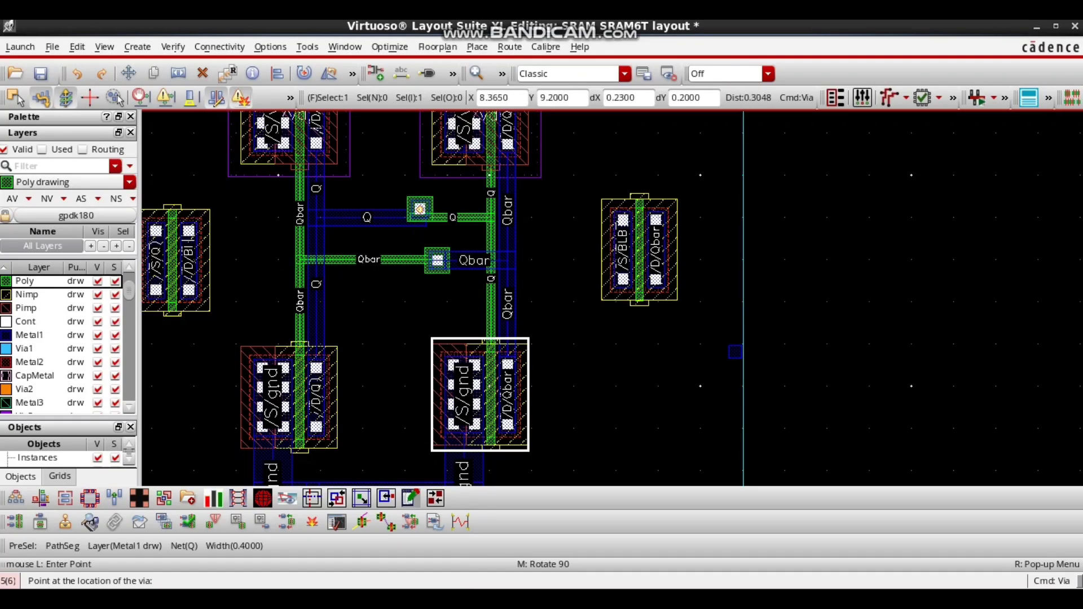
pyautogui.keyDown('ctrl'); pyautogui.scroll(3, 414, 211); pyautogui.keyUp('ctrl')
pyautogui.click(415, 211)
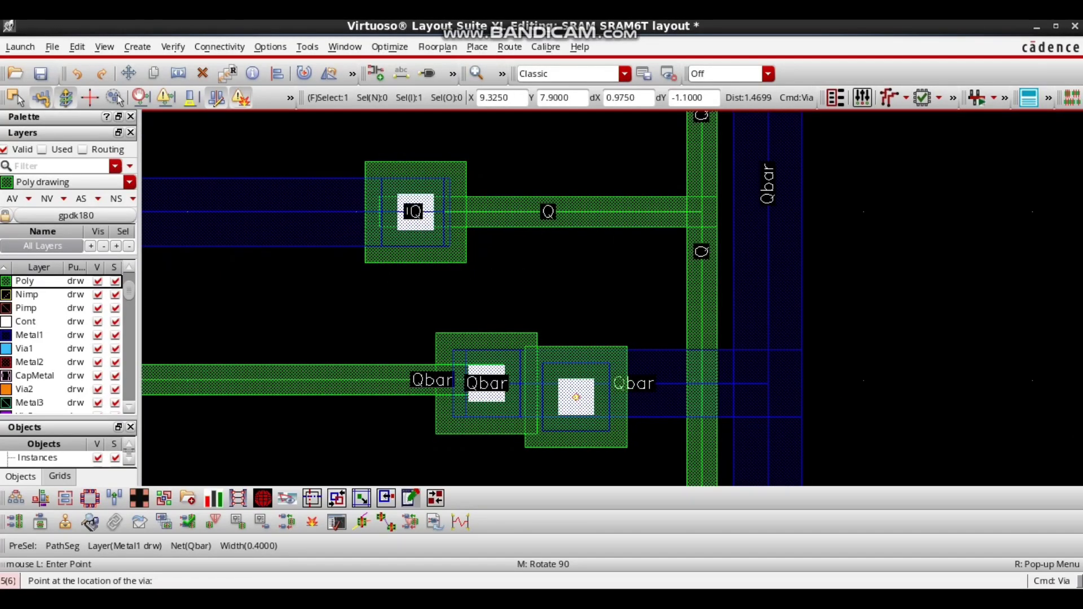
pyautogui.press('Escape')
# Set the Bodytie Type of the left access transistor NM2 to Detached.
pyautogui.press('f')
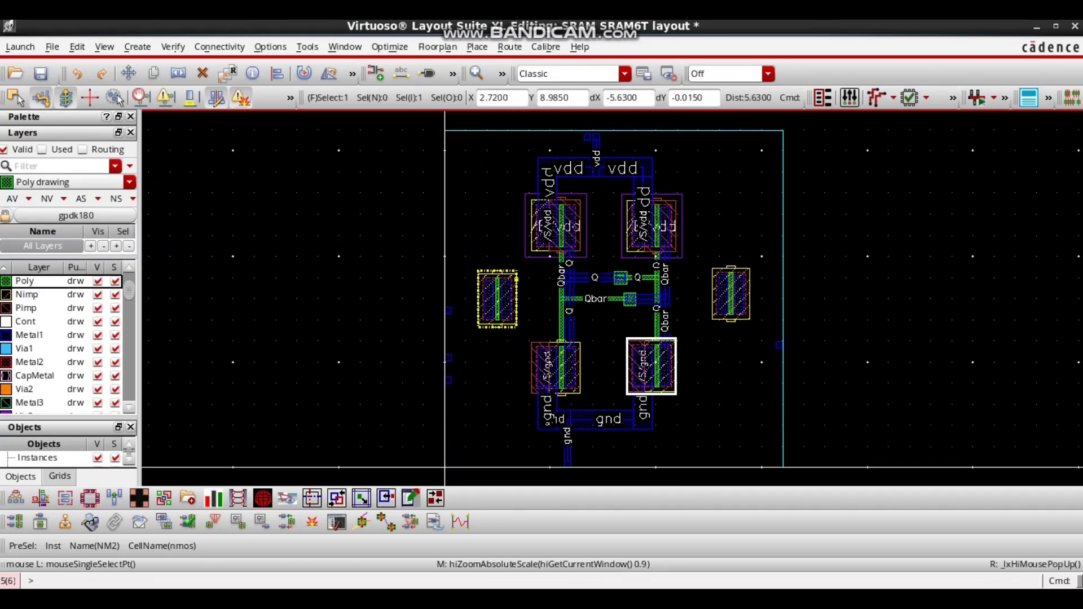
pyautogui.scroll(1, 518, 344)
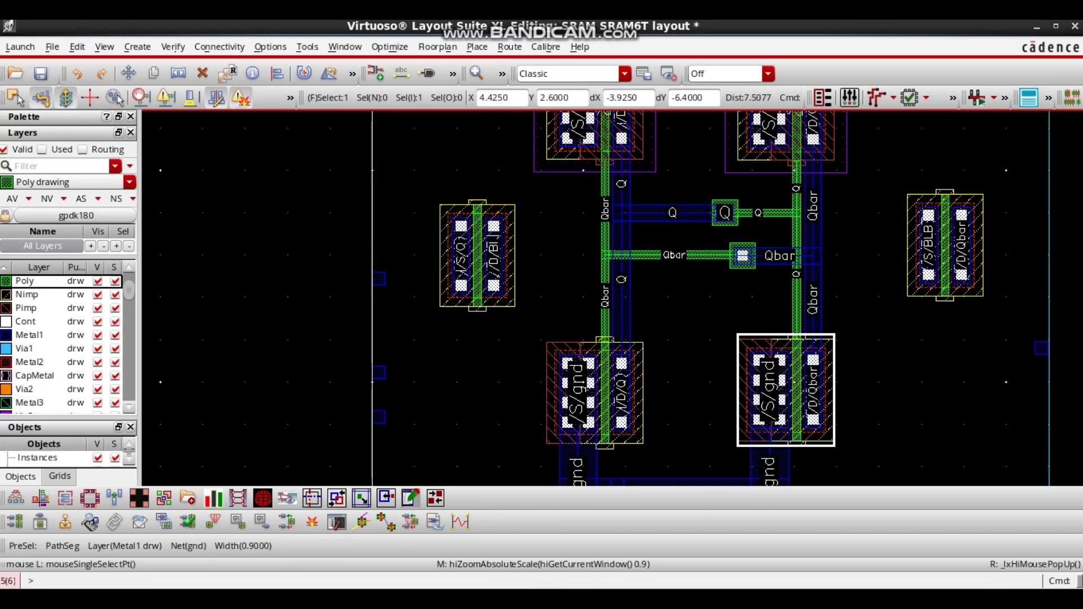
pyautogui.hotkey('alt', 'Tab')
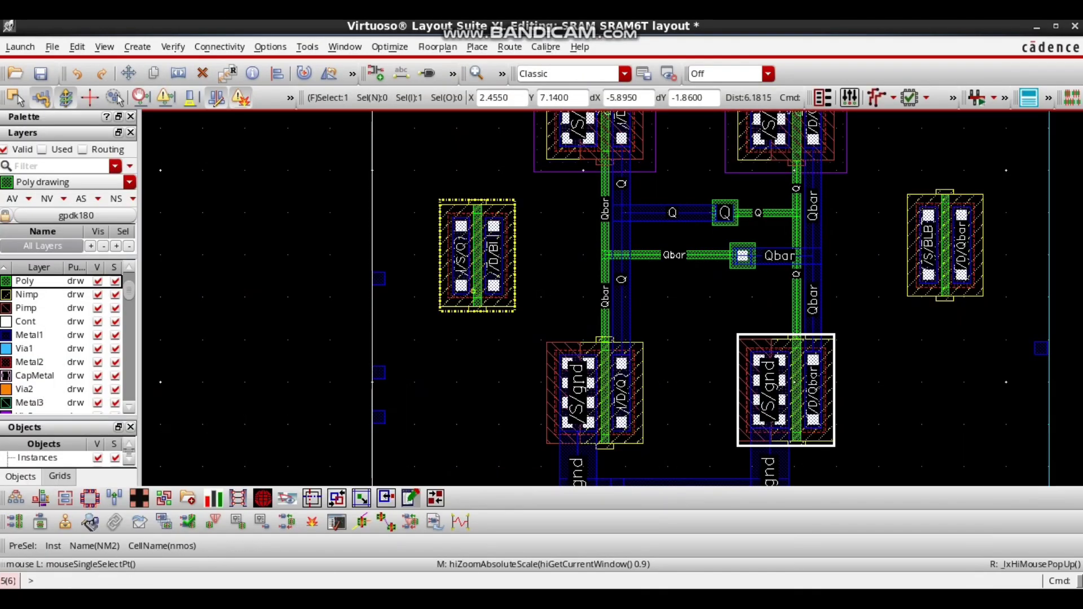
pyautogui.press('q')
pyautogui.click(337, 334)
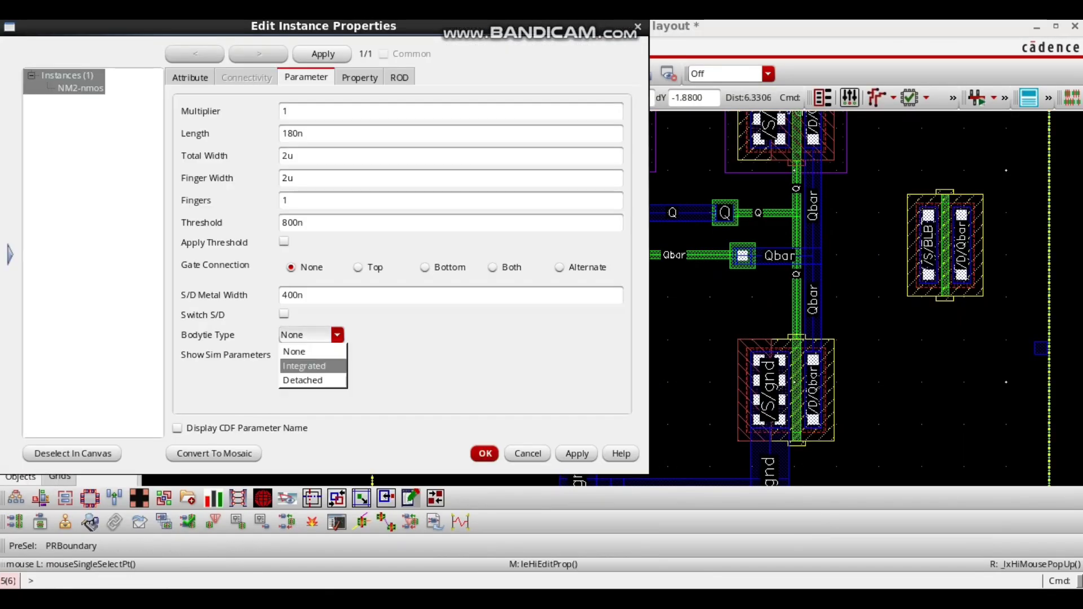
pyautogui.click(303, 380)
pyautogui.click(485, 453)
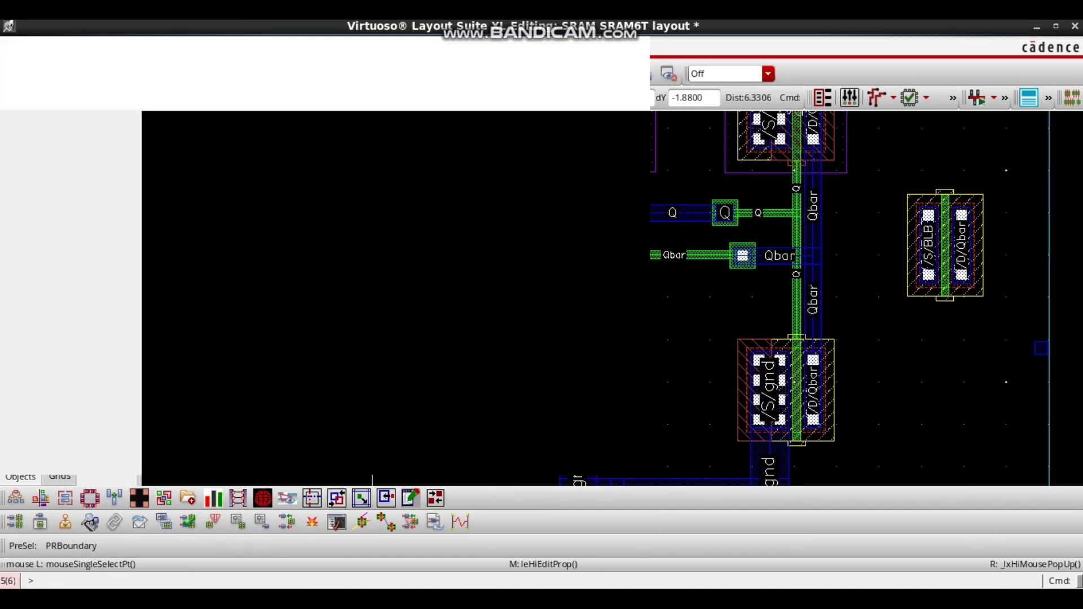
# Shift NM2 slightly down between the layout's left edge and the routed core, and select the right access transistor.
pyautogui.moveTo(467, 270); pyautogui.dragTo(457, 256)
pyautogui.click(448, 256)
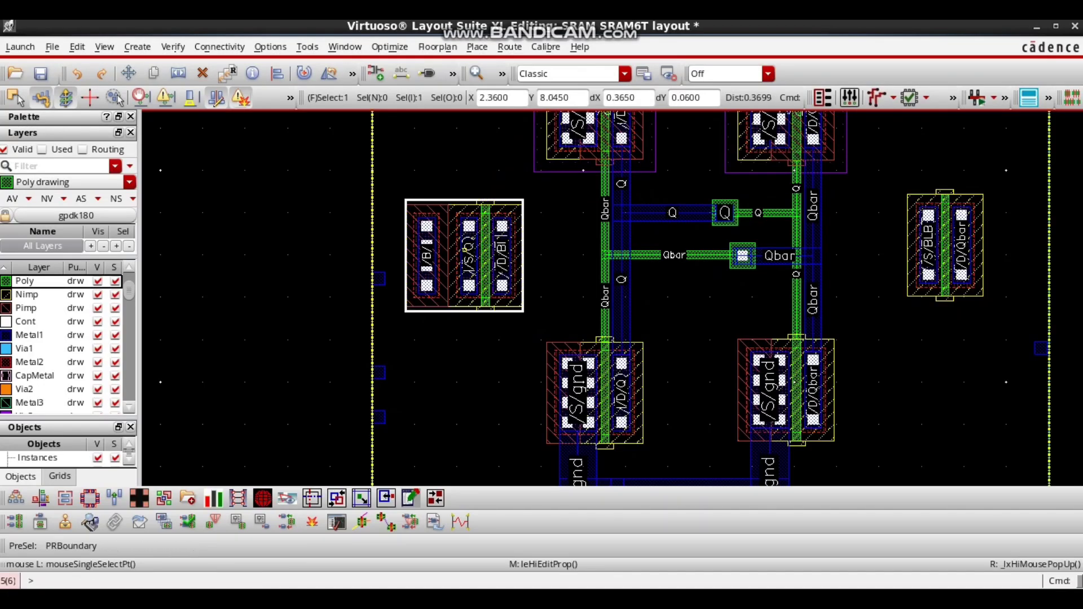
pyautogui.press('m')
pyautogui.click(453, 251)
pyautogui.click(952, 252)
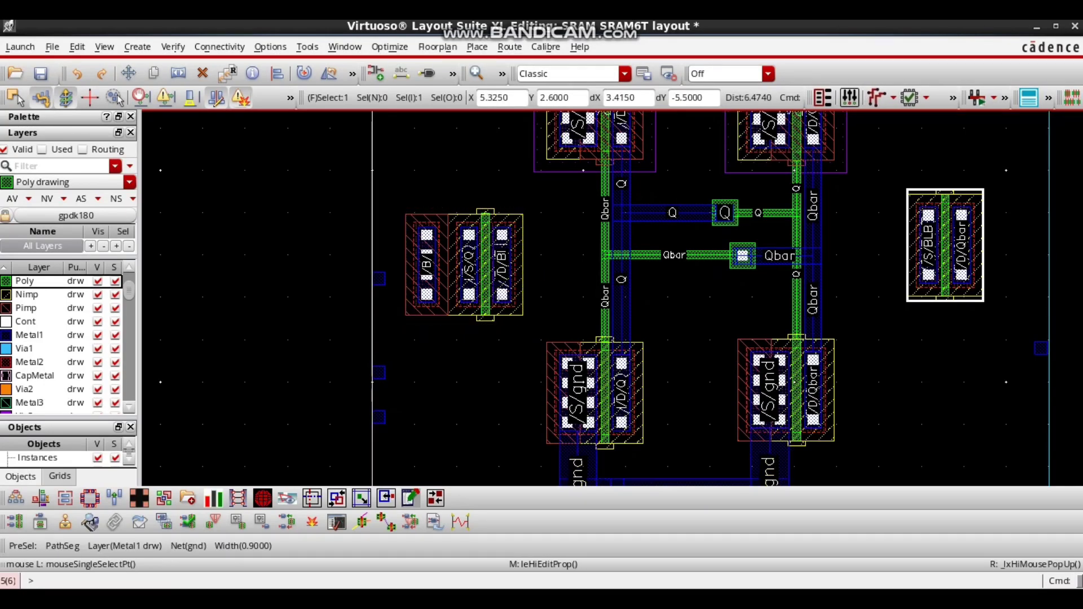
# Swap the source and drain of the left access transistor NM2 by enabling Switch S/D.
pyautogui.click(637, 593)
pyautogui.click(636, 592)
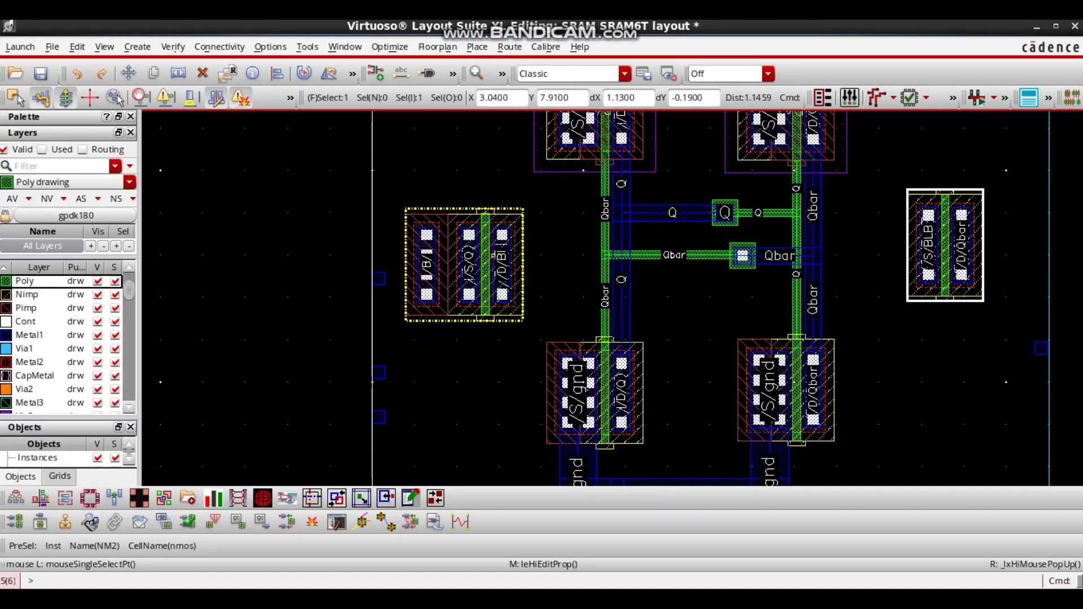
pyautogui.click(468, 270)
pyautogui.press('q')
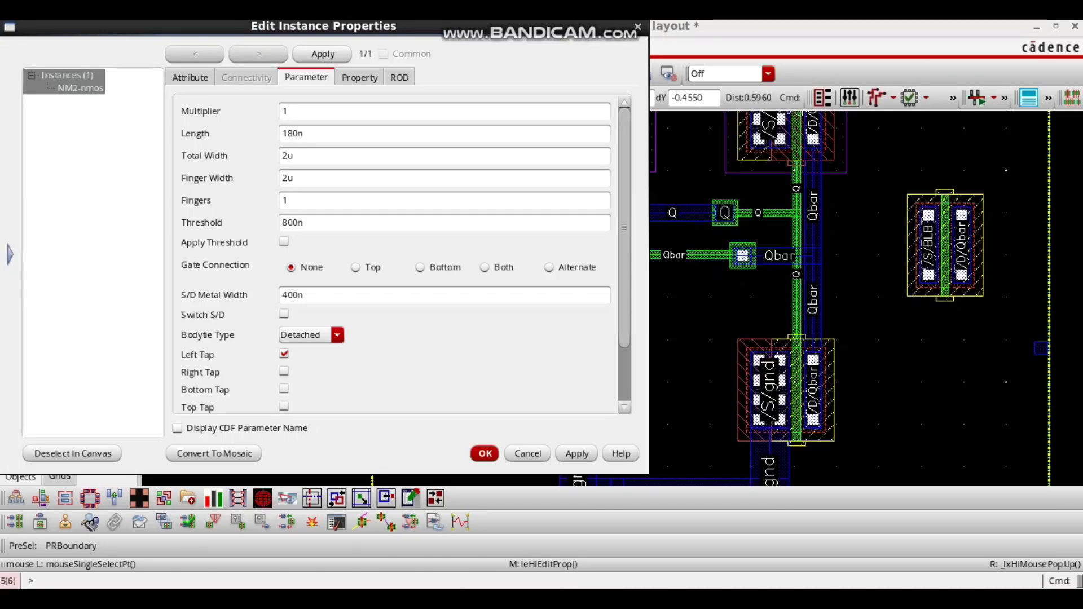
pyautogui.click(484, 453)
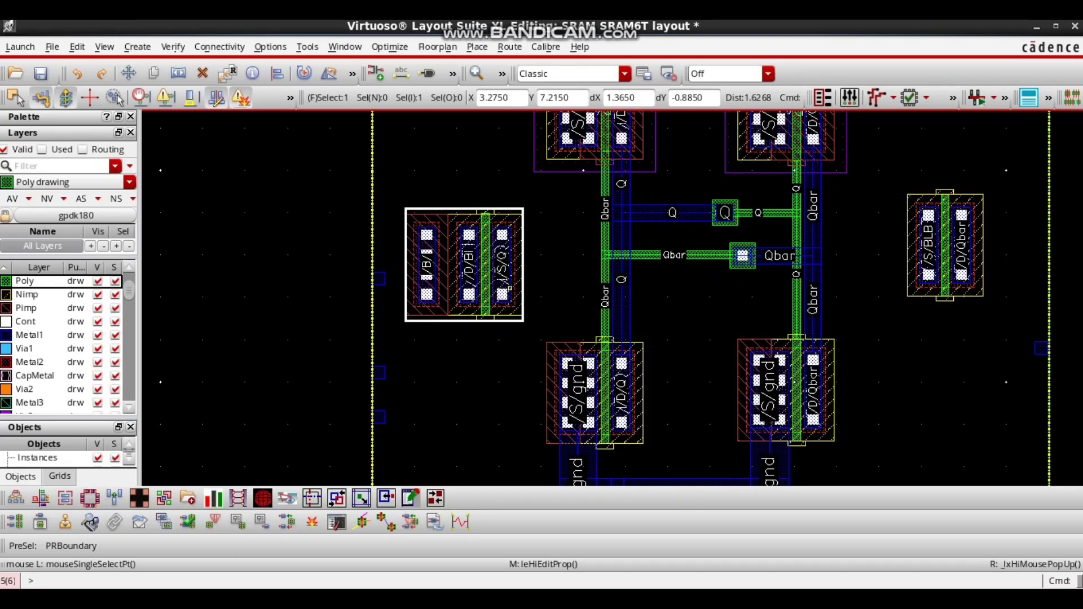
pyautogui.click(554, 270)
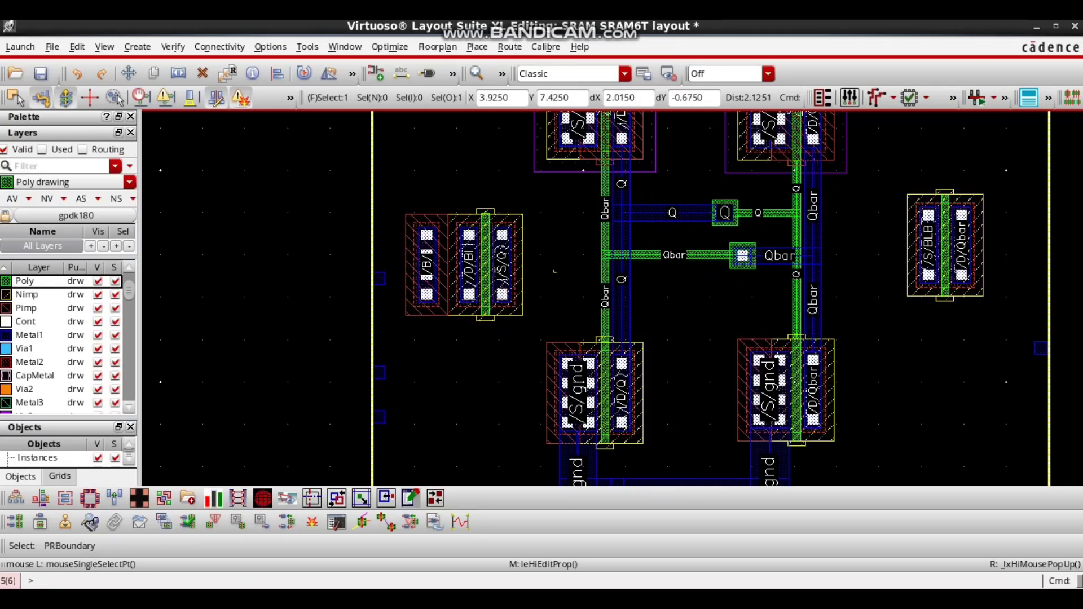
# Route Q in Metal1 horizontally from NM2's source to the vertical Q wire of the left inverter.
pyautogui.click(117, 97)
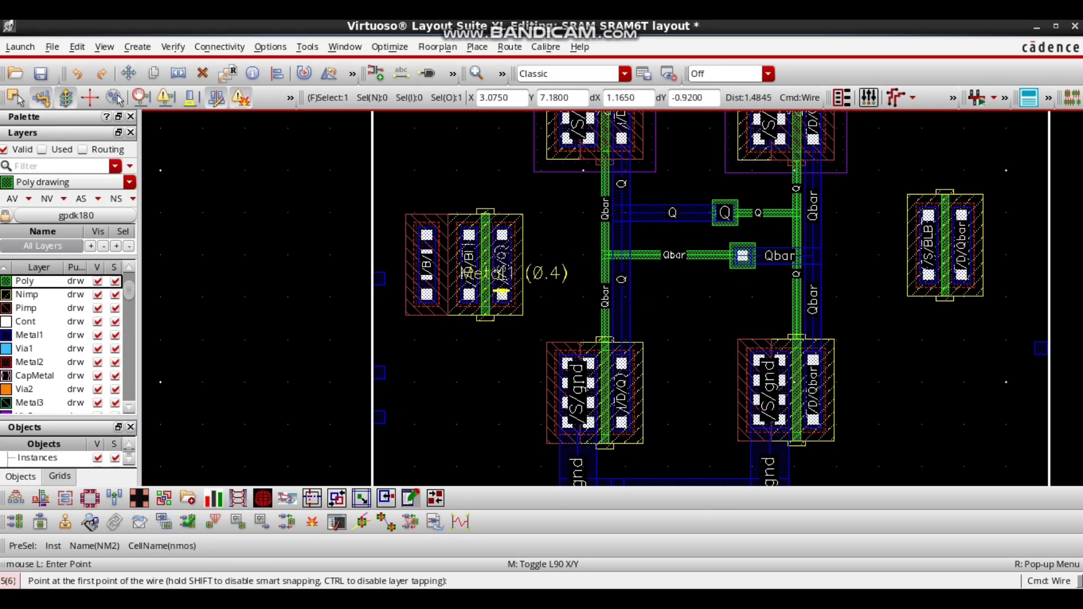
pyautogui.click(501, 303)
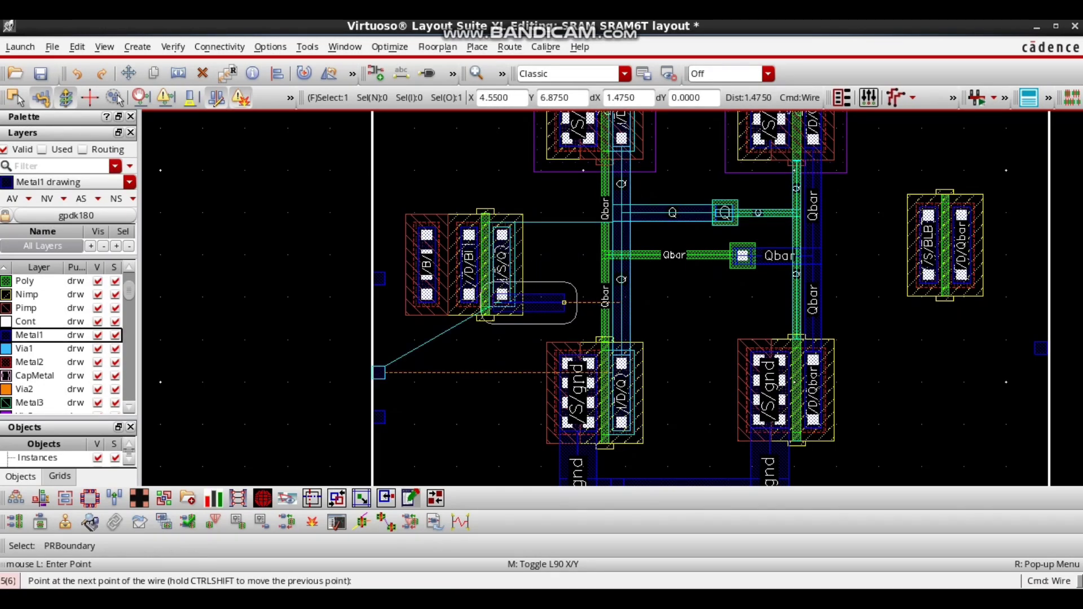
pyautogui.doubleClick(568, 302)
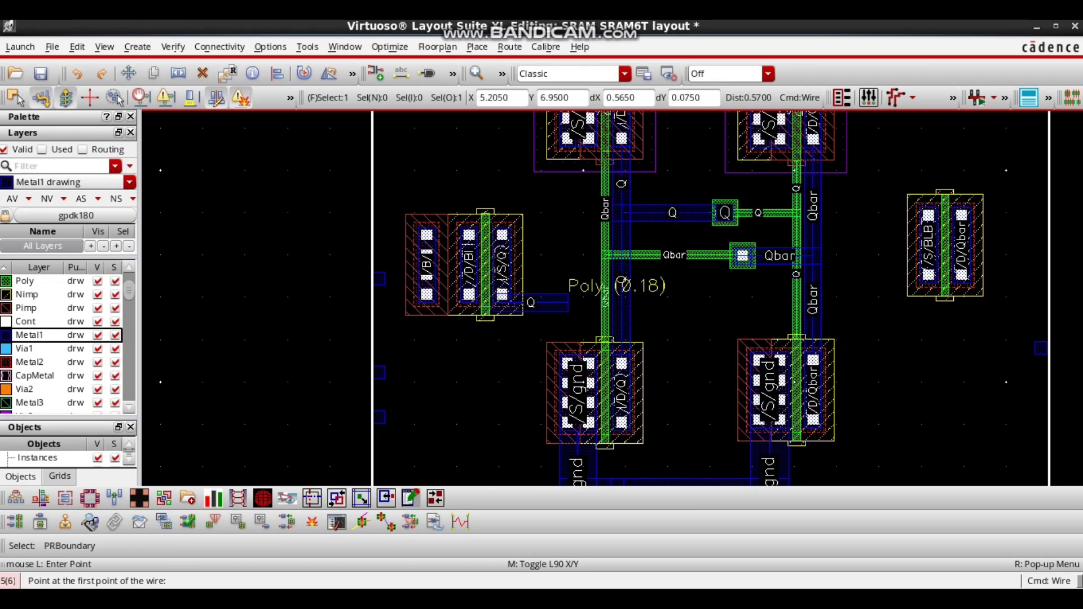
pyautogui.click(621, 302)
pyautogui.doubleClick(568, 302)
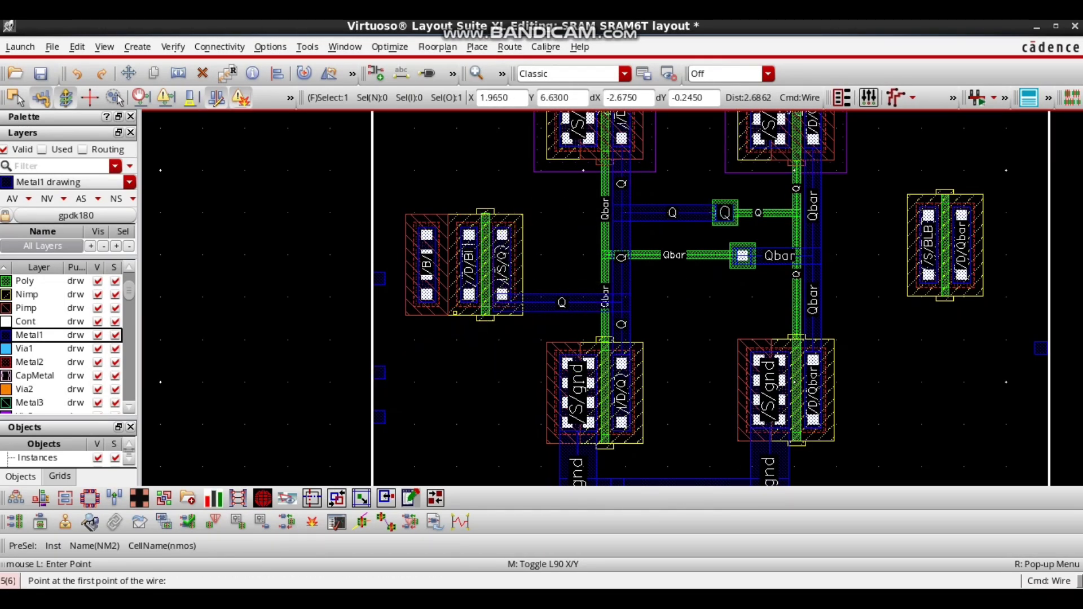
# Check the schematic's body connection and route Metal1 from NM2's body tie down and across to the vertical gnd wire.
pyautogui.press('Down')
pyautogui.hotkey('alt', 'Tab')
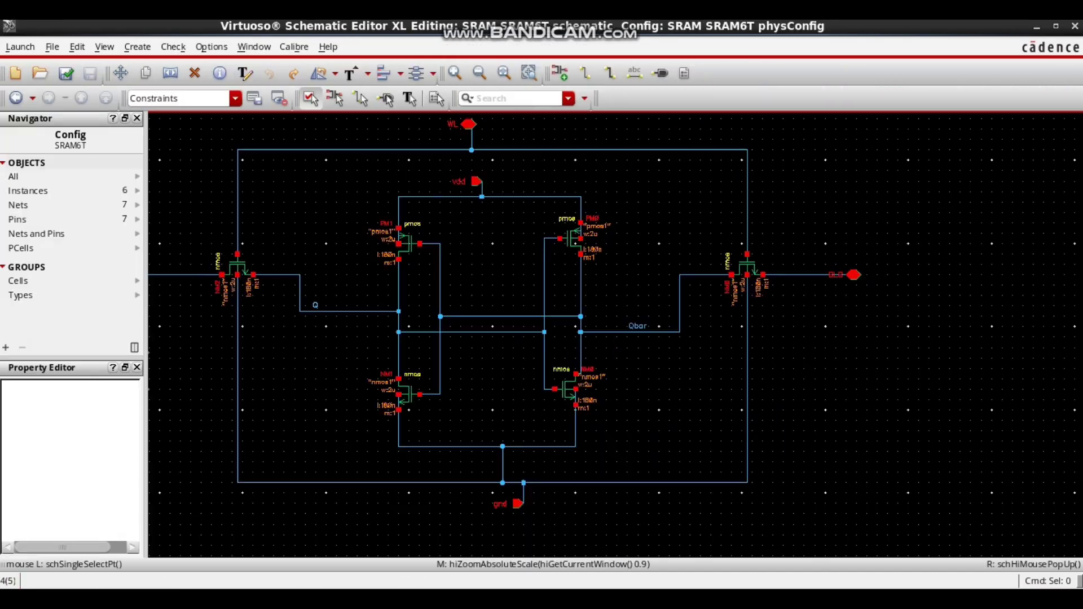
pyautogui.hotkey('alt', 'Tab')
pyautogui.hotkey('alt', 'Tab')
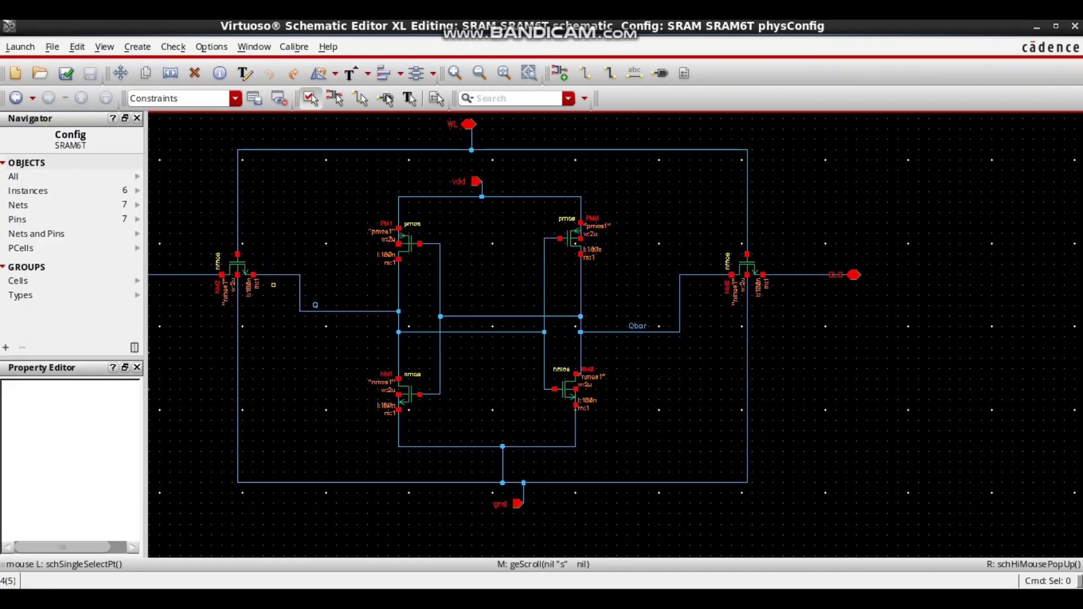
pyautogui.hotkey('alt', 'Tab')
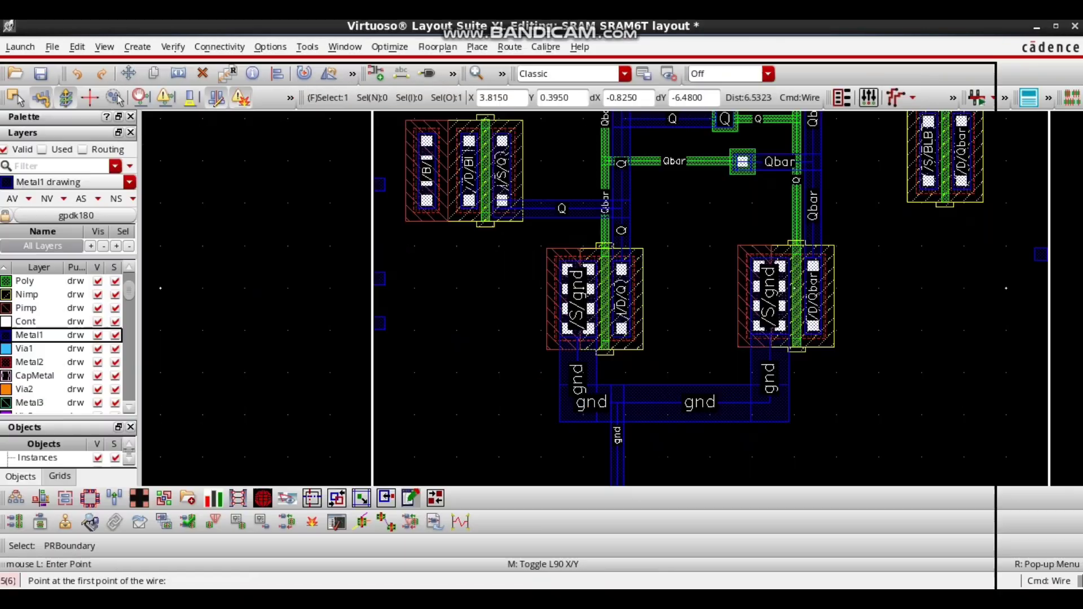
pyautogui.click(427, 202)
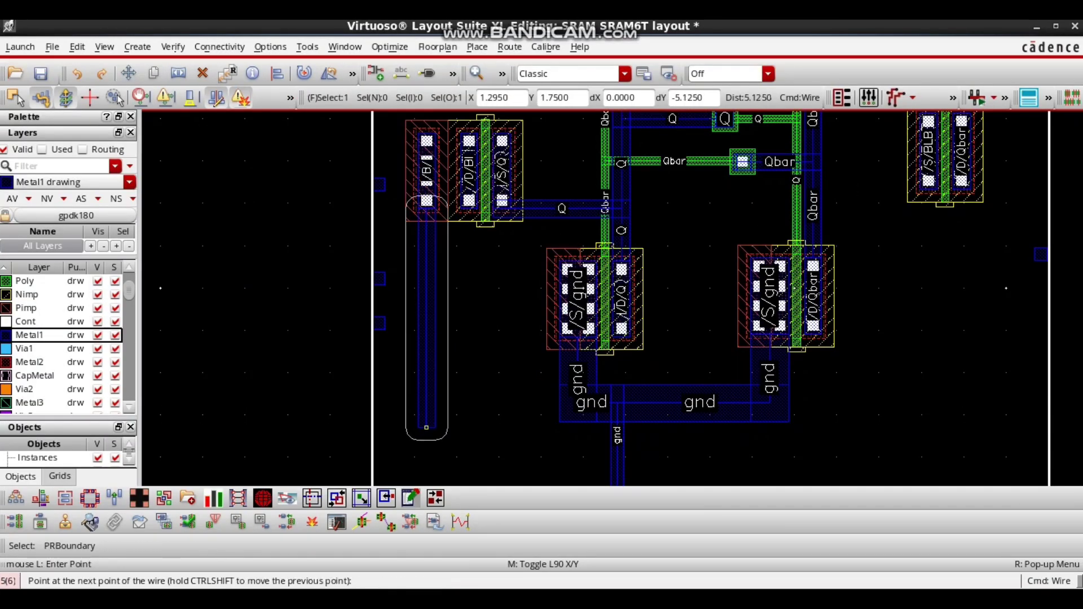
pyautogui.click(427, 453)
pyautogui.doubleClick(618, 452)
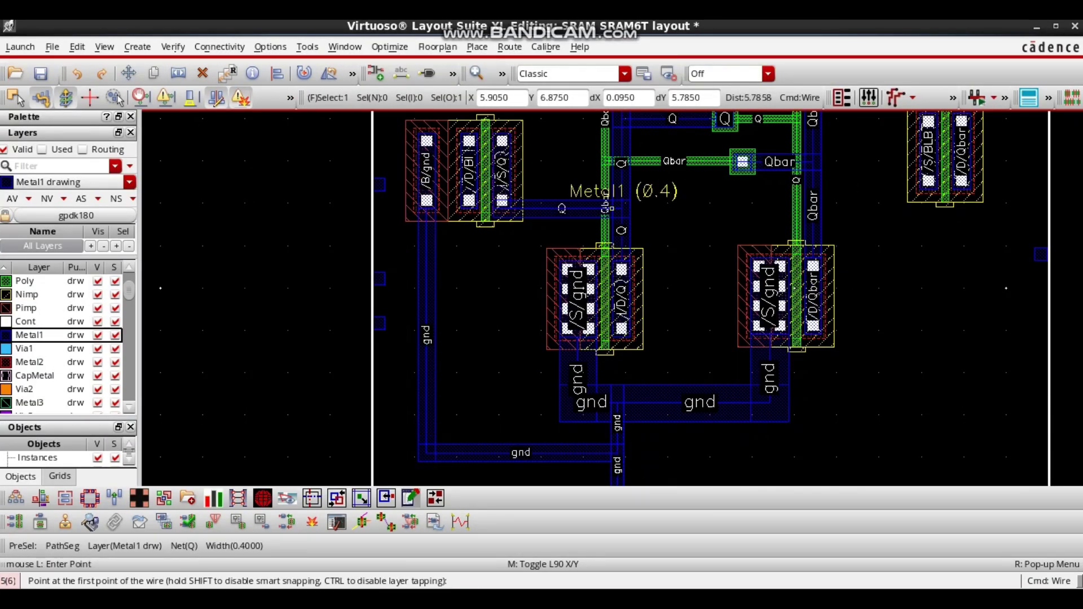
# Check the WL net in the schematic and move the WL pin along the layout's upper edge to roughly above NM2.
pyautogui.hotkey('alt', 'Tab')
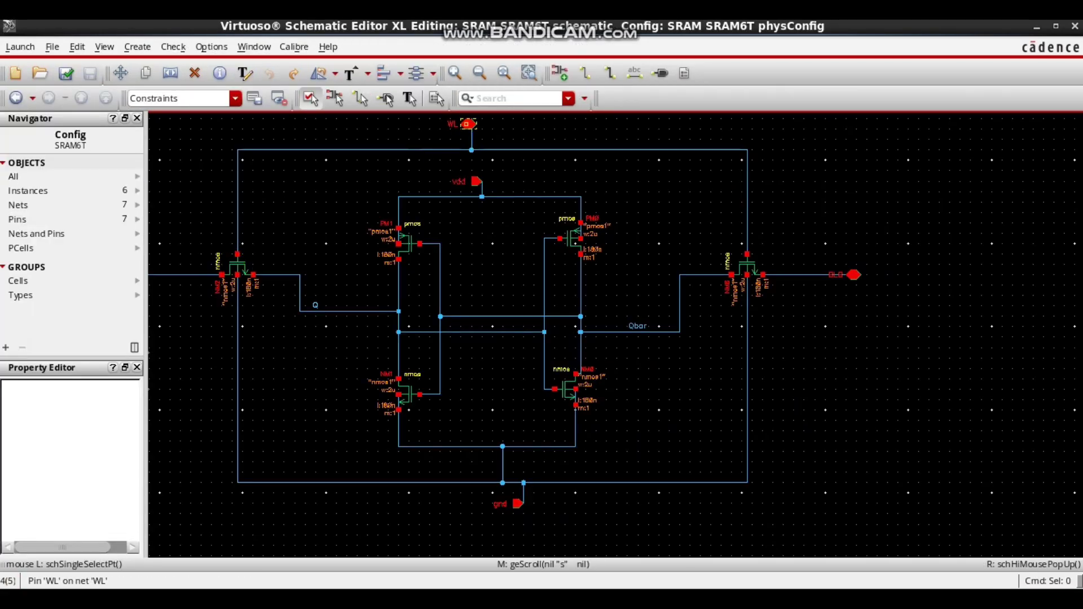
pyautogui.hotkey('alt', 'Tab')
pyautogui.scroll(3, 373, 181)
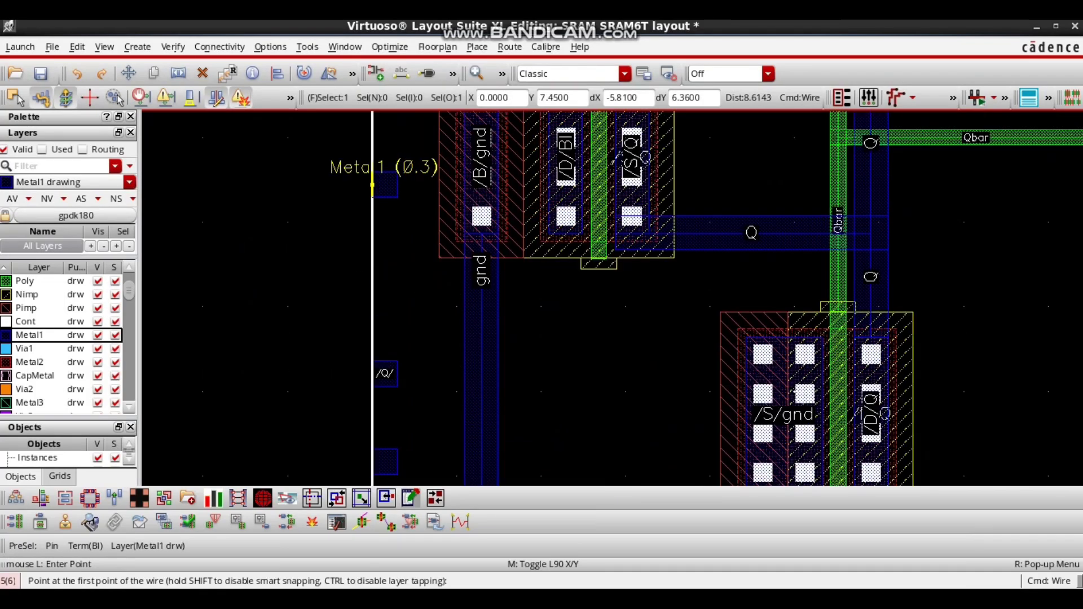
pyautogui.keyDown('ctrl'); pyautogui.scroll(-6, 398, 206); pyautogui.keyUp('ctrl')
pyautogui.keyDown('ctrl'); pyautogui.scroll(3, 397, 206); pyautogui.keyUp('ctrl')
pyautogui.keyDown('ctrl'); pyautogui.scroll(3, 510, 237); pyautogui.keyUp('ctrl')
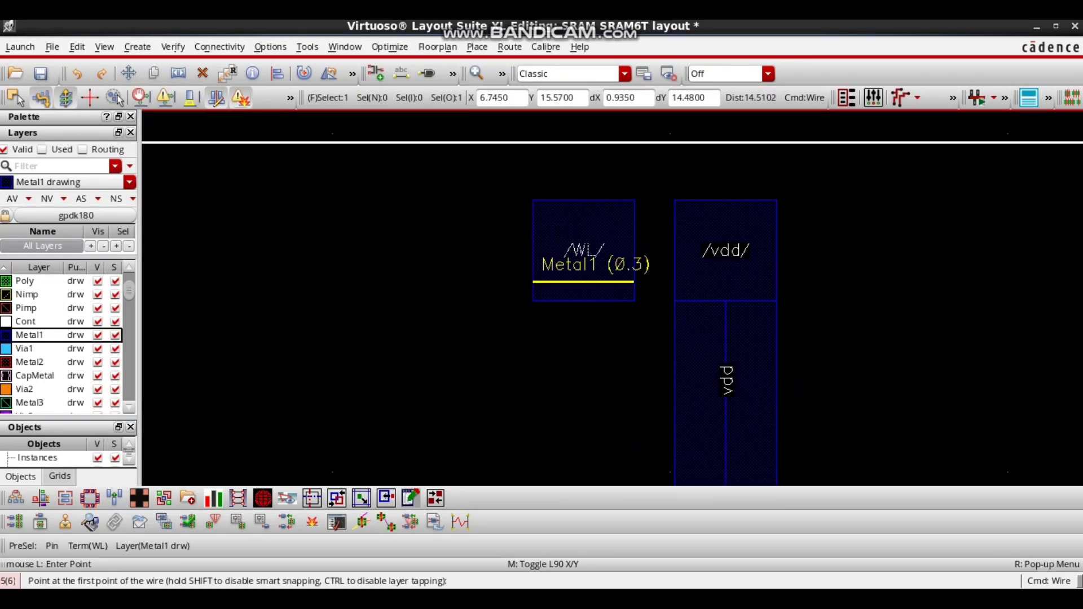
pyautogui.press('Escape')
pyautogui.press('m')
pyautogui.click(576, 253)
pyautogui.press('Left')
pyautogui.press('Left')
pyautogui.press('Left')
pyautogui.press('Left')
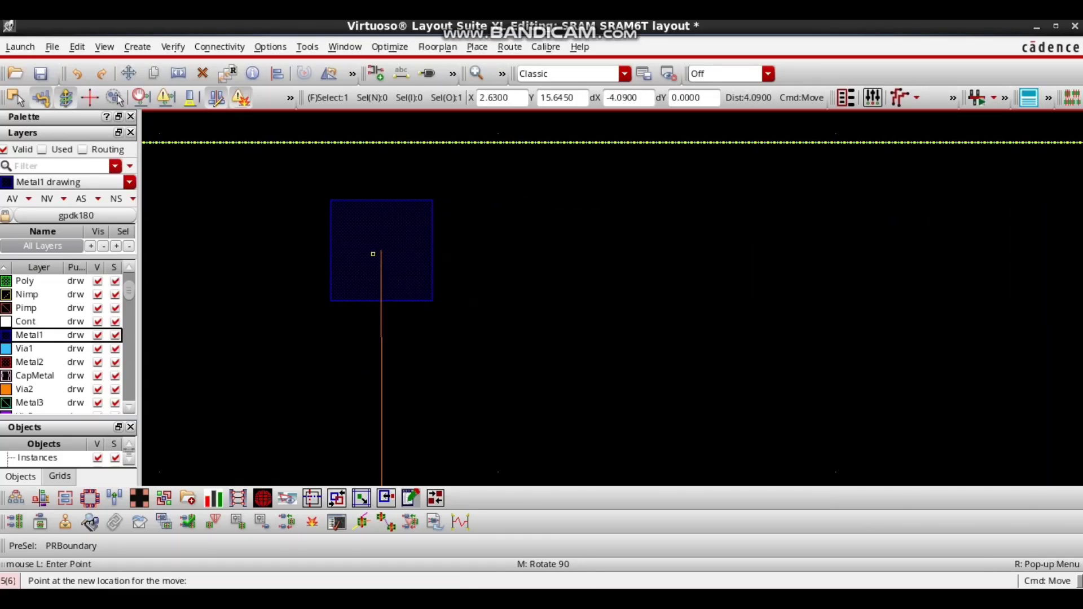
pyautogui.click(732, 252)
# Route WL in Poly straight up from NM2's gate, ending just below the WL pin.
pyautogui.keyDown('ctrl'); pyautogui.scroll(-2, 759, 297); pyautogui.keyUp('ctrl')
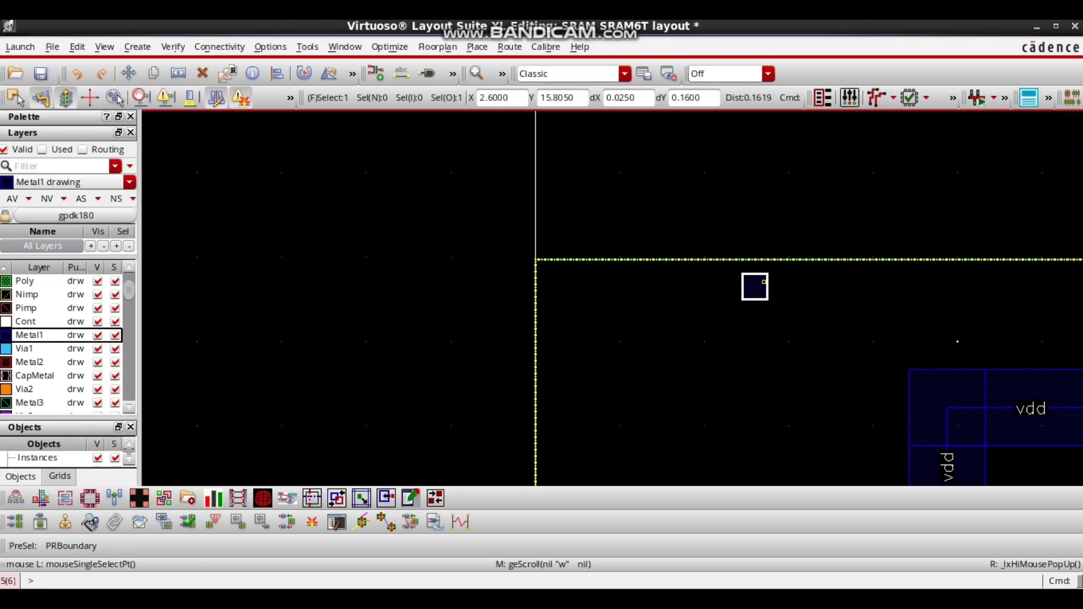
pyautogui.keyDown('ctrl'); pyautogui.scroll(-1, 681, 316); pyautogui.keyUp('ctrl')
pyautogui.keyDown('ctrl'); pyautogui.scroll(-1, 680, 324); pyautogui.keyUp('ctrl')
pyautogui.keyDown('ctrl'); pyautogui.scroll(1, 755, 398); pyautogui.keyUp('ctrl')
pyautogui.keyDown('ctrl'); pyautogui.scroll(-2, 635, 382); pyautogui.keyUp('ctrl')
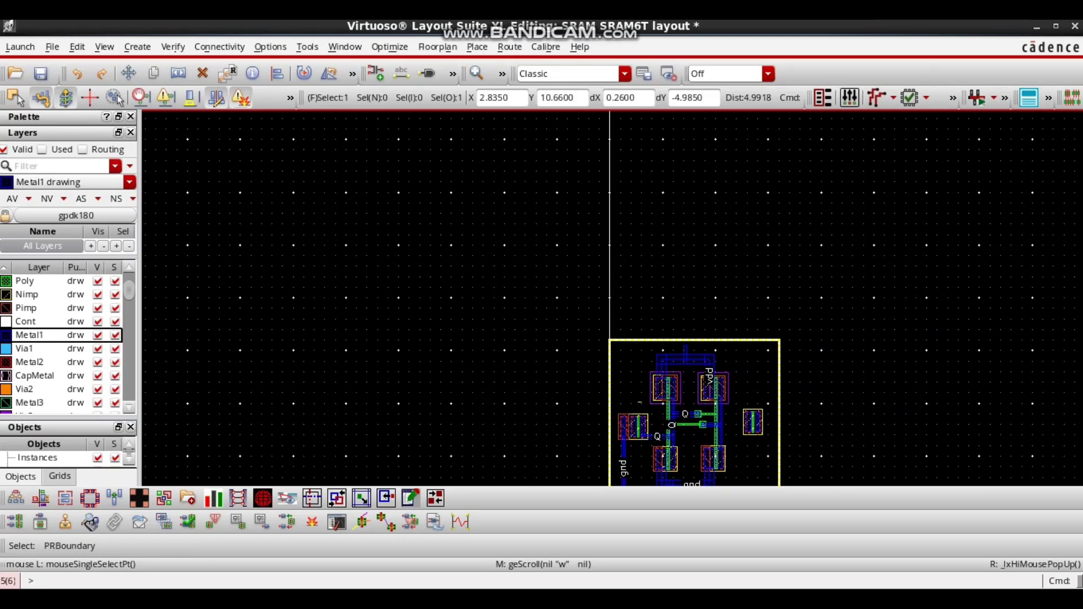
pyautogui.keyDown('ctrl'); pyautogui.scroll(2, 635, 415); pyautogui.keyUp('ctrl')
pyautogui.press('Delete')
pyautogui.press('p')
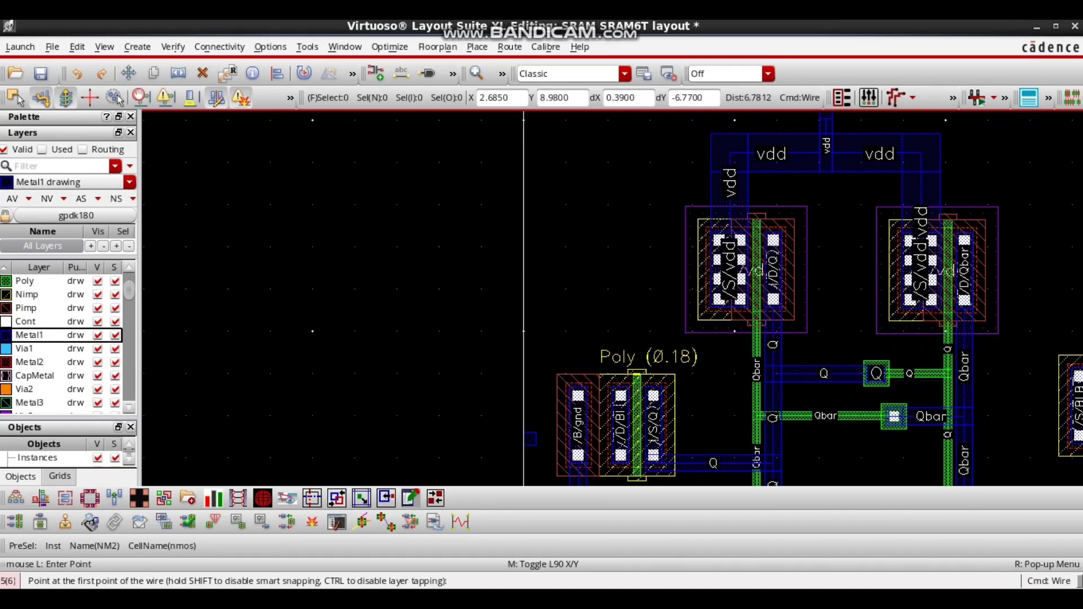
pyautogui.click(634, 331)
pyautogui.scroll(2, 635, 237)
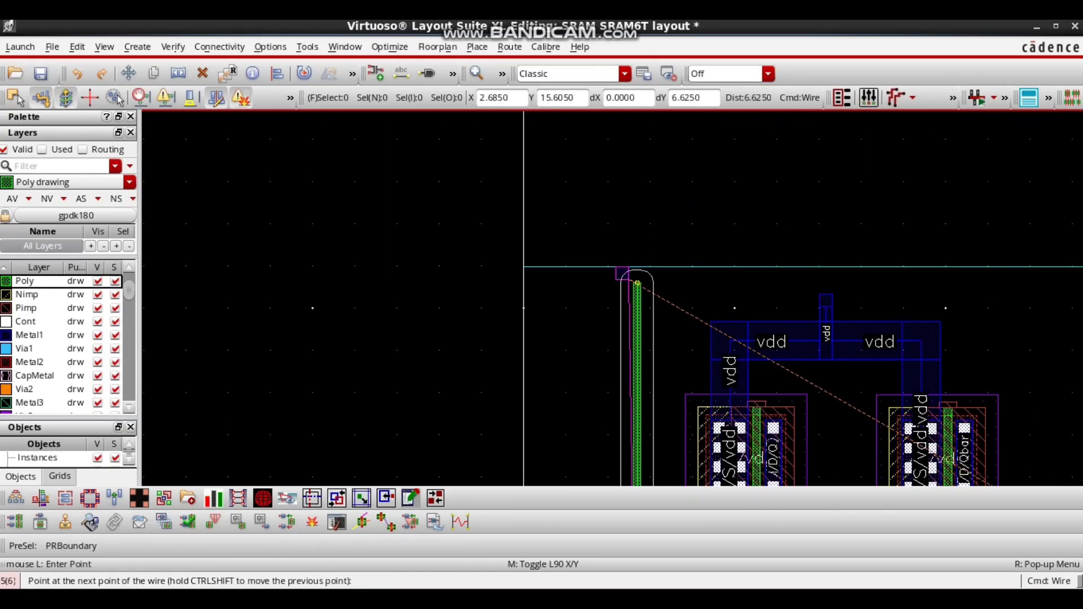
pyautogui.doubleClick(637, 305)
pyautogui.press('Escape')
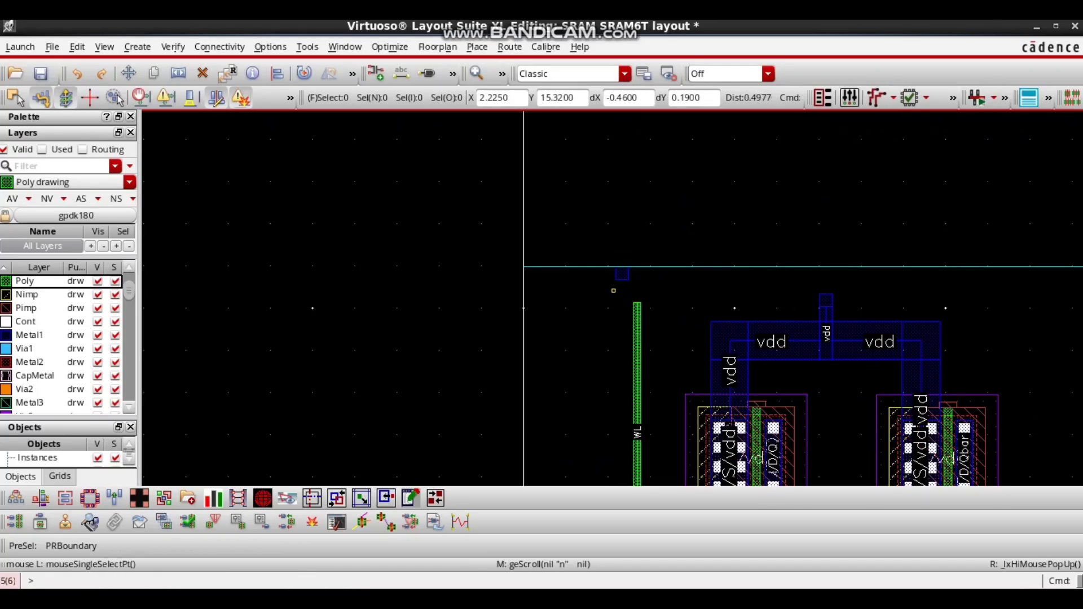
# Align the WL pin with the vertical Poly wire and route Metal1 from the pin down to overlap the wire's end.
pyautogui.click(622, 273)
pyautogui.press('m')
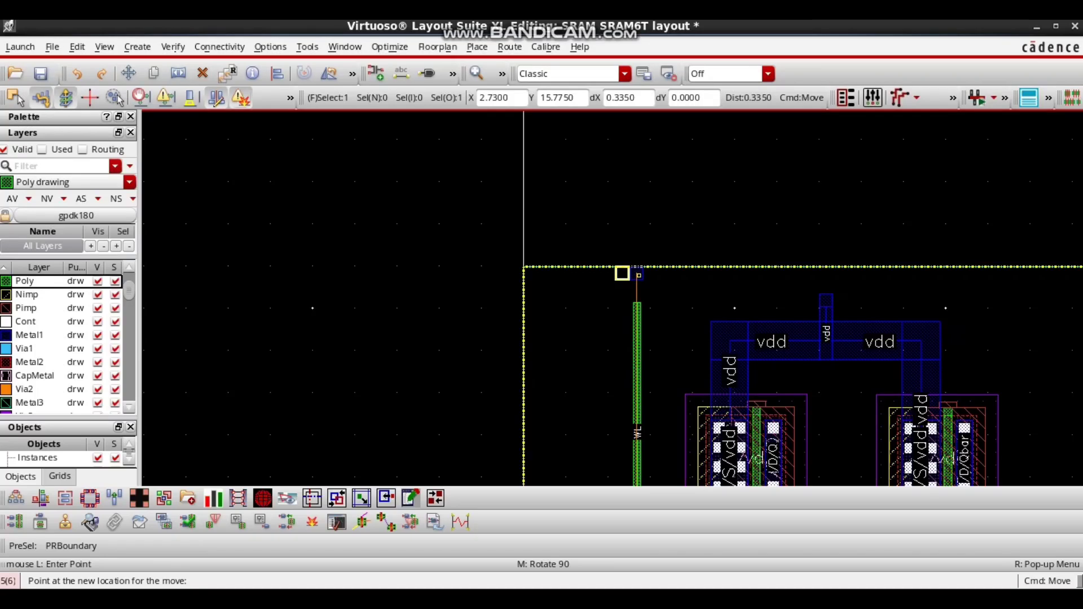
pyautogui.click(637, 274)
pyautogui.click(671, 280)
pyautogui.press('p')
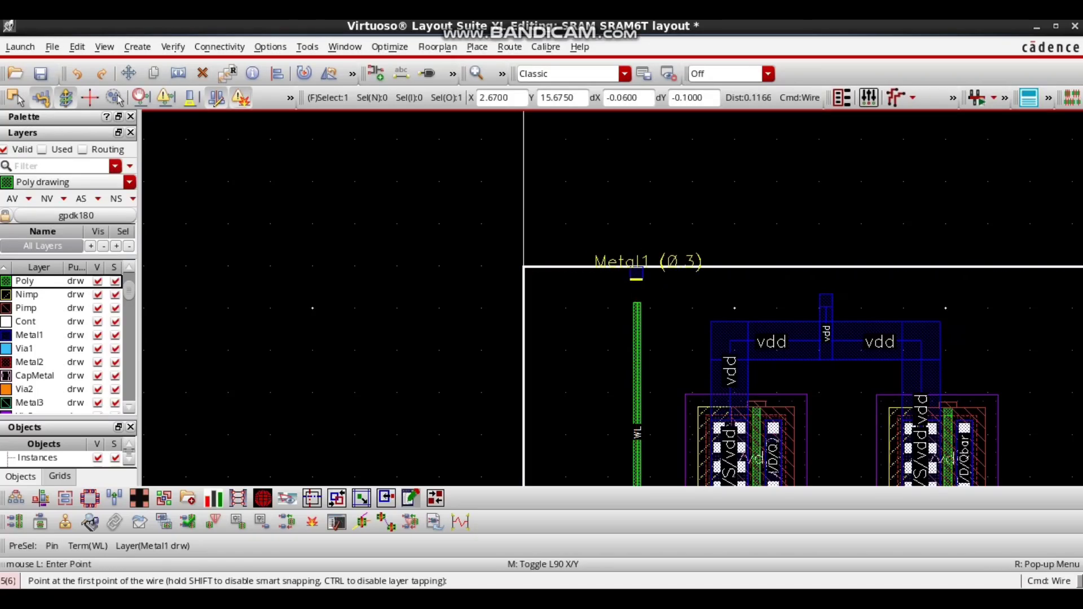
pyautogui.click(636, 280)
pyautogui.press('BackSpace')
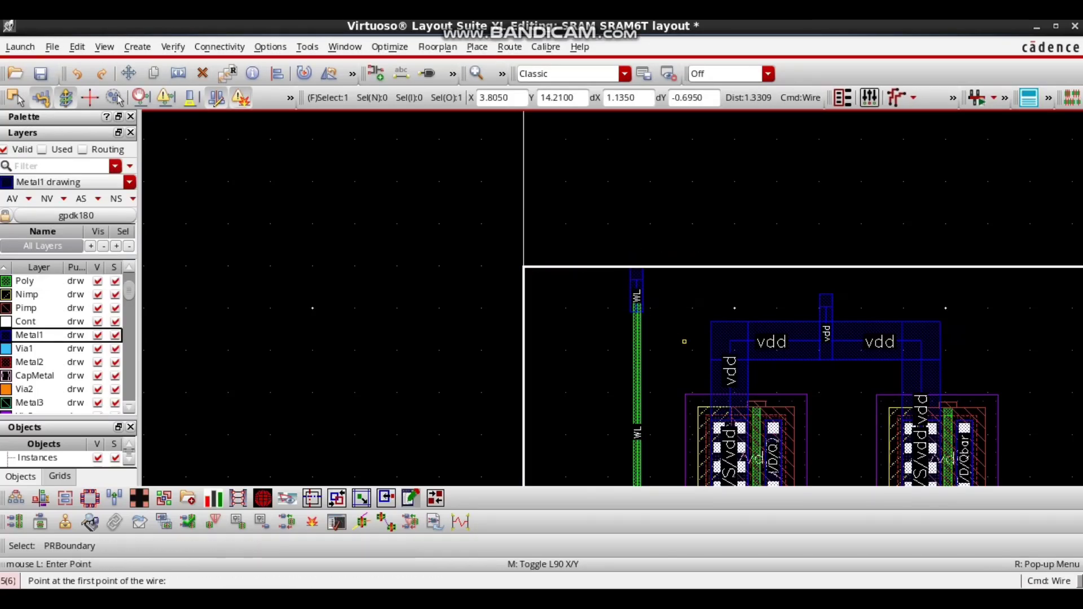
# Place a Metal1-to-Poly via where the WL Metal1 and Poly wires overlap.
pyautogui.press('o')
pyautogui.press('Return')
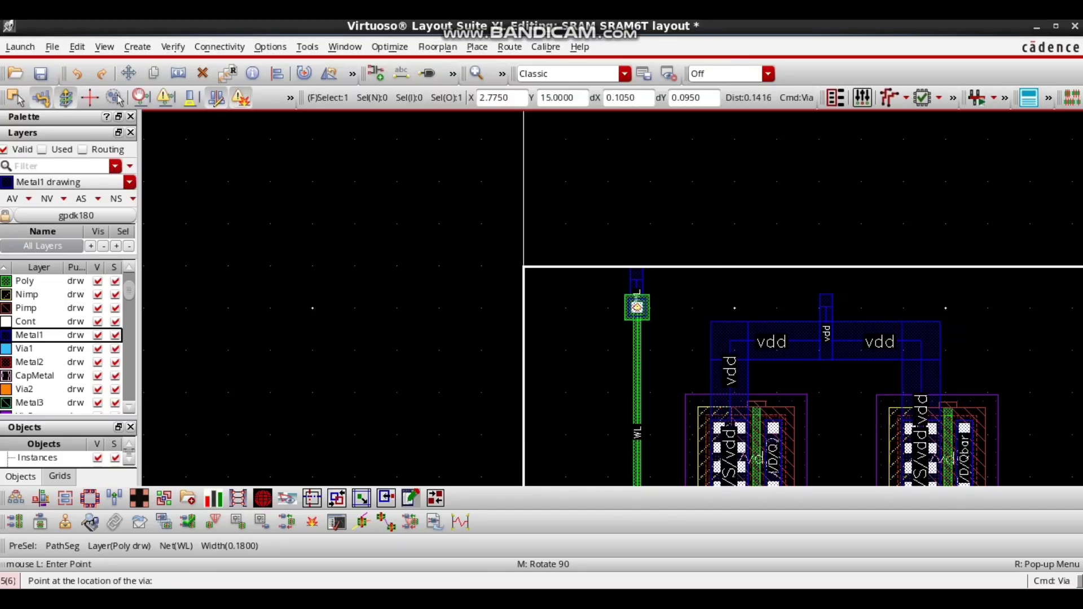
pyautogui.keyDown('ctrl'); pyautogui.scroll(1, 636, 305); pyautogui.keyUp('ctrl')
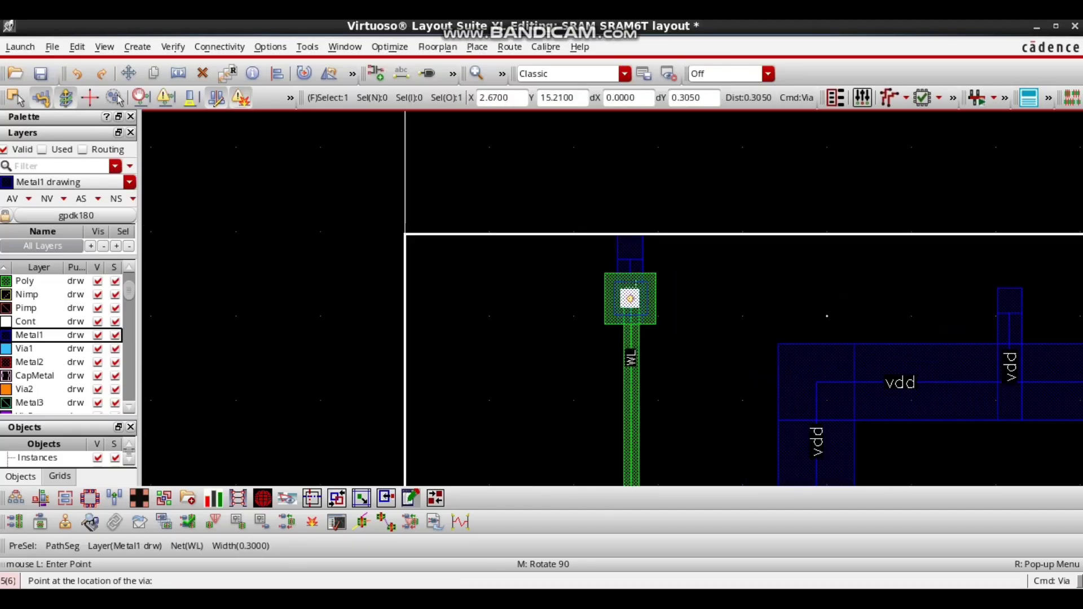
pyautogui.click(630, 298)
pyautogui.press('Escape')
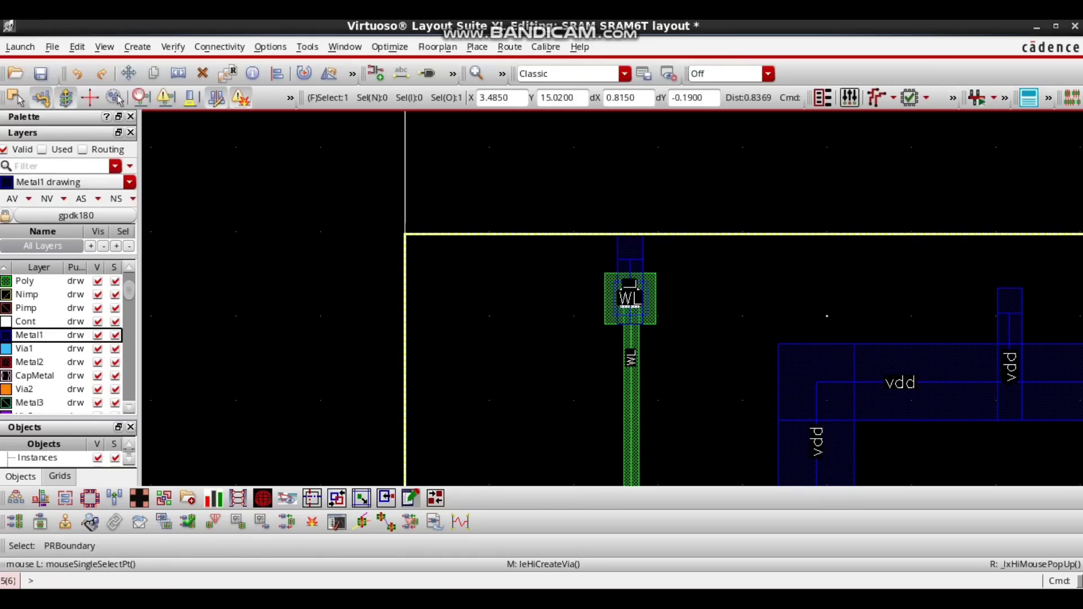
pyautogui.keyDown('ctrl'); pyautogui.scroll(-2, 680, 268); pyautogui.keyUp('ctrl')
pyautogui.click(626, 317)
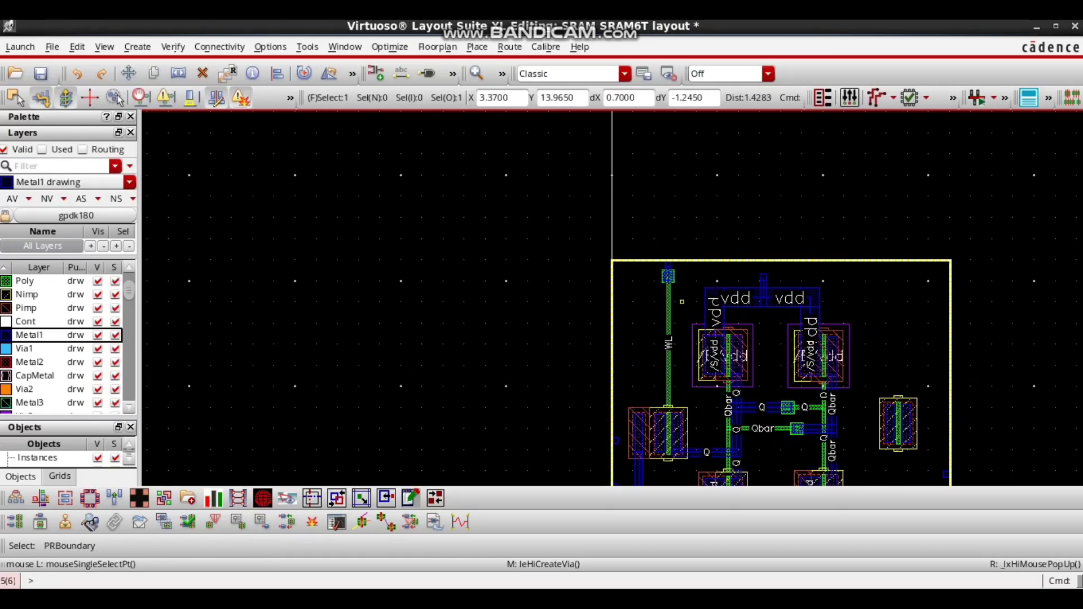
# Move the Bl pin from the layout's left edge to just above NM2's drain.
pyautogui.moveTo(400, 23)
pyautogui.press('f')
pyautogui.scroll(1, 457, 337)
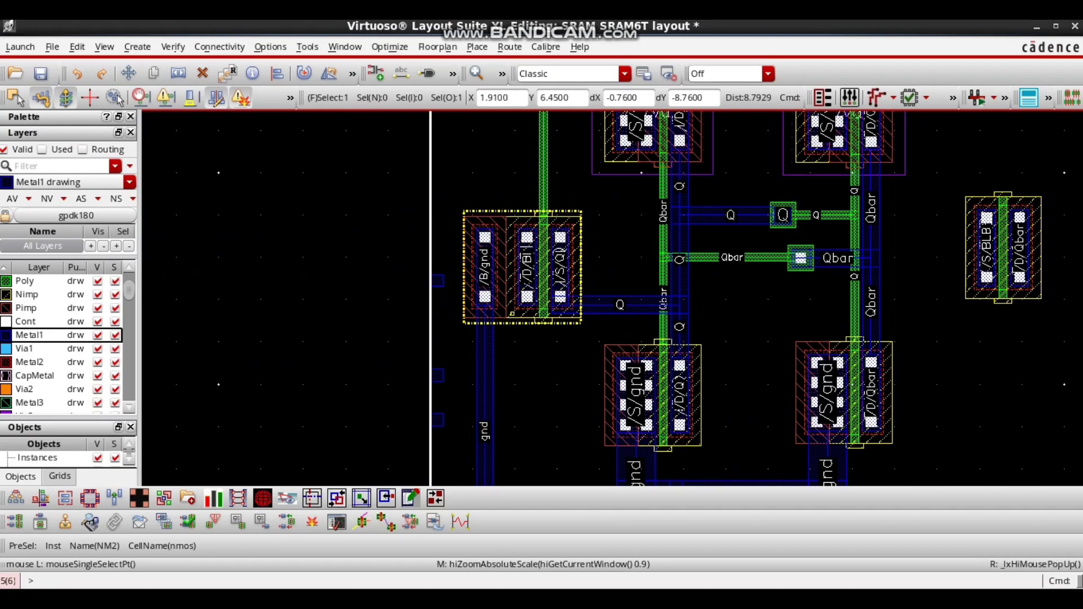
pyautogui.keyDown('ctrl'); pyautogui.scroll(3, 437, 280); pyautogui.keyUp('ctrl')
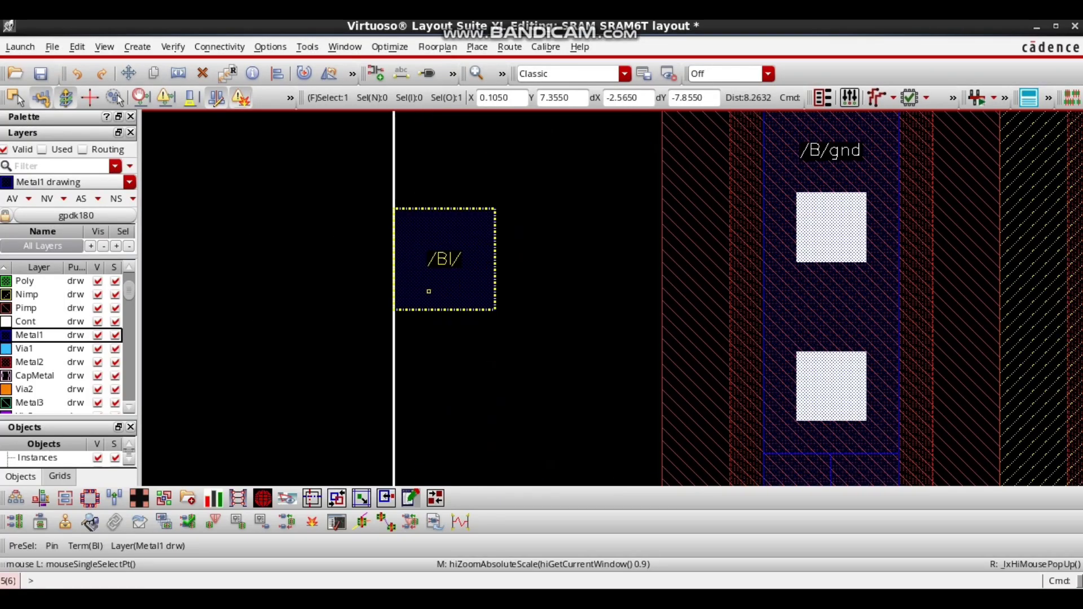
pyautogui.keyDown('ctrl'); pyautogui.scroll(-2, 428, 290); pyautogui.keyUp('ctrl')
pyautogui.press('m')
pyautogui.click(436, 118)
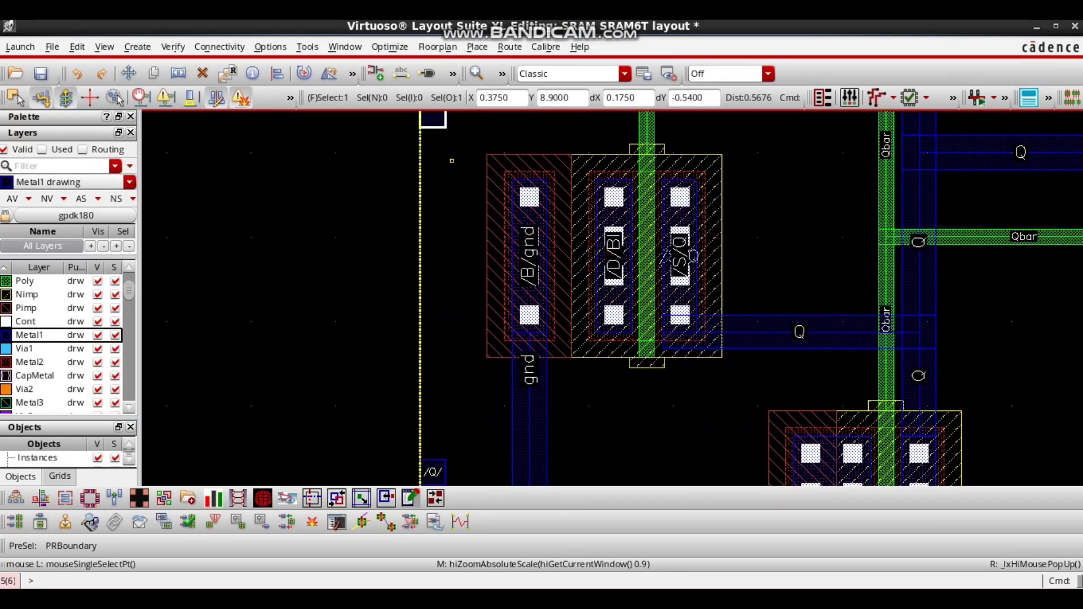
pyautogui.scroll(2, 446, 158)
pyautogui.moveTo(435, 209); pyautogui.dragTo(610, 155)
# Route Bl in Metal1 vertically between the Bl pin and NM2's drain.
pyautogui.press('p')
pyautogui.click(614, 277)
pyautogui.press('Return')
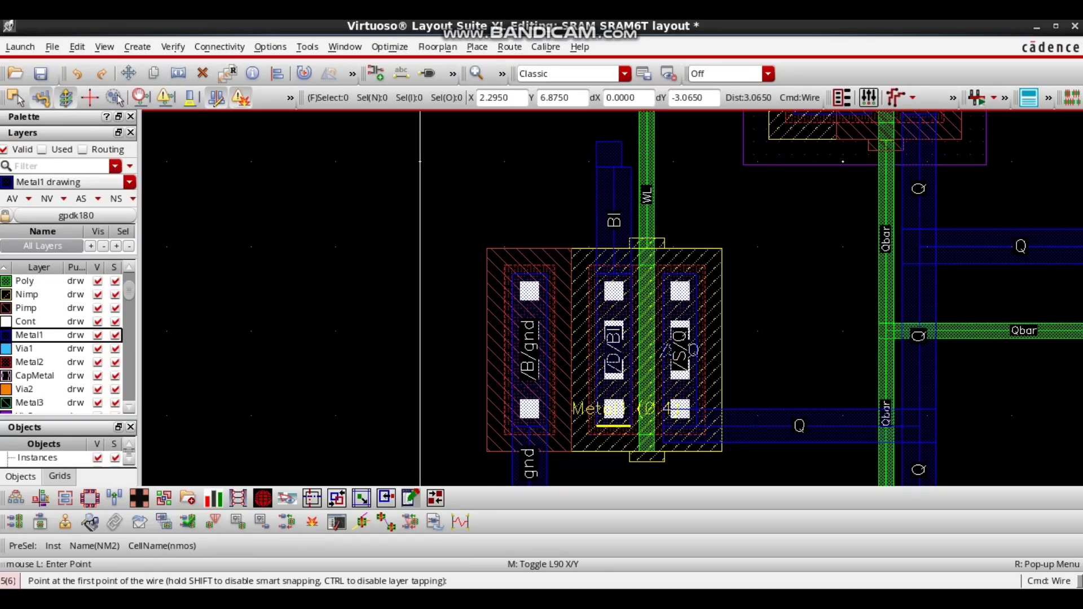
pyautogui.press('Escape')
pyautogui.moveTo(612, 163); pyautogui.dragTo(635, 164)
pyautogui.click(438, 270)
pyautogui.scroll(-2, 435, 271)
pyautogui.press('f')
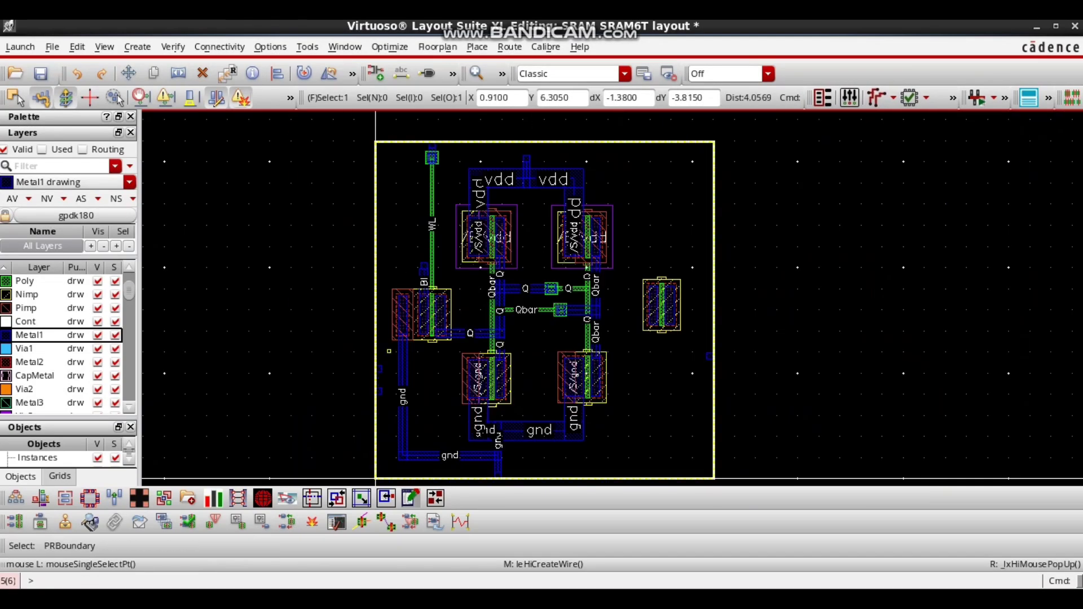
pyautogui.hotkey('shift', 'z')
pyautogui.scroll(2, 482, 400)
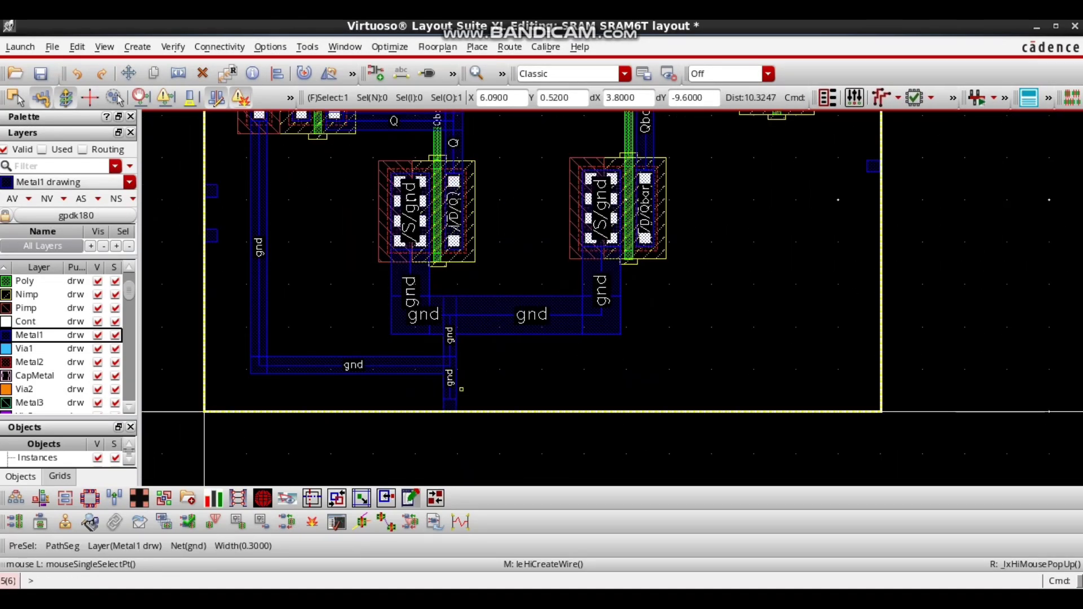
# Set the body tie type of the right access transistor NM8 to Detached.
pyautogui.scroll(1, 213, 196)
pyautogui.scroll(1, 223, 362)
pyautogui.scroll(-3, 225, 363)
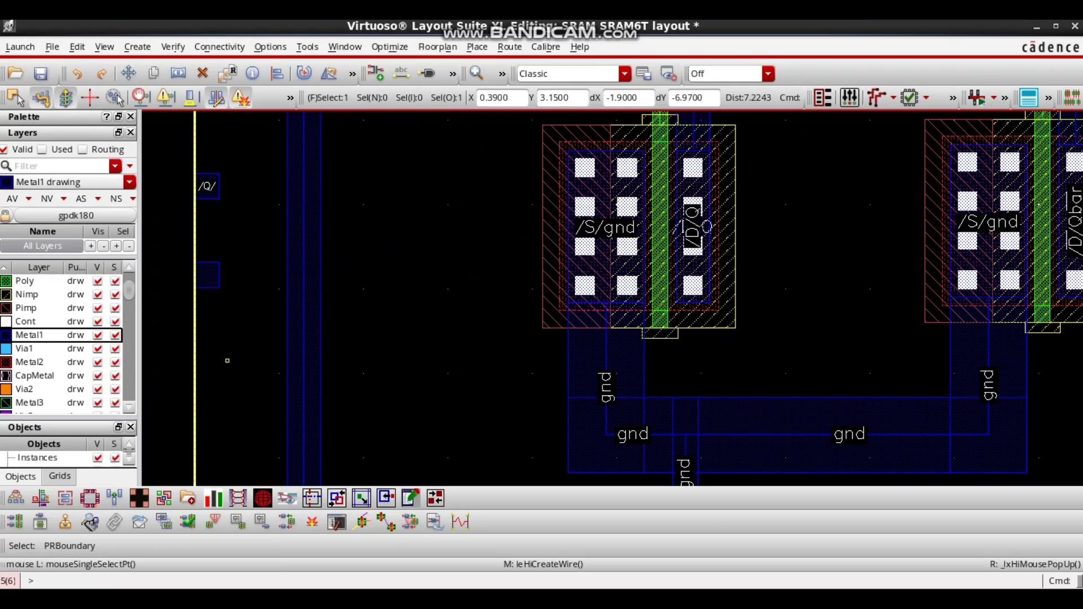
pyautogui.scroll(1, 526, 225)
pyautogui.click(485, 272)
pyautogui.press('q')
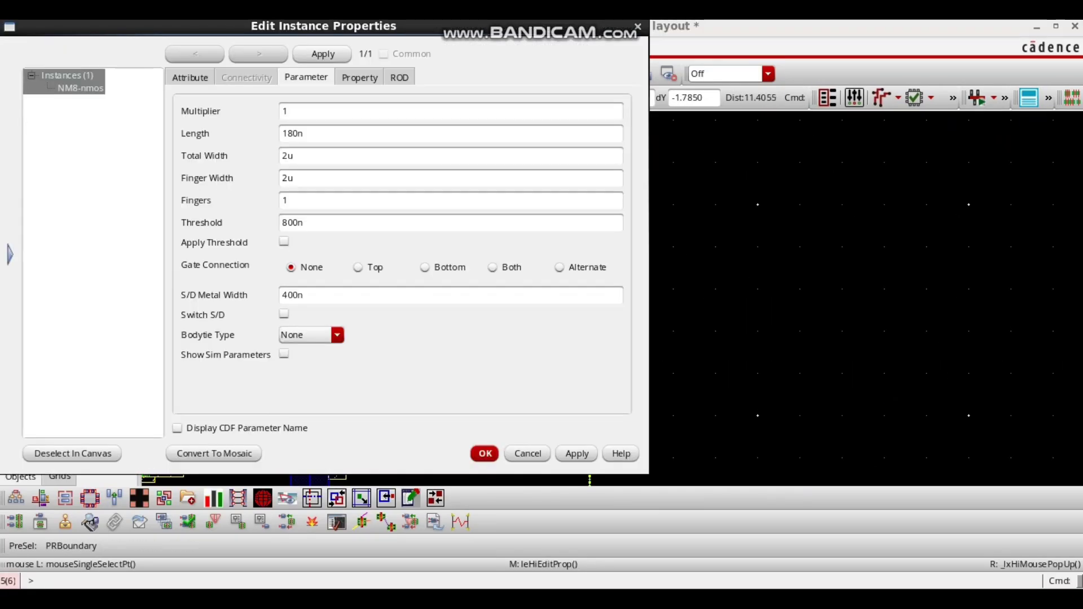
pyautogui.click(337, 335)
pyautogui.click(310, 379)
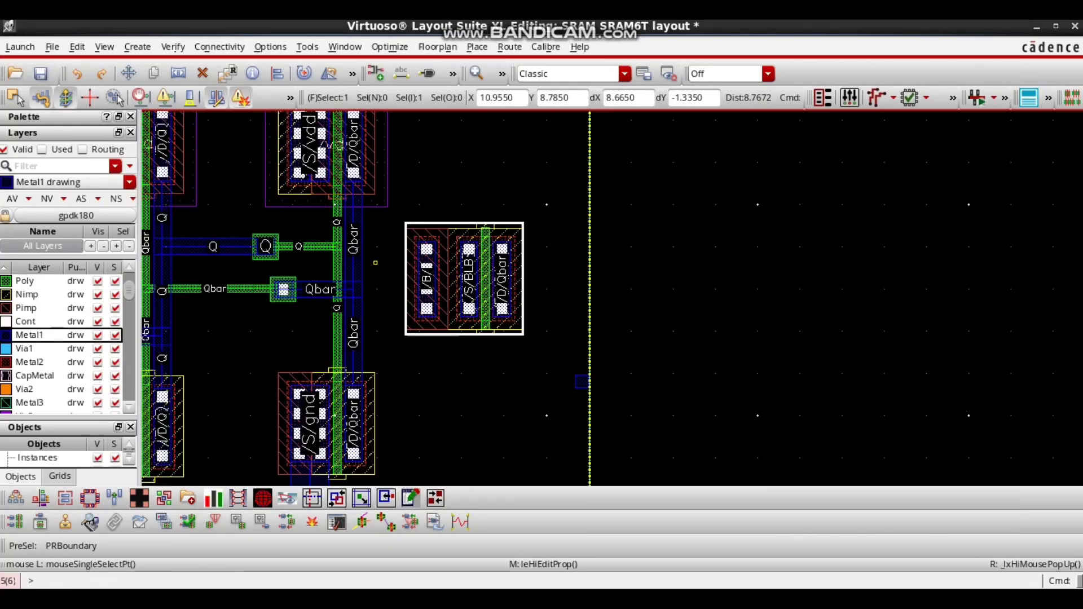
# Enable the right tap of NM8's detached body tie and disable its left tap.
pyautogui.click(464, 287)
pyautogui.press('q')
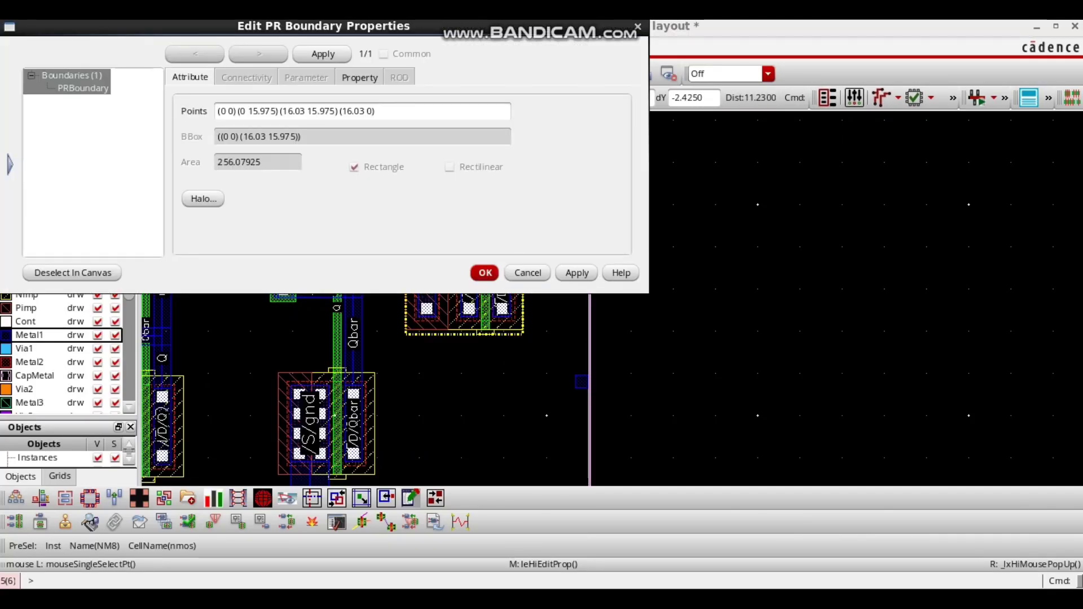
pyautogui.press('Escape')
pyautogui.click(469, 314)
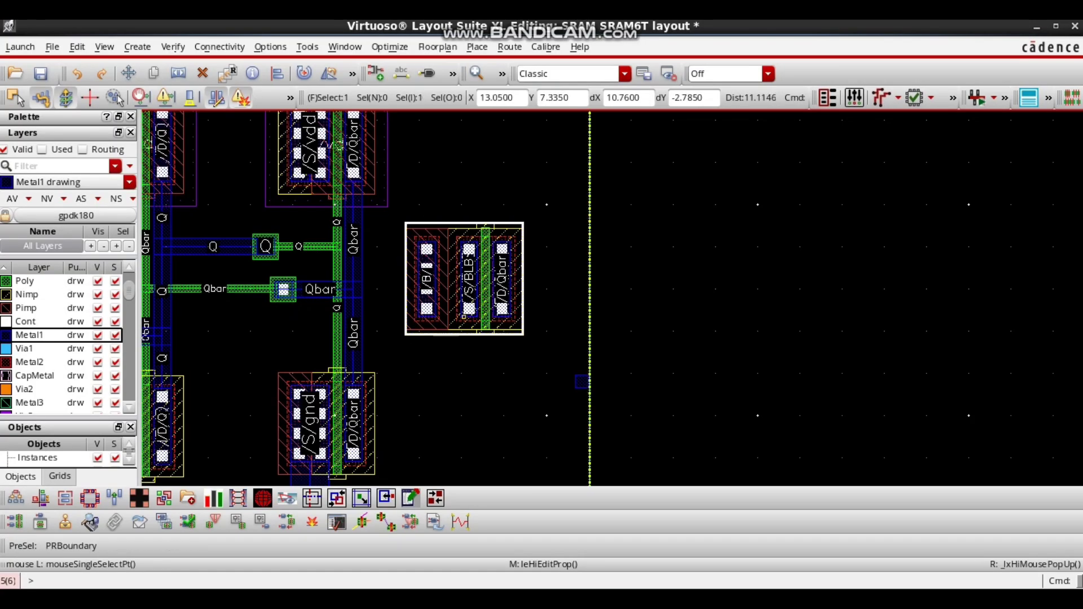
pyautogui.press('q')
pyautogui.click(306, 78)
pyautogui.click(336, 335)
pyautogui.click(310, 380)
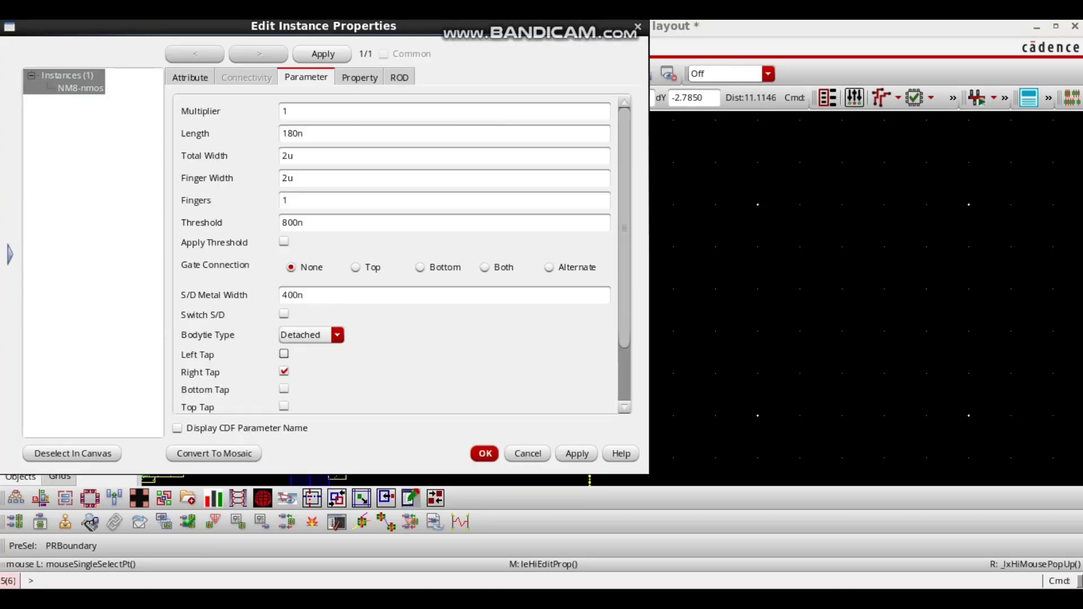
pyautogui.press('Return')
# Shift NM8 slightly down and to the left, keeping it beside the Qbar wire.
pyautogui.click(515, 281)
pyautogui.click(497, 281)
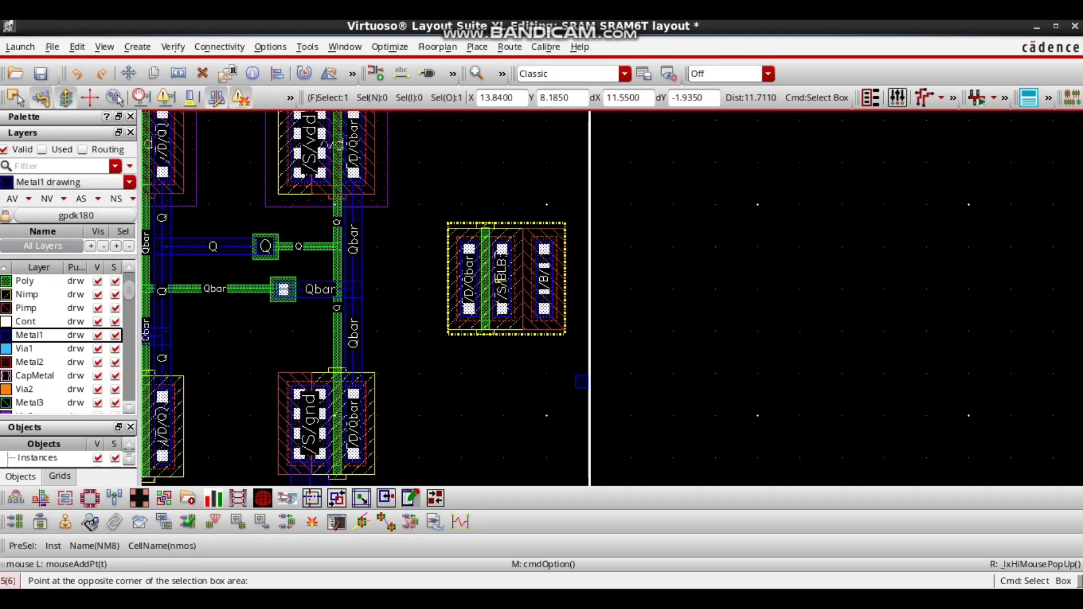
pyautogui.moveTo(482, 262)
pyautogui.mouseDown()
pyautogui.moveTo(465, 262)
pyautogui.moveTo(472, 275)
pyautogui.mouseUp()
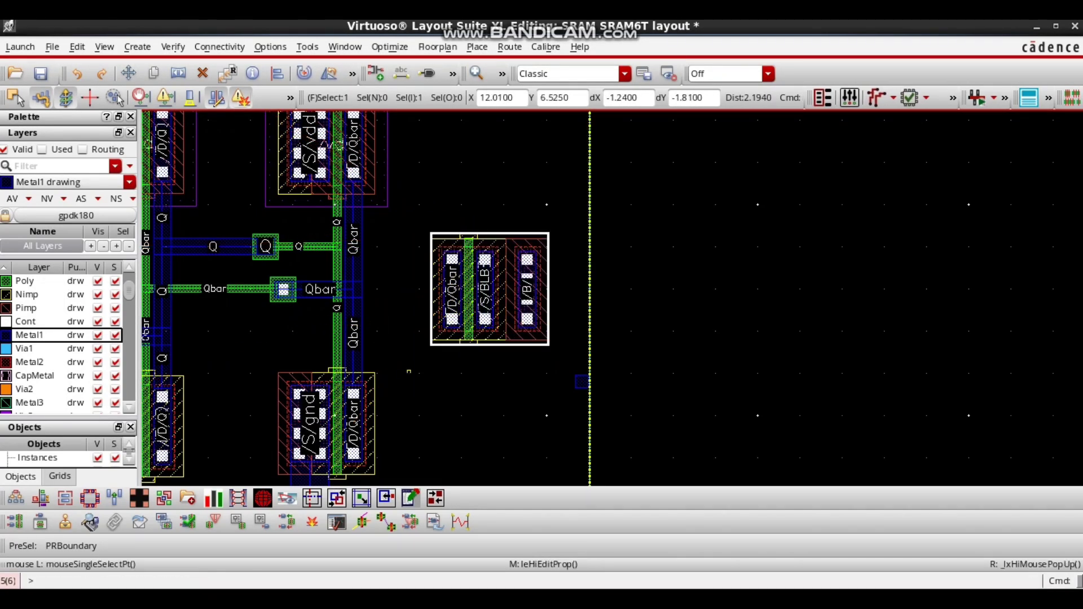
# Route Metal1 horizontally from the lower end of NM8's Qbar drain to the vertical Qbar wire.
pyautogui.click(117, 99)
pyautogui.click(451, 324)
pyautogui.doubleClick(361, 326)
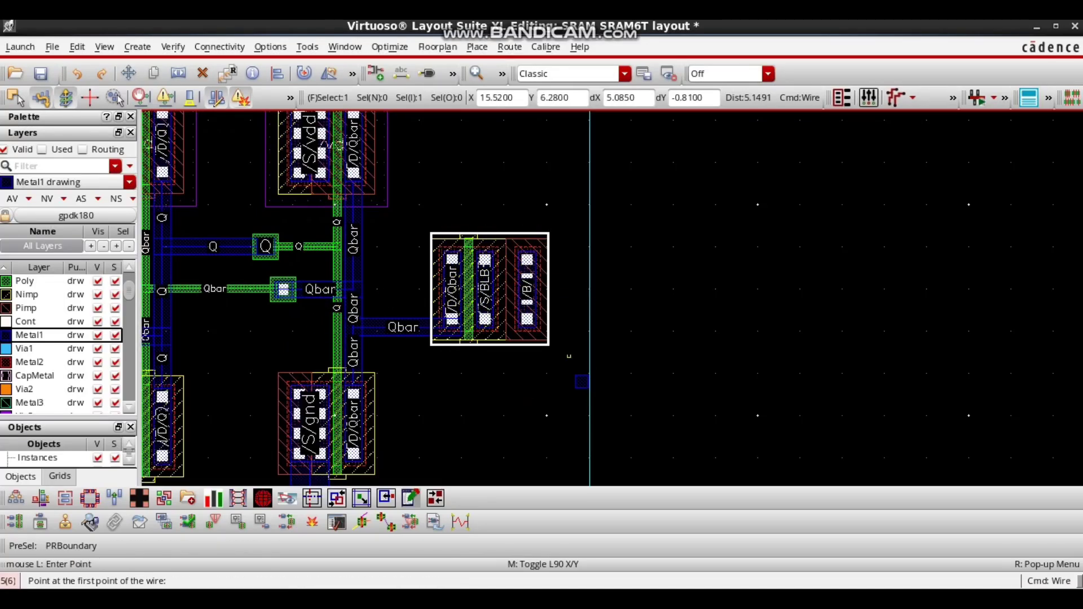
pyautogui.scroll(2, 584, 404)
pyautogui.press('Escape')
# Move the BLB pin from the layout's right edge to directly below NM8's BLB source.
pyautogui.click(567, 343)
pyautogui.moveTo(567, 343); pyautogui.dragTo(350, 343)
pyautogui.scroll(-2, 325, 307)
pyautogui.scroll(1, 311, 264)
pyautogui.click(360, 372)
pyautogui.click(360, 373)
pyautogui.press('m')
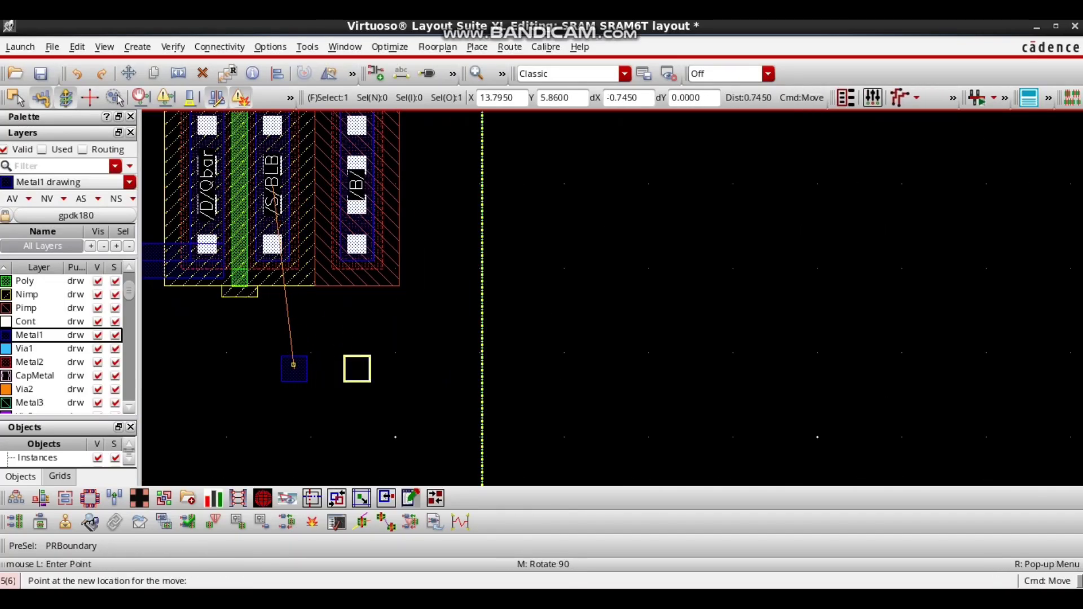
pyautogui.click(273, 365)
# Route BLB in Metal1 vertically between the BLB pin and NM8's source.
pyautogui.press('p')
pyautogui.click(273, 369)
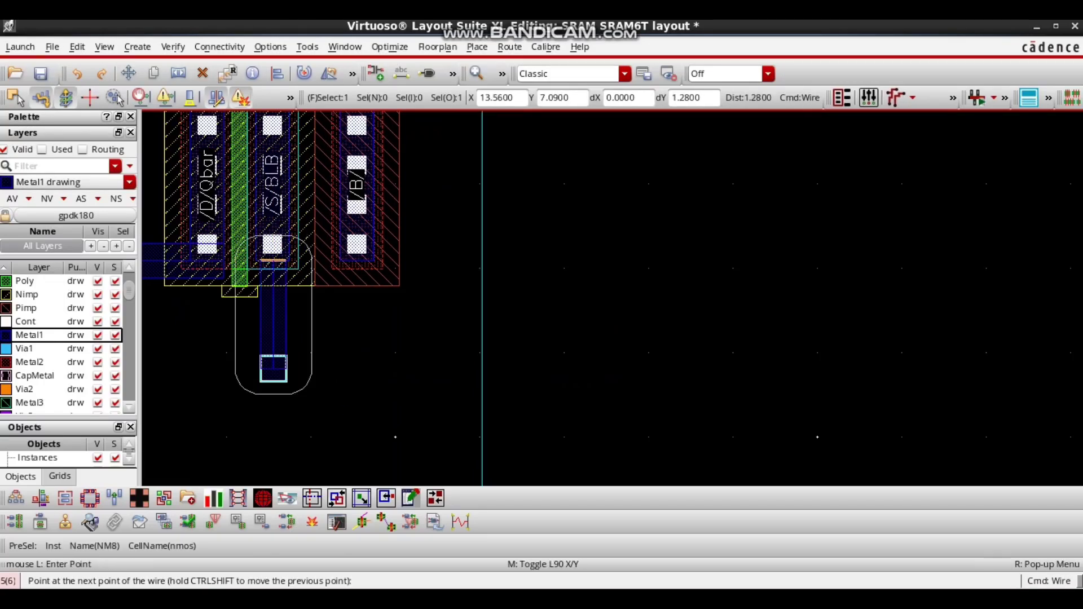
pyautogui.doubleClick(273, 261)
pyautogui.press('Escape')
pyautogui.press('p')
pyautogui.click(273, 261)
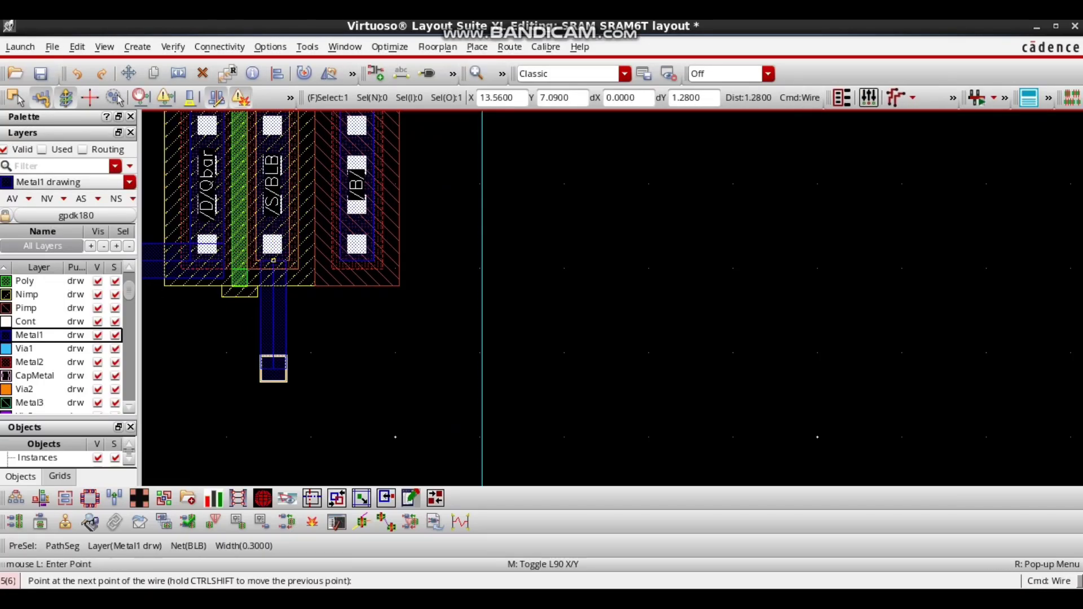
pyautogui.press('Escape')
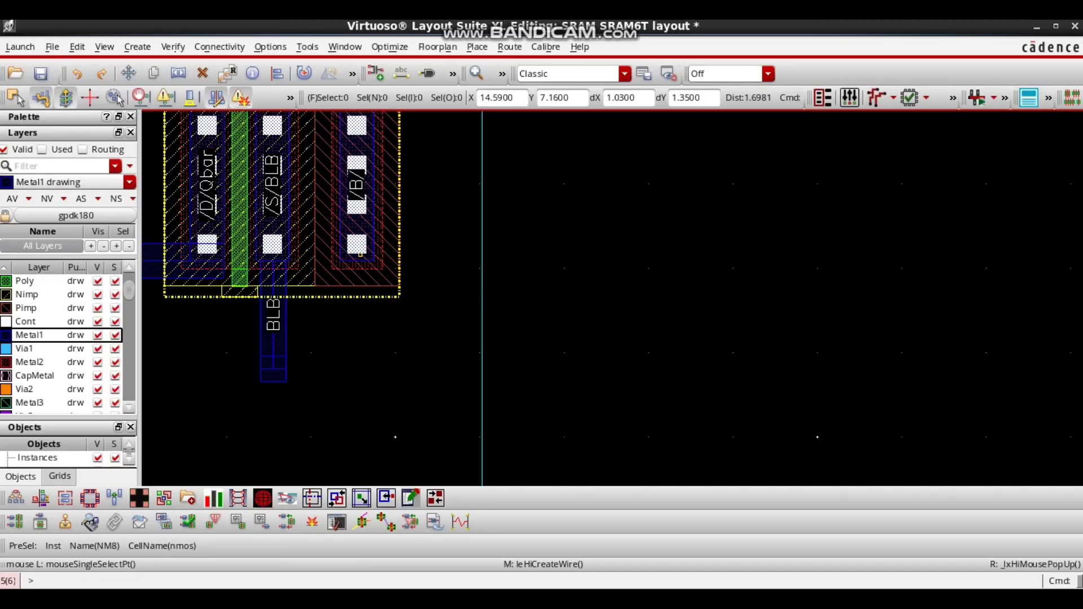
# Route Metal1 from NM8's body tie down and across to the vertical gnd wire, checking the body connection in the schematic.
pyautogui.press('p')
pyautogui.click(357, 261)
pyautogui.hotkey('alt', 'Tab')
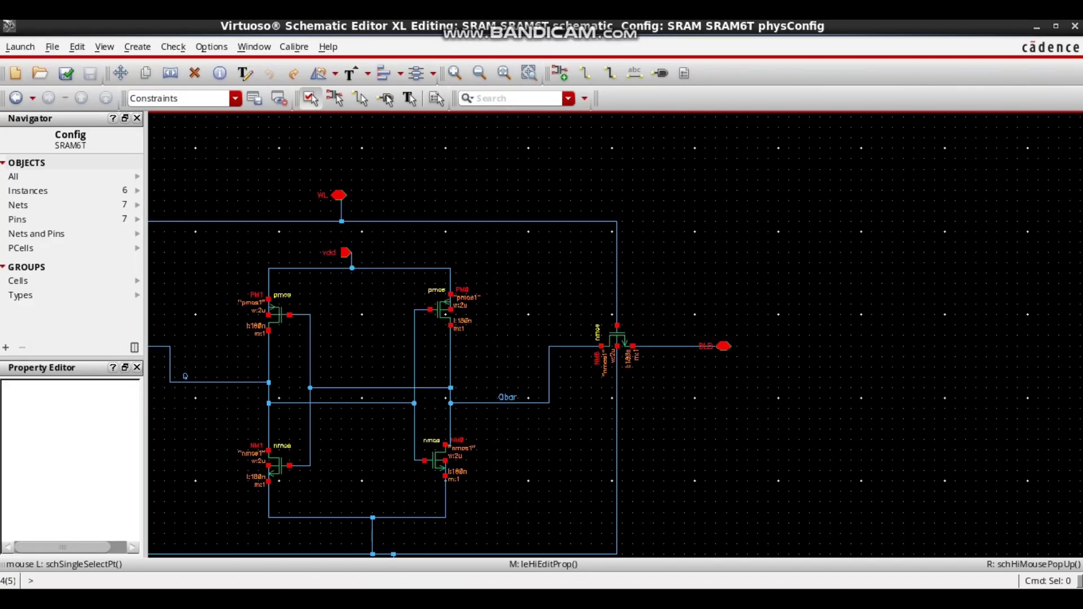
pyautogui.press('f')
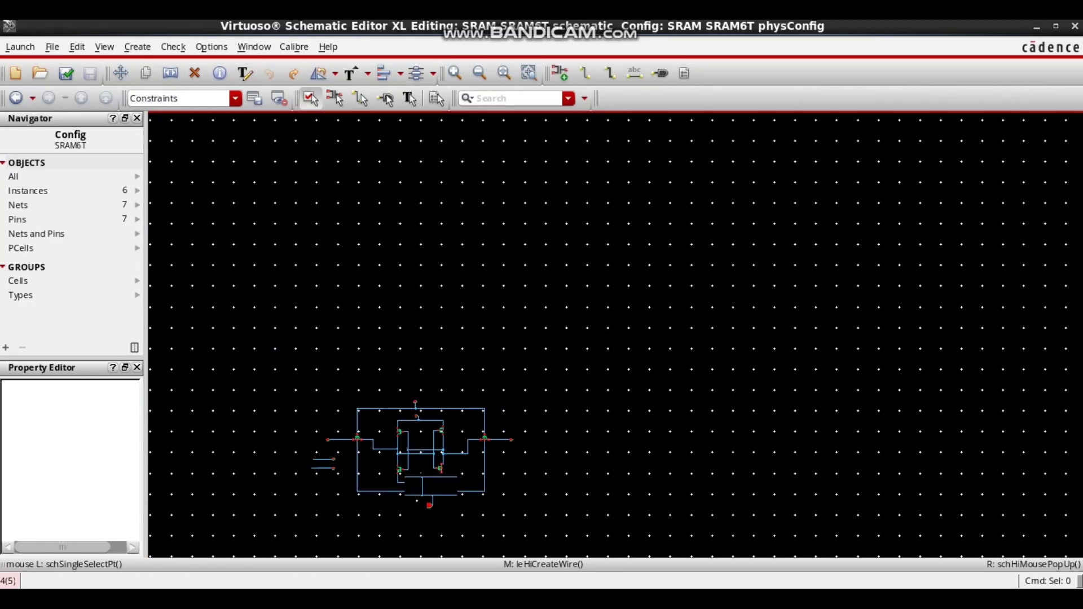
pyautogui.hotkey('alt', 'Tab')
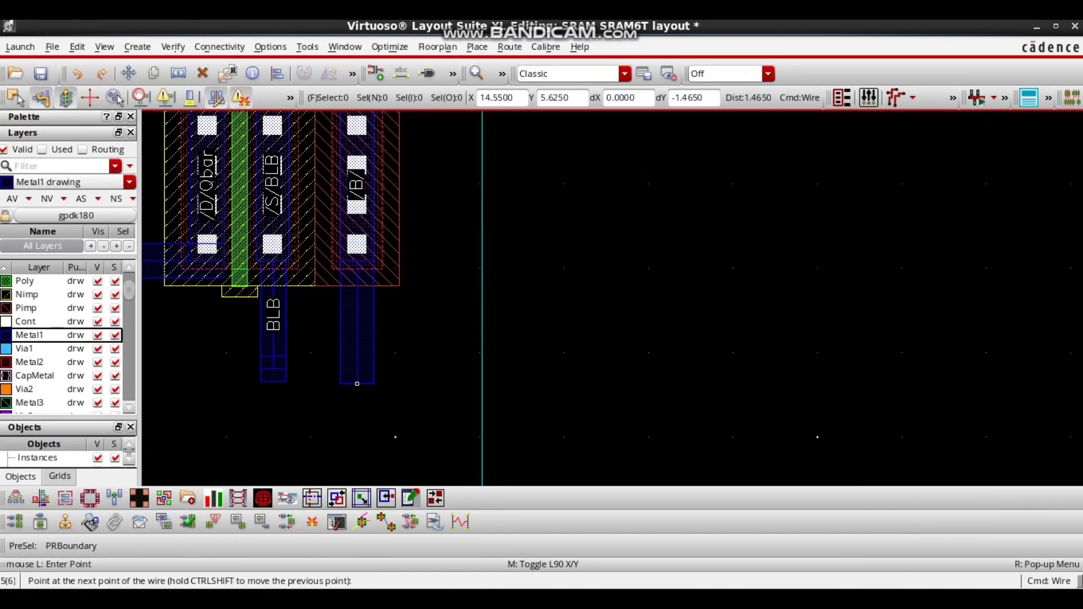
pyautogui.scroll(-2, 357, 375)
pyautogui.scroll(-2, 357, 445)
pyautogui.click(357, 379)
pyautogui.keyDown('ctrl'); pyautogui.scroll(2, 169, 375); pyautogui.keyUp('ctrl')
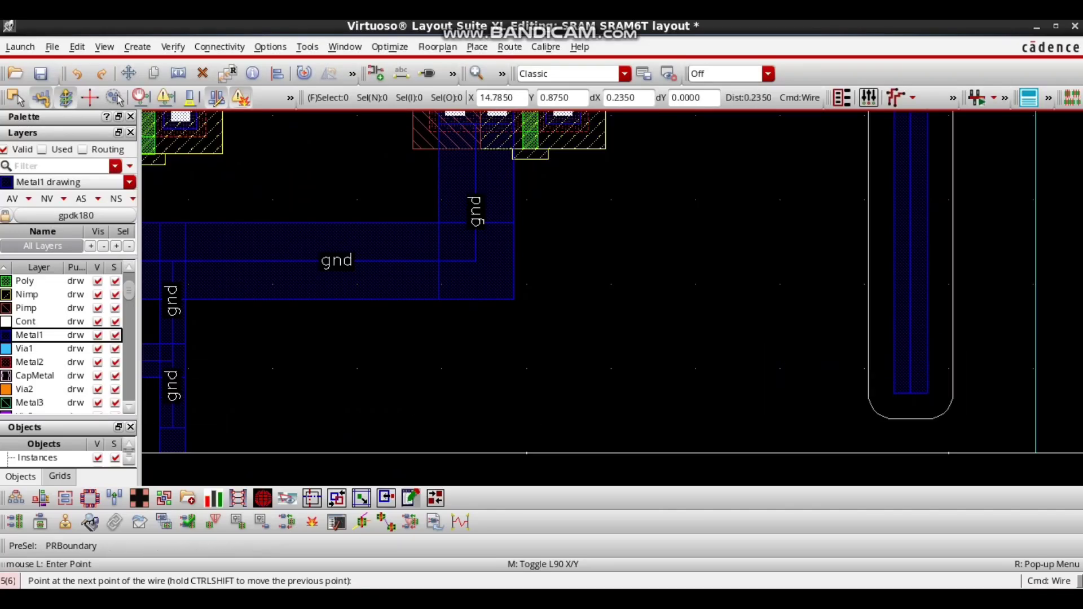
pyautogui.doubleClick(172, 399)
# Route Poly from NM8's gate up to the layout's upper edge and across toward the WL pin, checking the schematic connection.
pyautogui.keyDown('ctrl'); pyautogui.scroll(-2, 644, 322); pyautogui.keyUp('ctrl')
pyautogui.keyDown('ctrl'); pyautogui.scroll(-1, 636, 257); pyautogui.keyUp('ctrl')
pyautogui.keyDown('ctrl'); pyautogui.scroll(2, 652, 198); pyautogui.keyUp('ctrl')
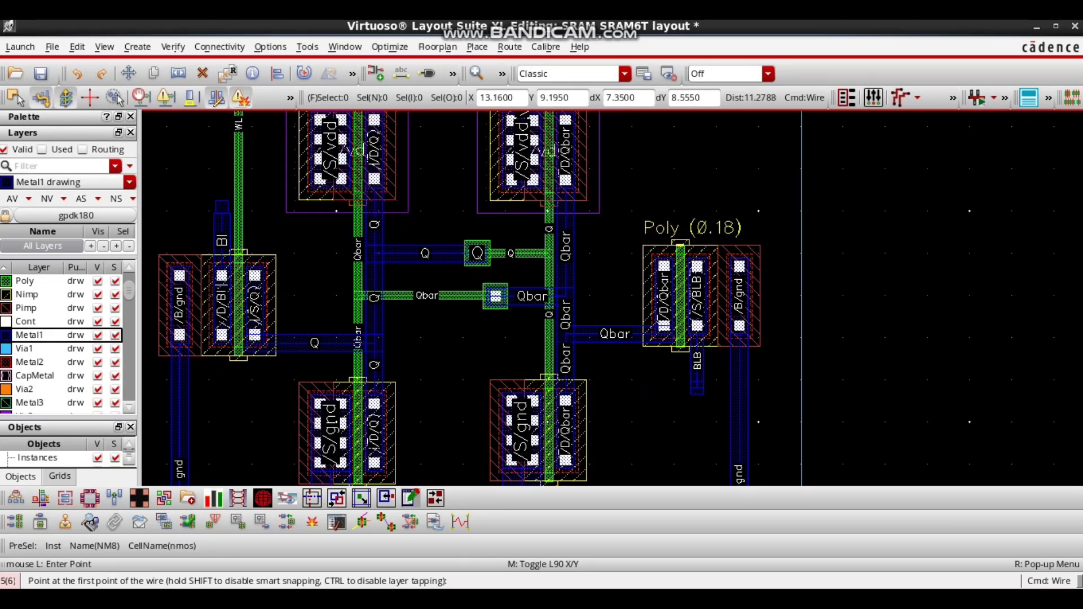
pyautogui.hotkey('alt', 'Tab')
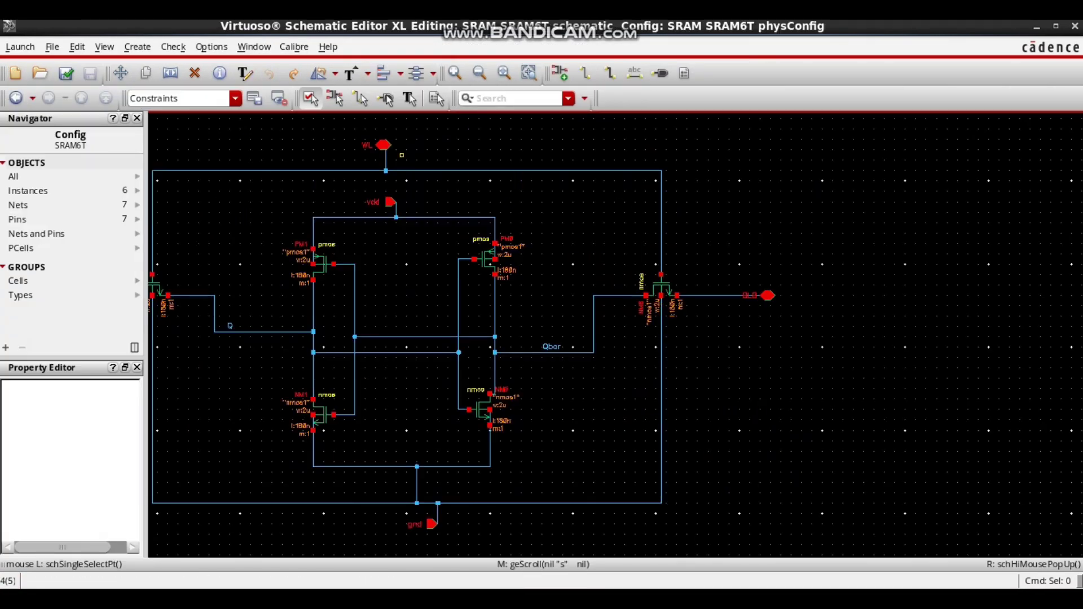
pyautogui.hotkey('alt', 'Tab')
pyautogui.click(680, 211)
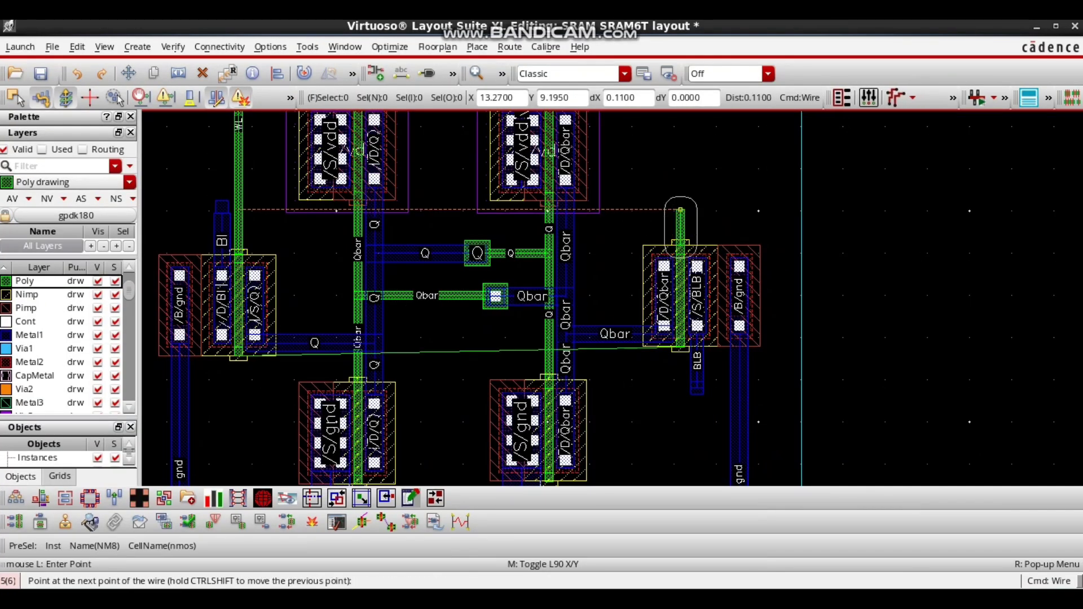
pyautogui.scroll(4, 680, 211)
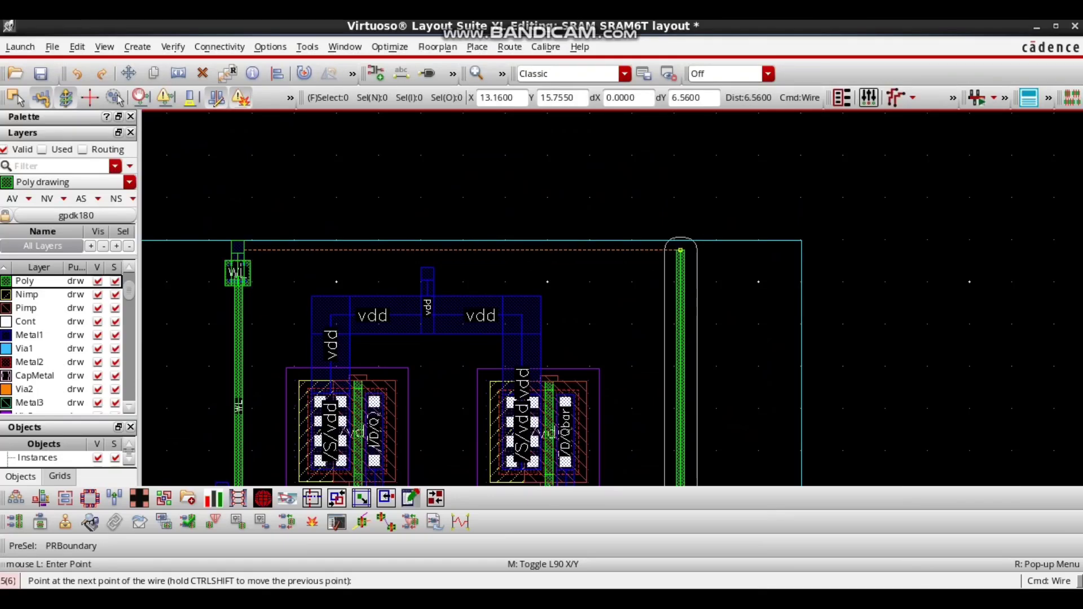
pyautogui.click(680, 243)
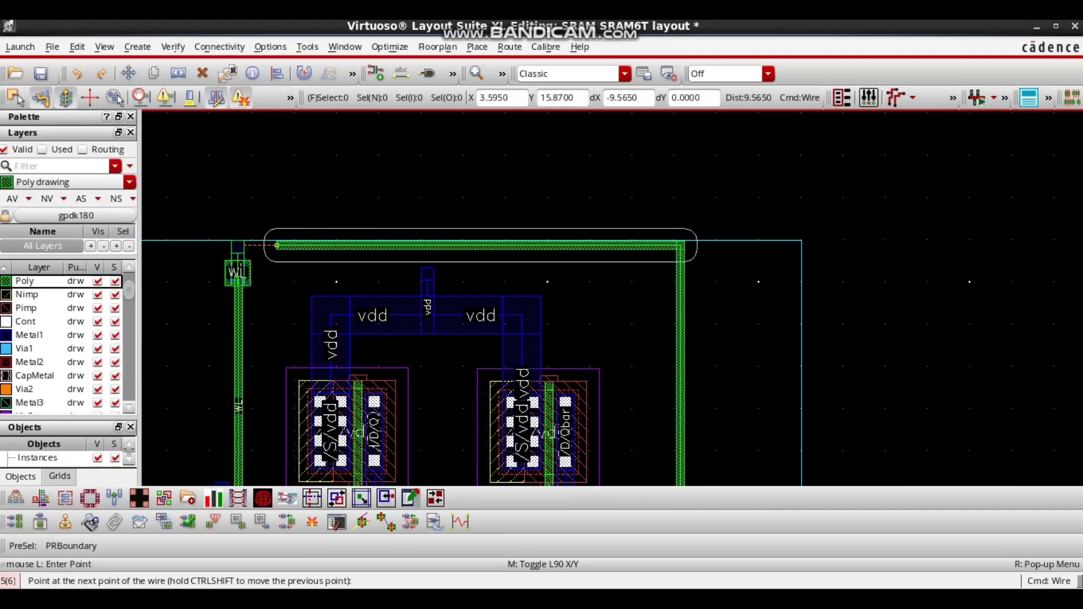
pyautogui.doubleClick(292, 245)
# Route Metal1 from the WL pin to overlap the horizontal Poly wire's end and place an M1_POLY1 via on the overlap.
pyautogui.click(244, 246)
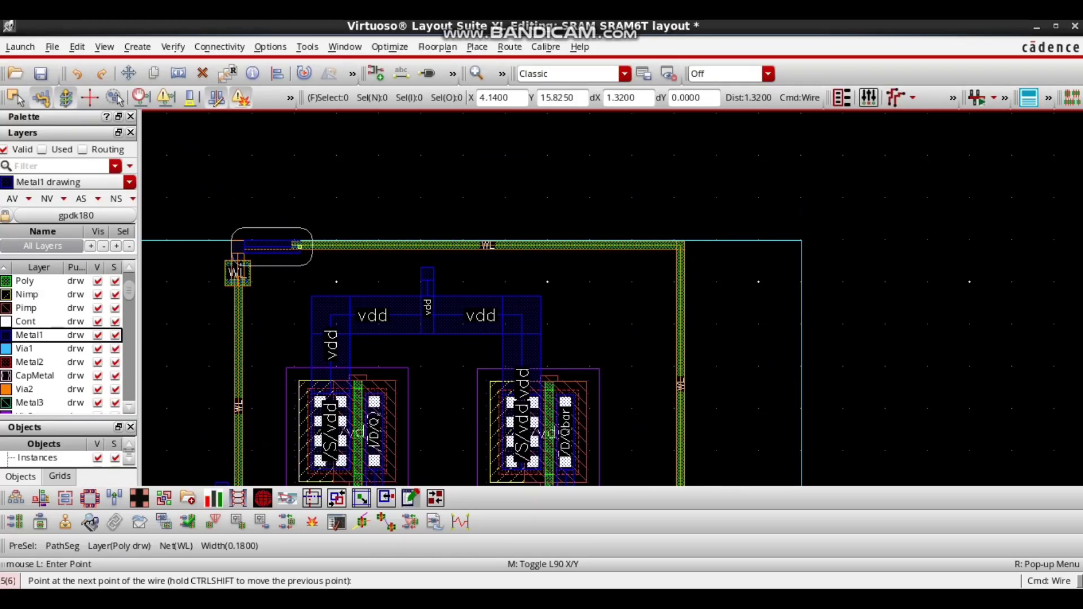
pyautogui.doubleClick(305, 247)
pyautogui.press('o')
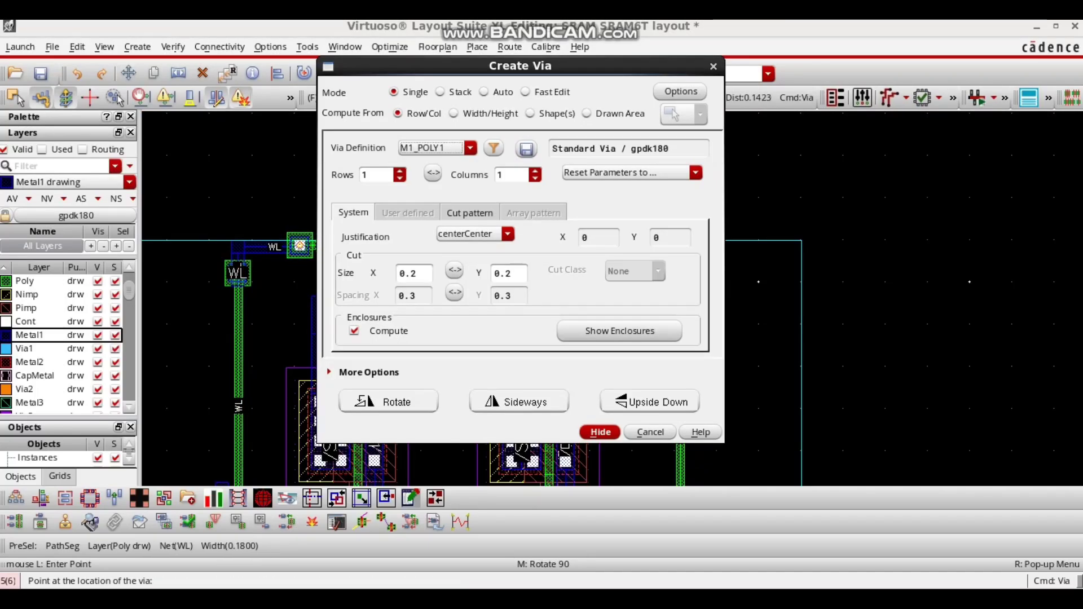
pyautogui.press('Escape')
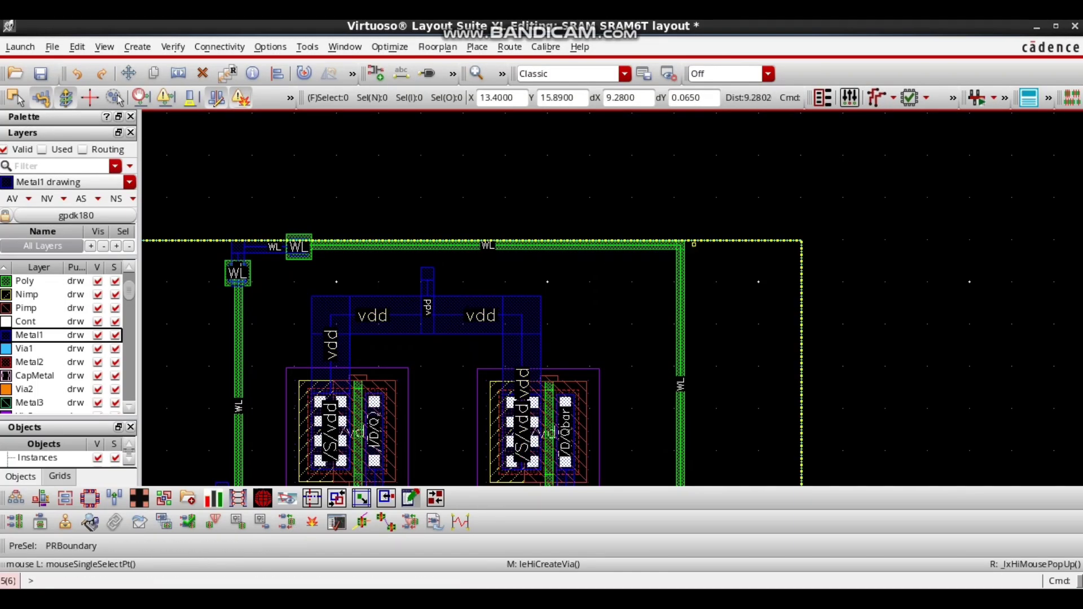
# Stretch the PR boundary's upper edge upward to clear the horizontal WL Poly wire.
pyautogui.press('s')
pyautogui.click(713, 241)
pyautogui.click(713, 216)
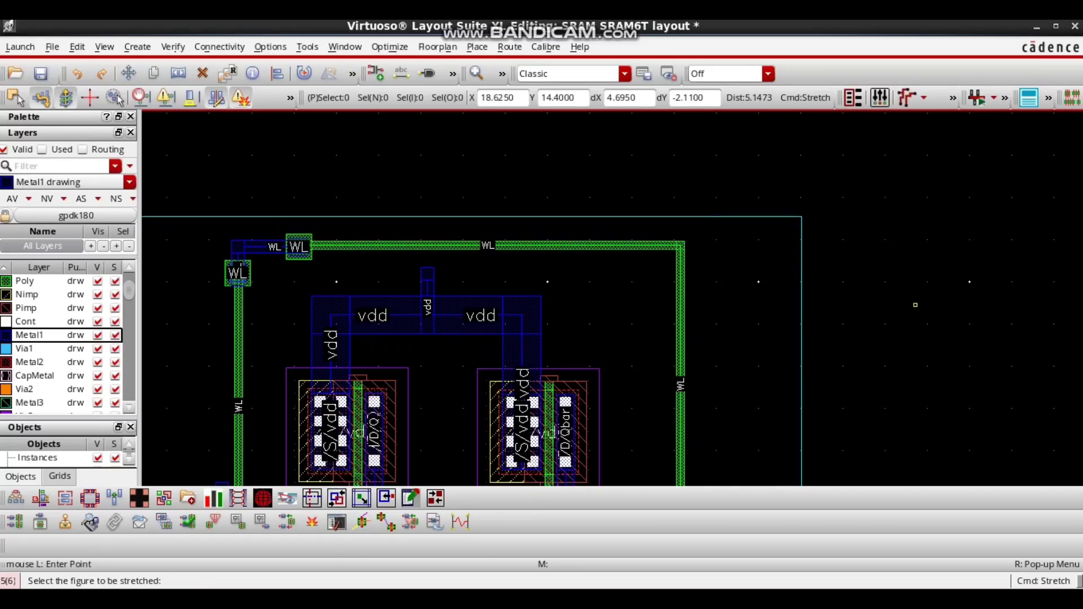
pyautogui.press('Escape')
# Move the Q pin from the layout's left edge to just above the horizontal Q wire beside the left access transistor.
pyautogui.press('f')
pyautogui.scroll(1, 437, 401)
pyautogui.scroll(1, 451, 340)
pyautogui.scroll(1, 523, 410)
pyautogui.scroll(-2, 538, 299)
pyautogui.scroll(1, 554, 296)
pyautogui.scroll(-1, 619, 350)
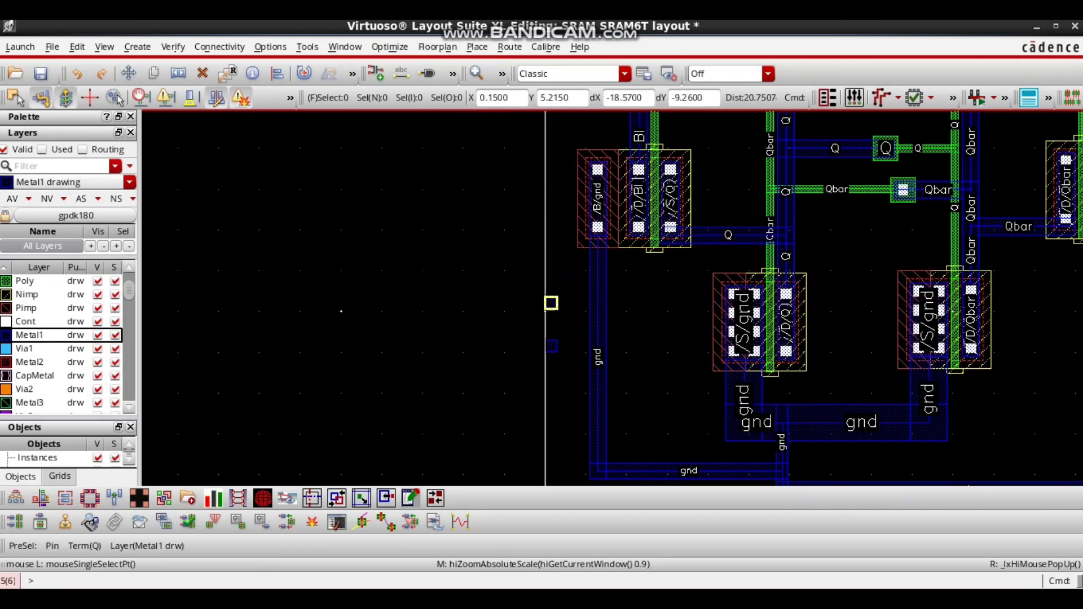
pyautogui.moveTo(551, 303); pyautogui.dragTo(688, 303)
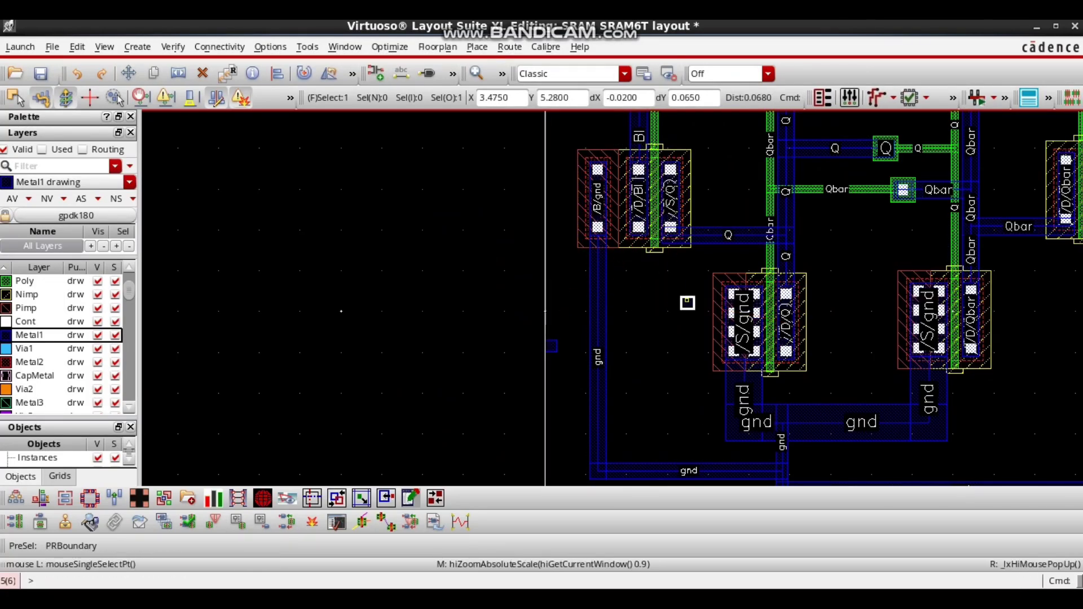
pyautogui.click(684, 154)
pyautogui.scroll(1, 686, 153)
pyautogui.click(682, 156)
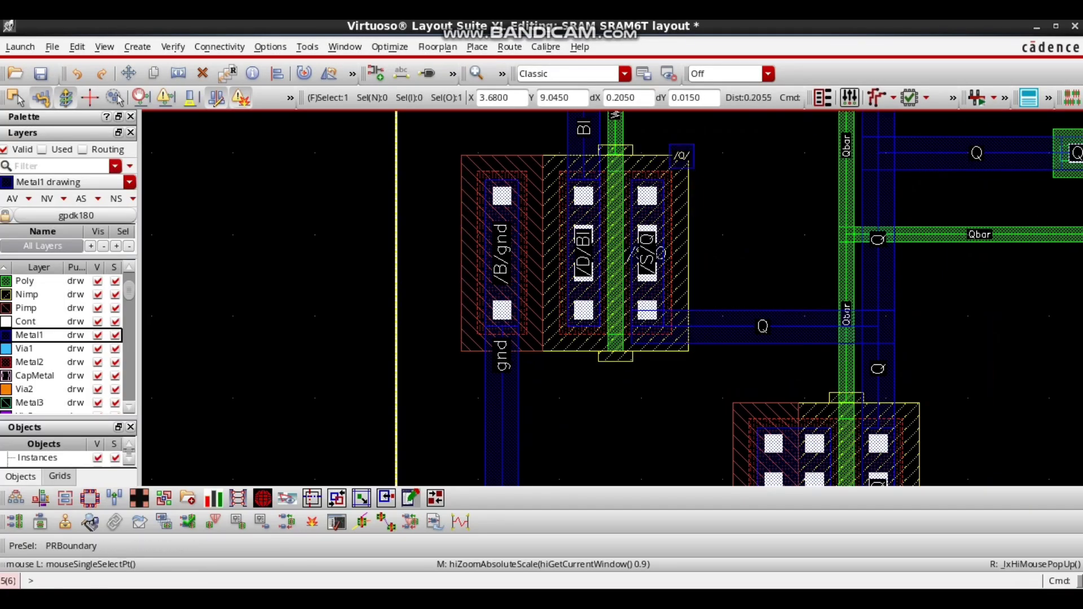
pyautogui.moveTo(691, 148); pyautogui.dragTo(757, 149)
pyautogui.moveTo(757, 157); pyautogui.dragTo(755, 258)
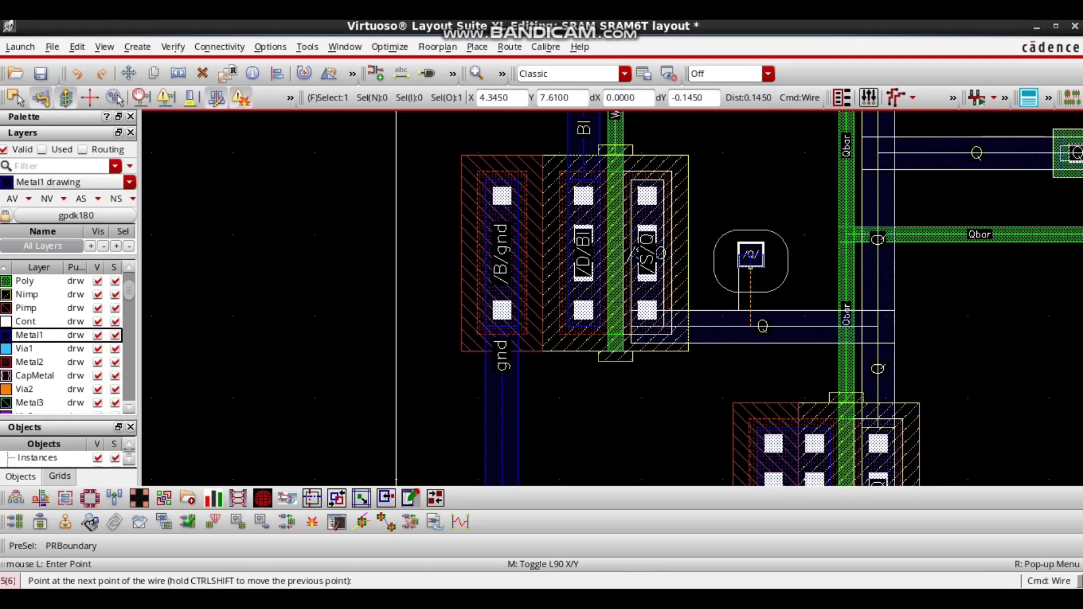
# Route Metal1 vertically from the Q pin down to the horizontal Q wire.
pyautogui.press('p')
pyautogui.click(750, 255)
pyautogui.doubleClick(751, 330)
pyautogui.press('Escape')
# Move the Qbar pin from the layout's left edge into the gap between the two lower NMOS devices.
pyautogui.scroll(-3, 571, 277)
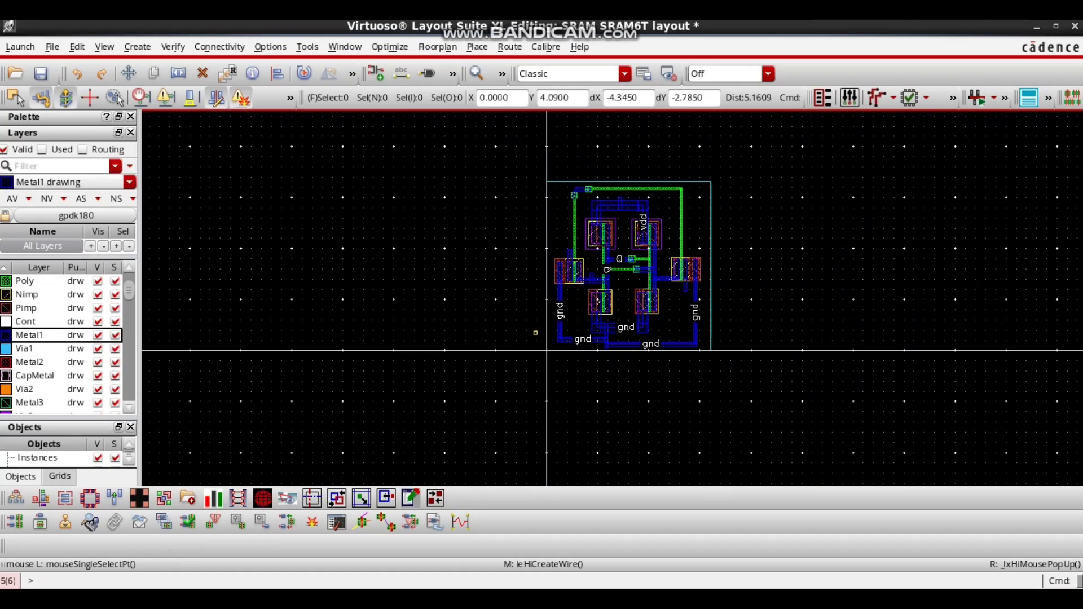
pyautogui.scroll(3, 540, 329)
pyautogui.click(591, 159)
pyautogui.scroll(1, 591, 159)
pyautogui.press('m')
pyautogui.click(590, 158)
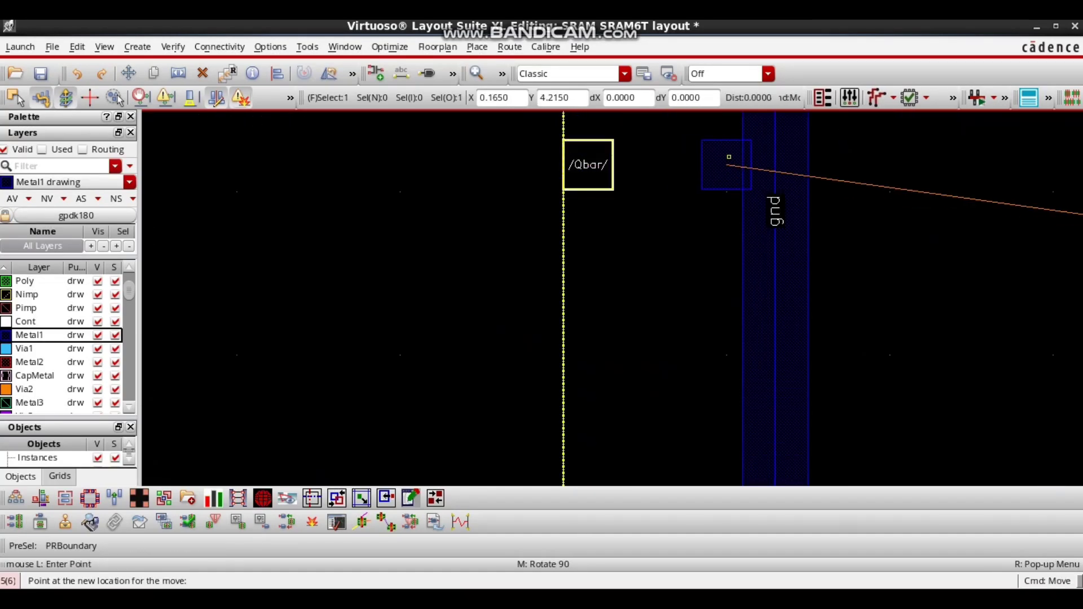
pyautogui.press('Right')
pyautogui.press('Right')
pyautogui.press('Right')
pyautogui.press('Right')
pyautogui.press('Right')
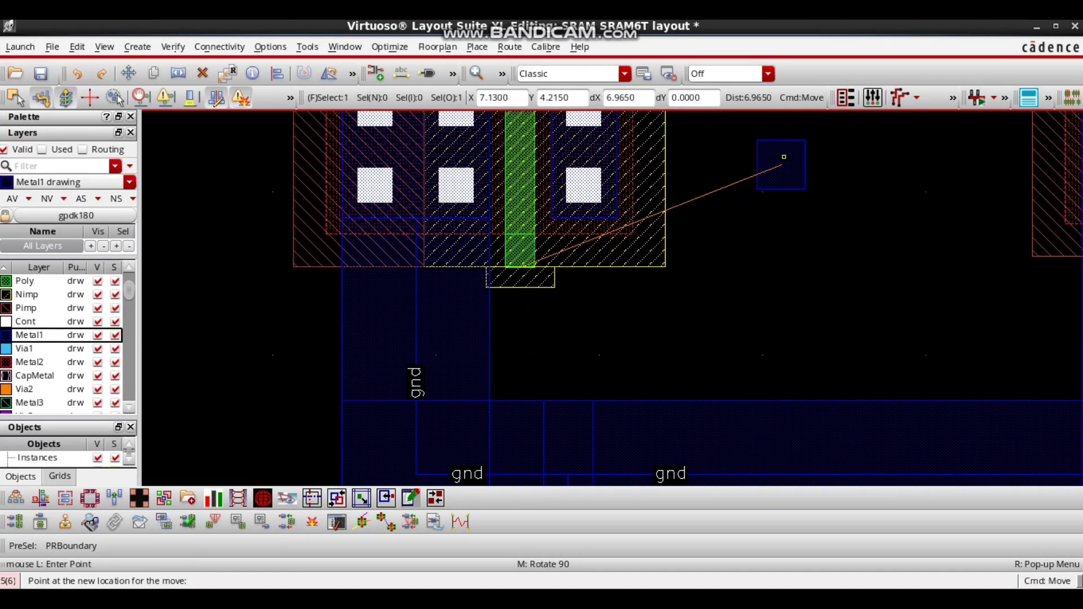
pyautogui.click(784, 194)
pyautogui.keyDown('ctrl'); pyautogui.scroll(-2, 784, 194); pyautogui.keyUp('ctrl')
pyautogui.scroll(1, 776, 168)
pyautogui.keyDown('ctrl'); pyautogui.scroll(1, 826, 158); pyautogui.keyUp('ctrl')
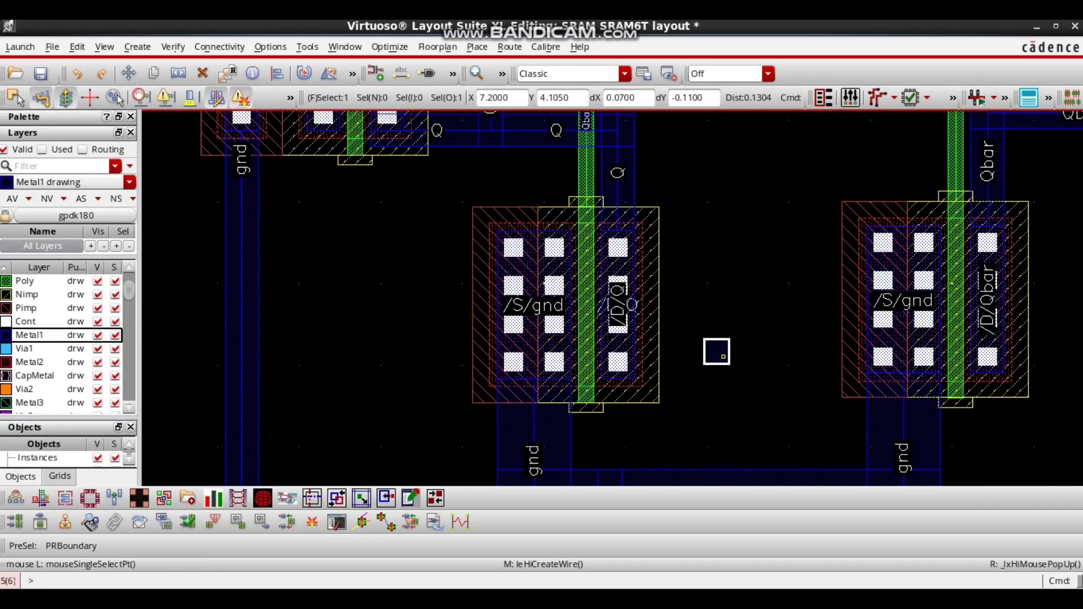
# Move the Qbar pin from between the two lower NMOS devices to just below the horizontal Qbar wire beside the right access transistor.
pyautogui.press('m')
pyautogui.click(719, 346)
pyautogui.press('Right')
pyautogui.press('Right')
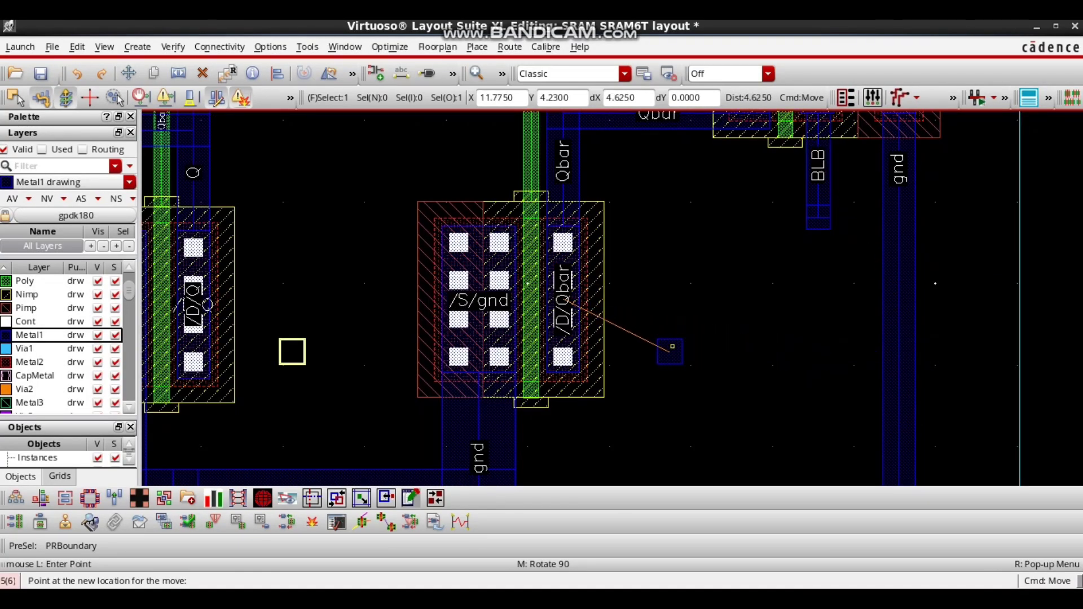
pyautogui.click(672, 346)
pyautogui.moveTo(670, 352); pyautogui.dragTo(661, 186)
# Route Metal1 vertically from the Qbar pin up to the horizontal Qbar wire.
pyautogui.keyDown('ctrl'); pyautogui.scroll(-2, 650, 232); pyautogui.keyUp('ctrl')
pyautogui.keyDown('ctrl'); pyautogui.scroll(1, 666, 167); pyautogui.keyUp('ctrl')
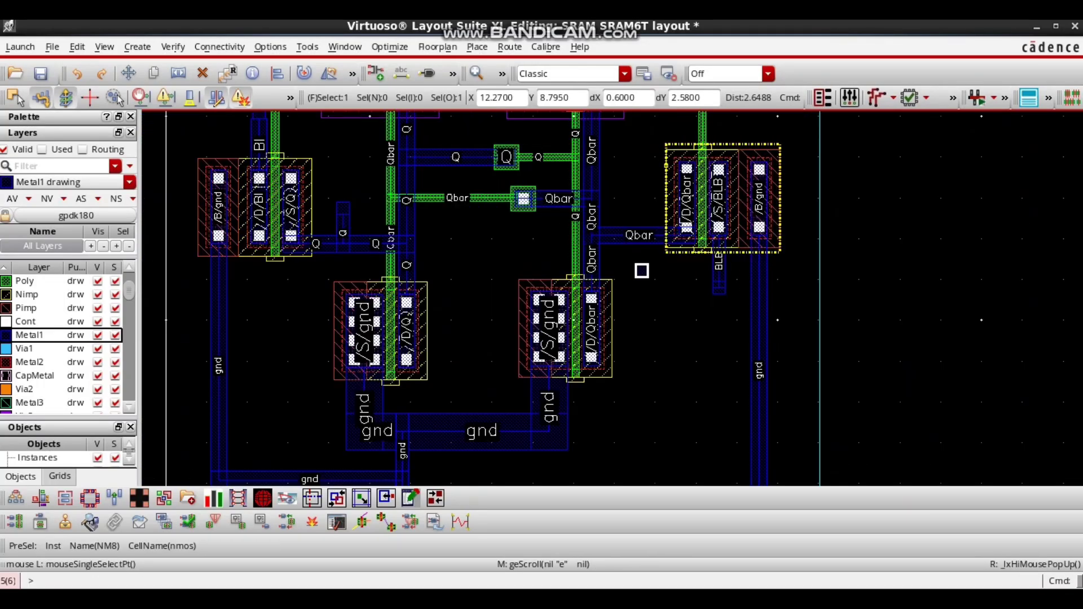
pyautogui.keyDown('ctrl'); pyautogui.scroll(2, 646, 233); pyautogui.keyUp('ctrl')
pyautogui.click(719, 422)
pyautogui.press('p')
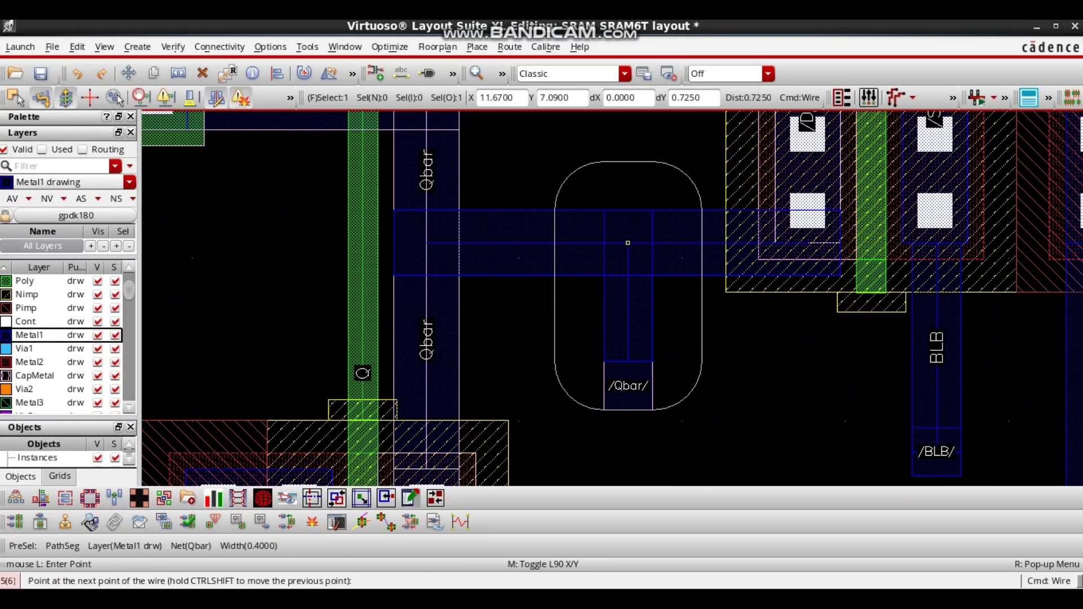
pyautogui.press('f')
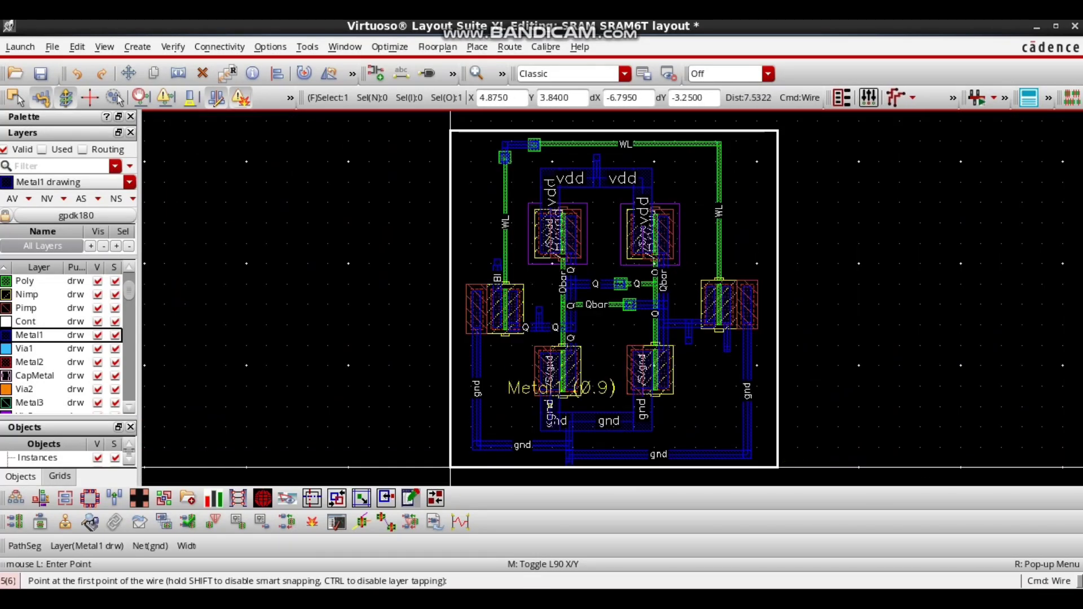
pyautogui.press('Escape')
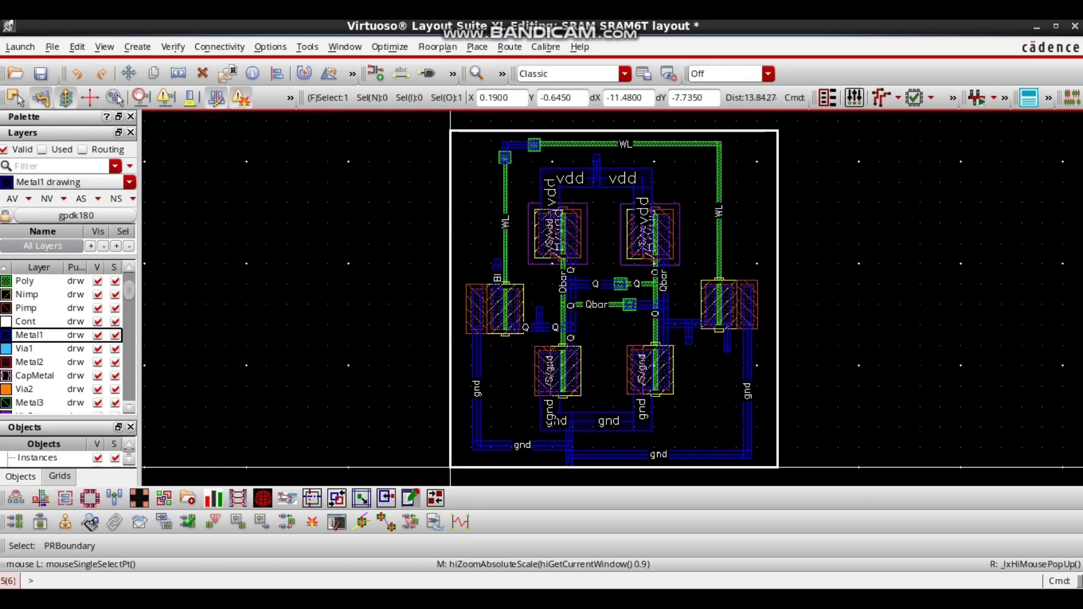
# Save the SRAM6T layout.
pyautogui.press('q')
pyautogui.click(40, 74)
pyautogui.press('p')
pyautogui.press('Escape')
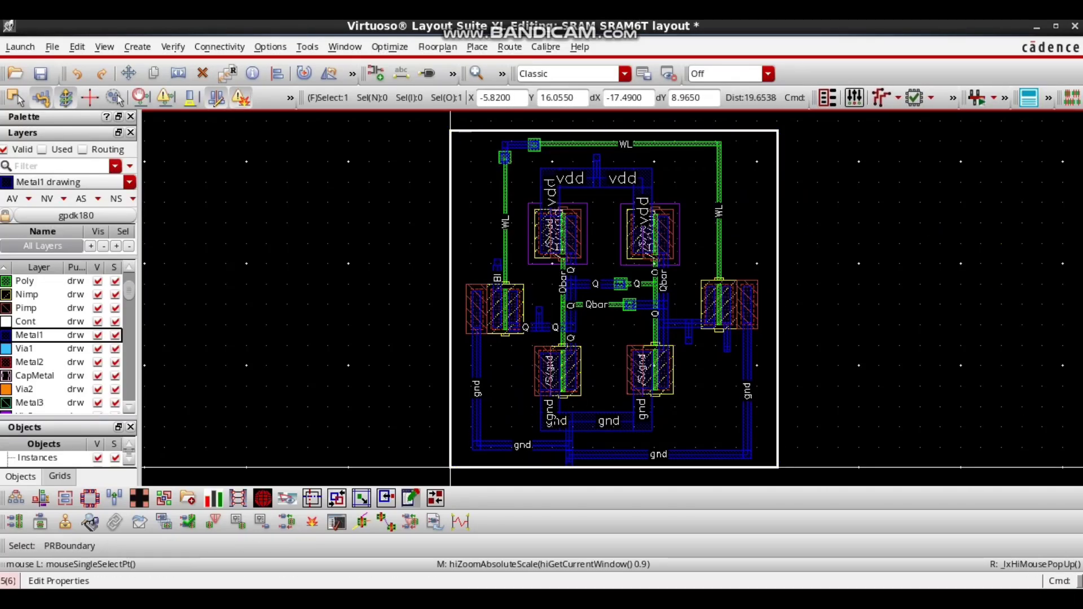
pyautogui.click(40, 74)
pyautogui.click(478, 46)
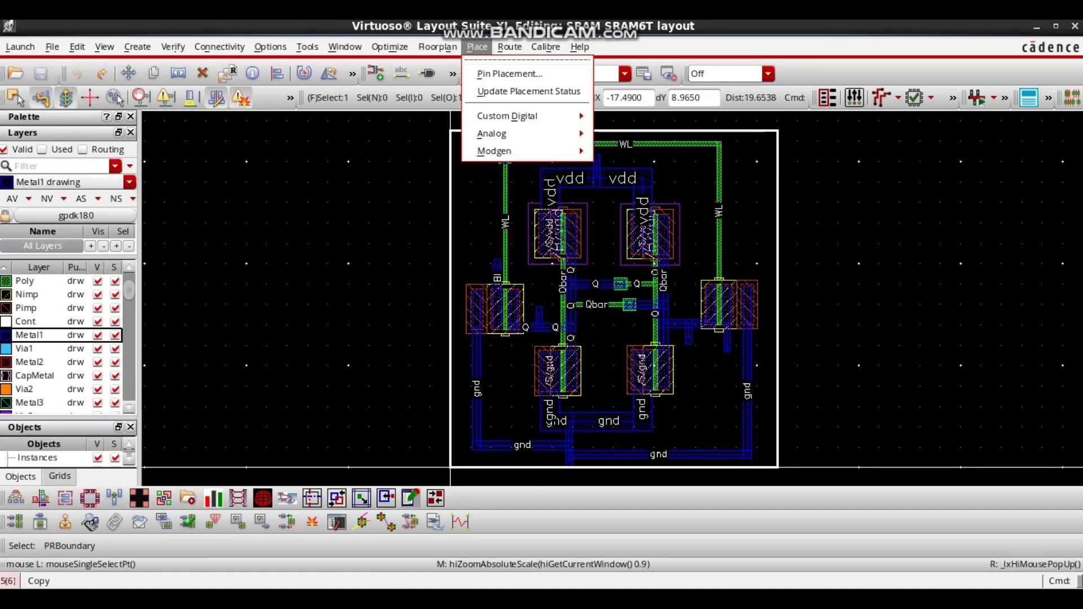